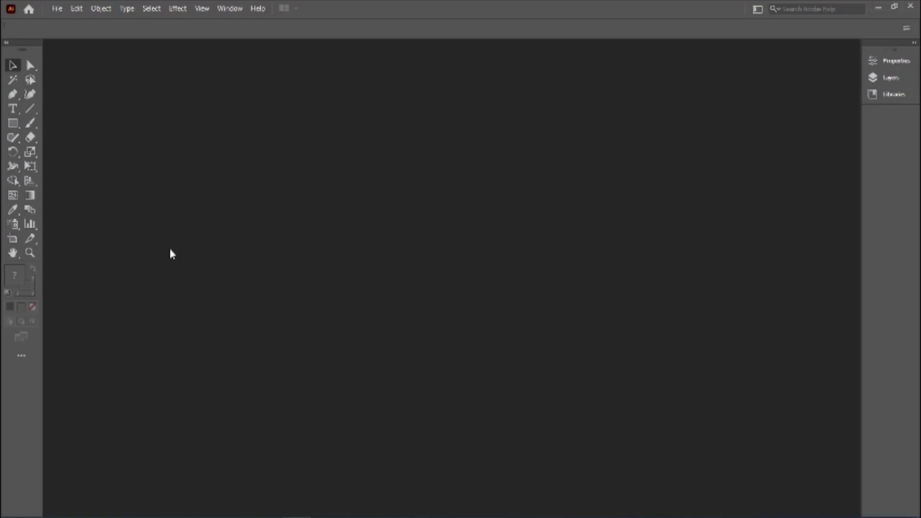
Start a new document with the A4 preset (595.28 x 841.89 pt, CMYK) ready.
{"action": "key", "text": "ctrl+n"}
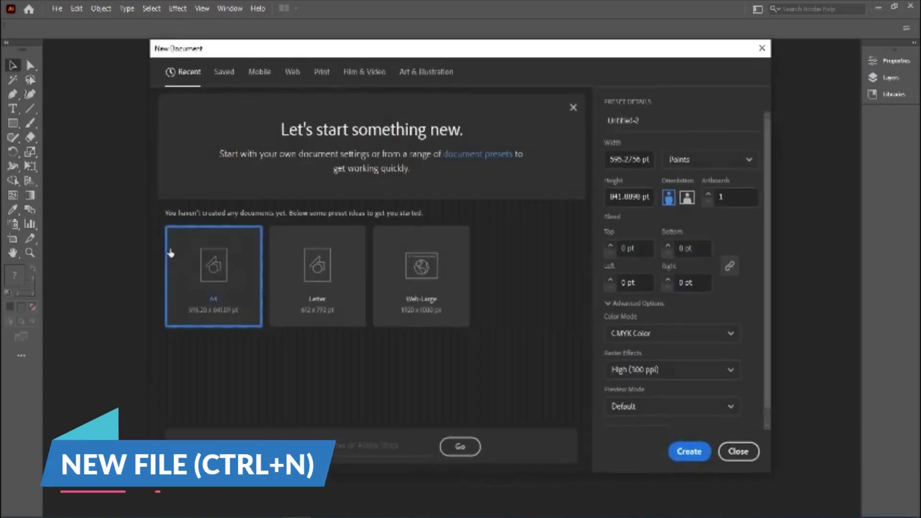
Create the blank A4 document and fit the page in the window.
{"action": "left_click", "coordinate": [689, 452]}
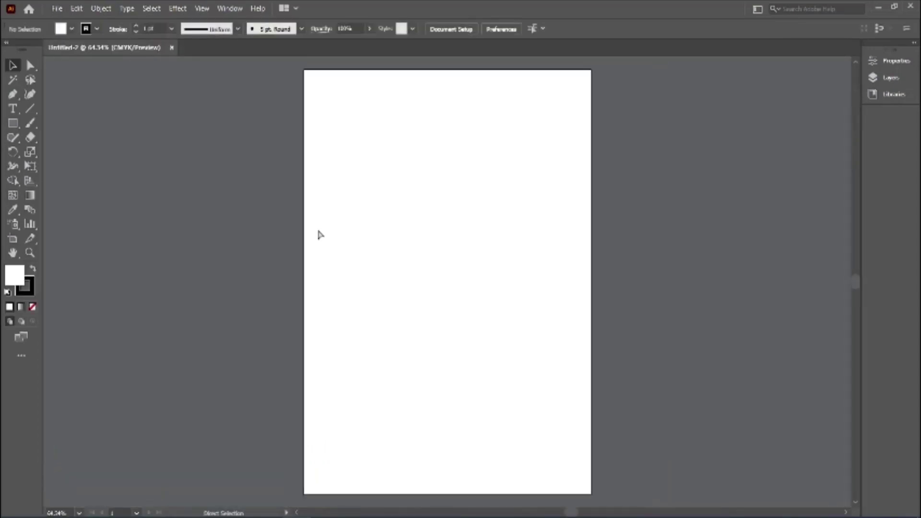
{"action": "key", "text": "ctrl+plus"}
{"action": "key", "text": "ctrl+plus"}
{"action": "key", "text": "ctrl+minus"}
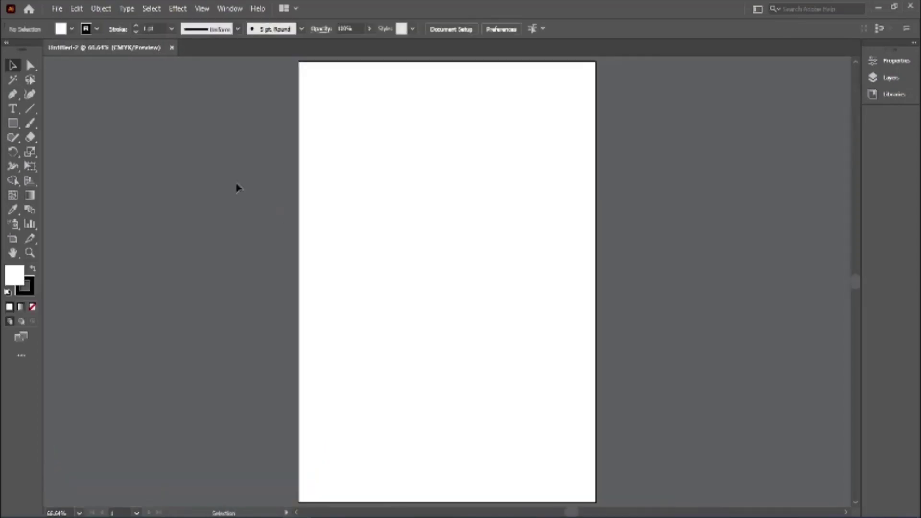
Choose the Paintbrush Tool from the brush flyout.
{"action": "left_click", "coordinate": [30, 125]}
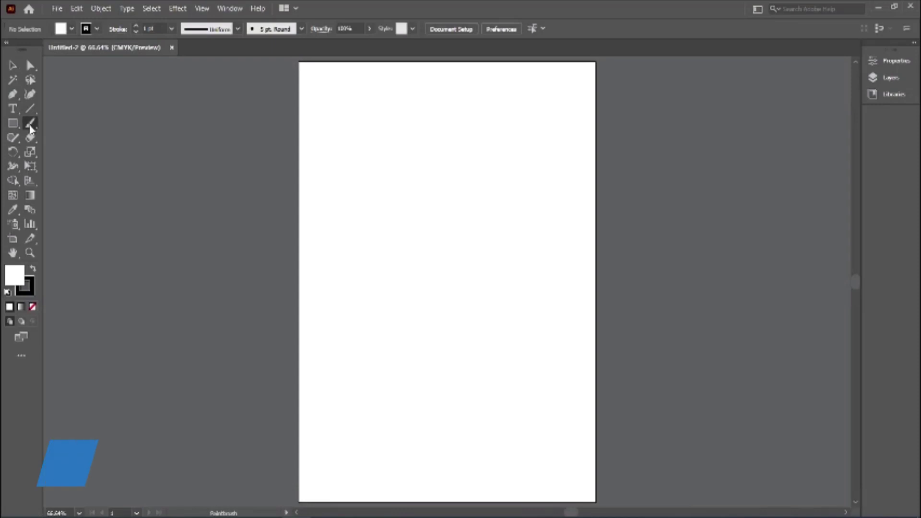
{"action": "right_click", "coordinate": [29, 125]}
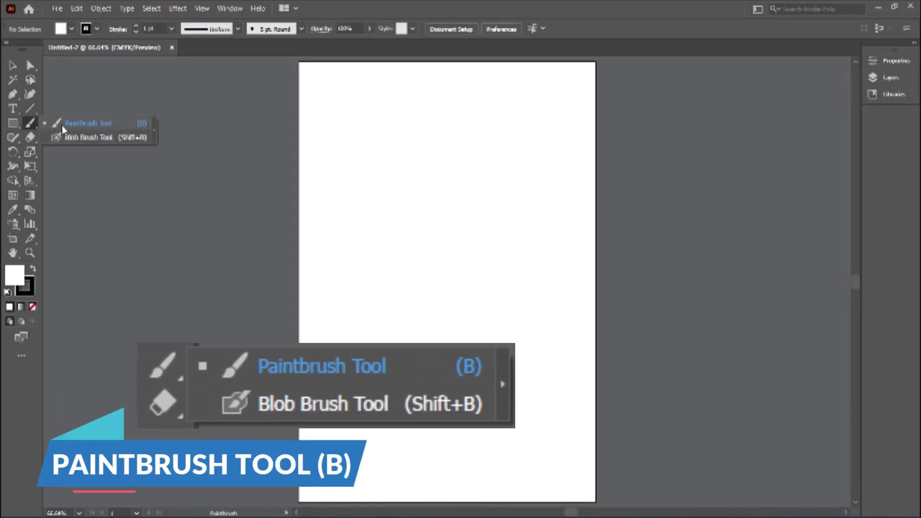
{"action": "left_click", "coordinate": [62, 125]}
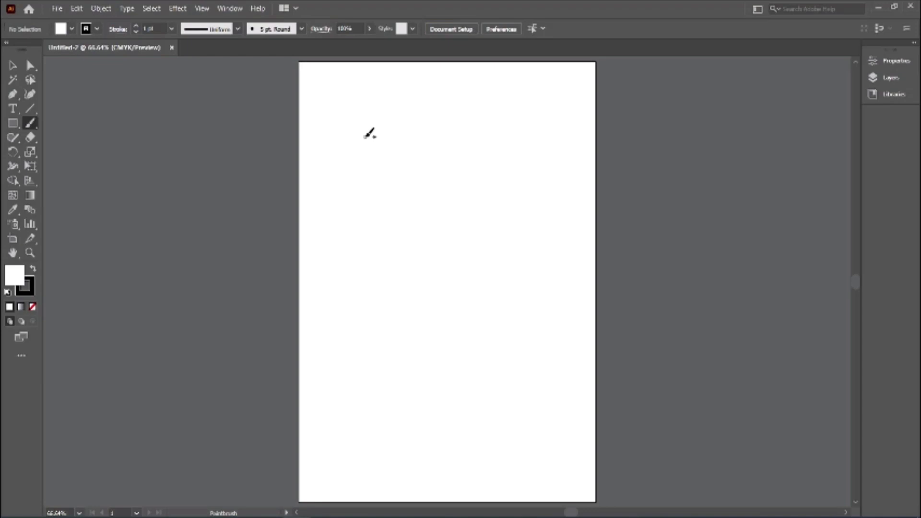
Set fill to None and paint the first Devanagari letters, with a dot.
{"action": "key", "text": "slash"}
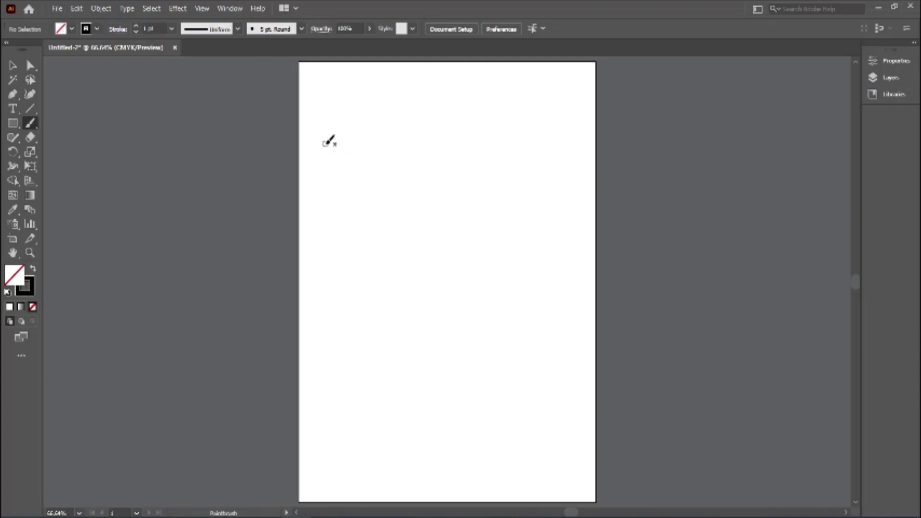
{"action": "left_click_drag", "start_coordinate": [325, 140], "coordinate": [373, 259]}
{"action": "left_click_drag", "start_coordinate": [353, 183], "coordinate": [381, 236]}
{"action": "left_click", "coordinate": [398, 177]}
{"action": "left_click_drag", "start_coordinate": [398, 177], "coordinate": [422, 247]}
{"action": "mouse_move", "coordinate": [406, 209]}
{"action": "left_mouse_down"}
{"action": "mouse_move", "coordinate": [434, 207]}
{"action": "mouse_move", "coordinate": [433, 223]}
{"action": "left_mouse_up"}
Paint the looped middle and final letters, the long headline bar and the top dot.
{"action": "mouse_move", "coordinate": [429, 182]}
{"action": "left_mouse_down"}
{"action": "mouse_move", "coordinate": [434, 221]}
{"action": "mouse_move", "coordinate": [455, 208]}
{"action": "mouse_move", "coordinate": [450, 247]}
{"action": "left_mouse_up"}
{"action": "mouse_move", "coordinate": [436, 248]}
{"action": "left_mouse_down"}
{"action": "mouse_move", "coordinate": [426, 255]}
{"action": "mouse_move", "coordinate": [459, 280]}
{"action": "left_mouse_up"}
{"action": "left_click_drag", "start_coordinate": [502, 197], "coordinate": [499, 260]}
{"action": "left_click_drag", "start_coordinate": [482, 213], "coordinate": [472, 261]}
{"action": "left_click_drag", "start_coordinate": [370, 161], "coordinate": [525, 188]}
{"action": "left_click", "coordinate": [396, 149]}
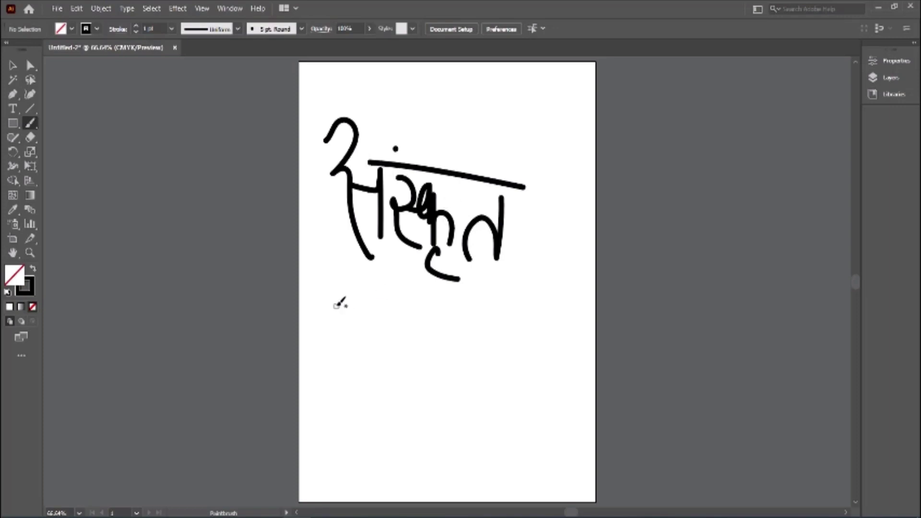
Paint the Urdu-style word's curved strokes, bowl letter and two dots below.
{"action": "left_click_drag", "start_coordinate": [516, 317], "coordinate": [442, 418]}
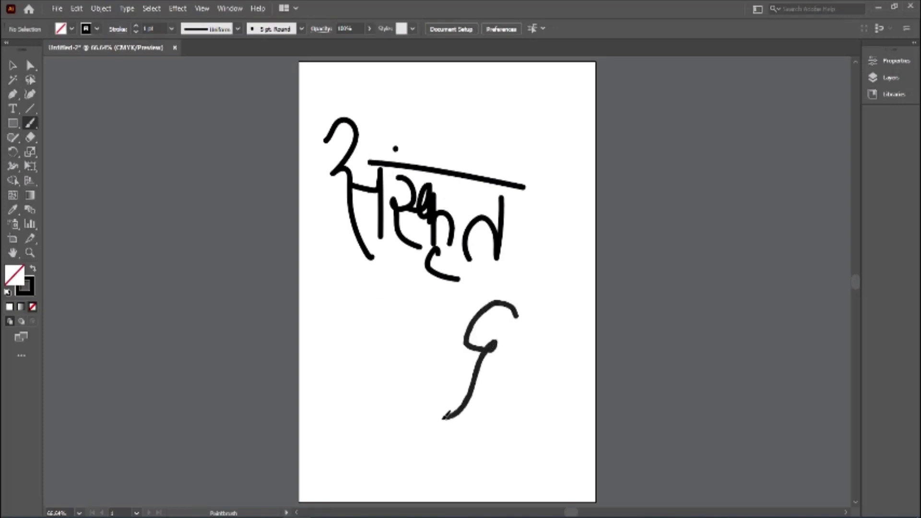
{"action": "left_click_drag", "start_coordinate": [444, 367], "coordinate": [422, 304]}
{"action": "left_click", "coordinate": [442, 349]}
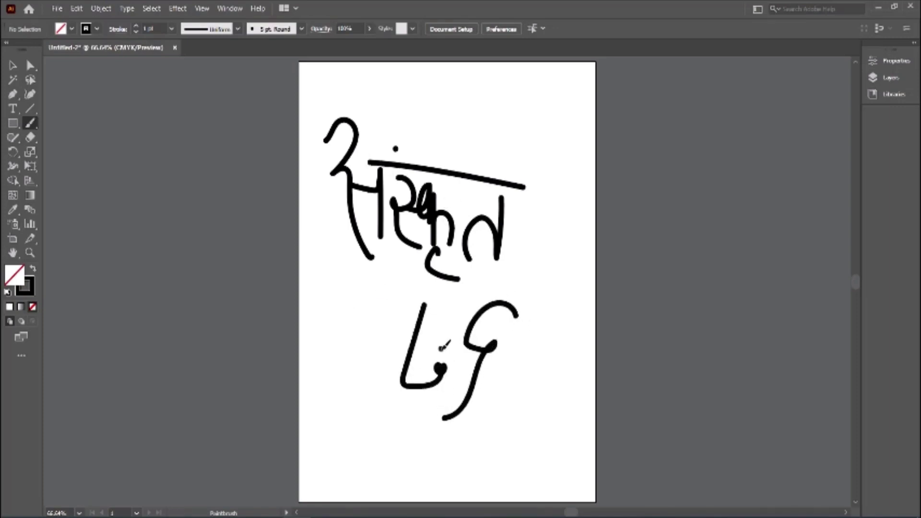
{"action": "left_click_drag", "start_coordinate": [392, 342], "coordinate": [351, 343]}
{"action": "left_click", "coordinate": [353, 368]}
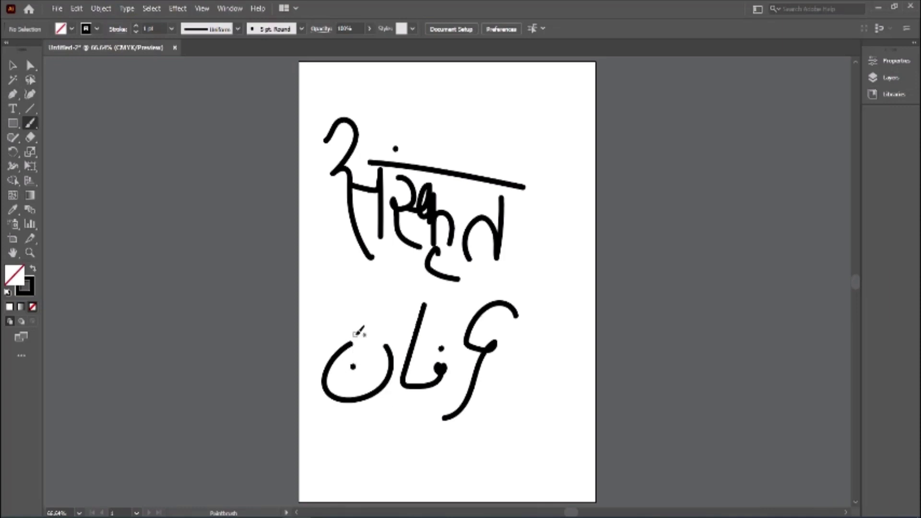
{"action": "left_click", "coordinate": [13, 67]}
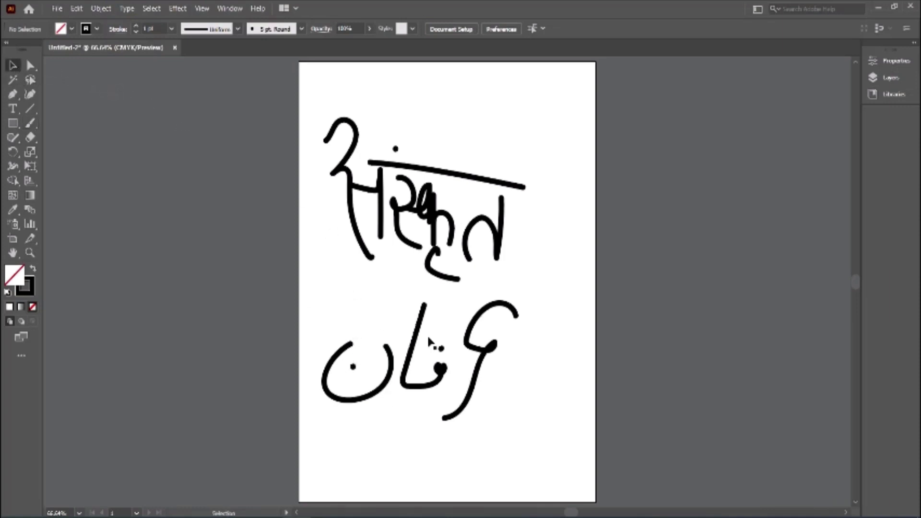
Give the right-hand Arabic stroke a 2 pt weight, lower opacity and the Basic brush.
{"action": "left_click", "coordinate": [483, 317]}
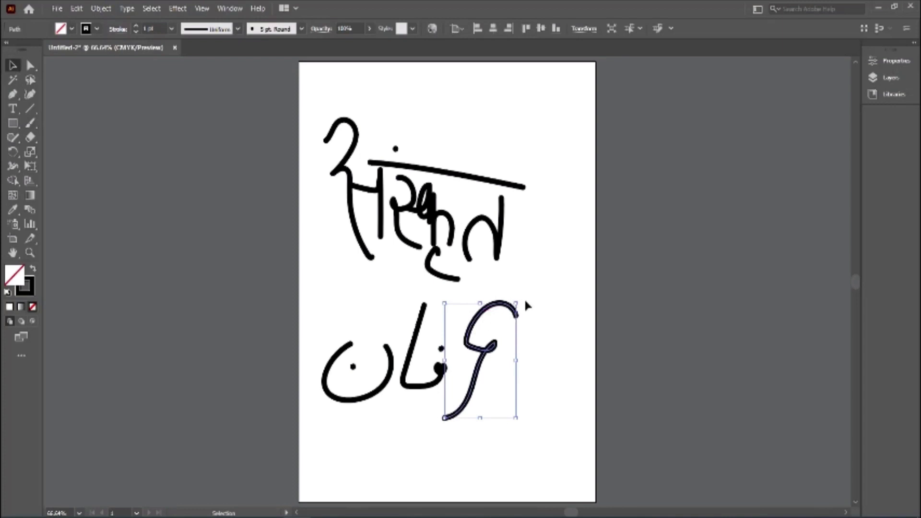
{"action": "left_click", "coordinate": [885, 61]}
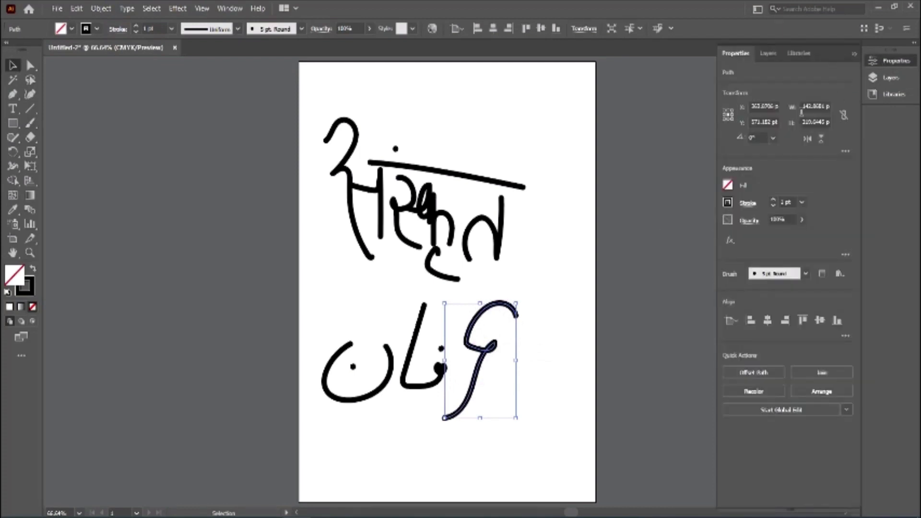
{"action": "left_click", "coordinate": [772, 200]}
{"action": "left_click", "coordinate": [772, 201]}
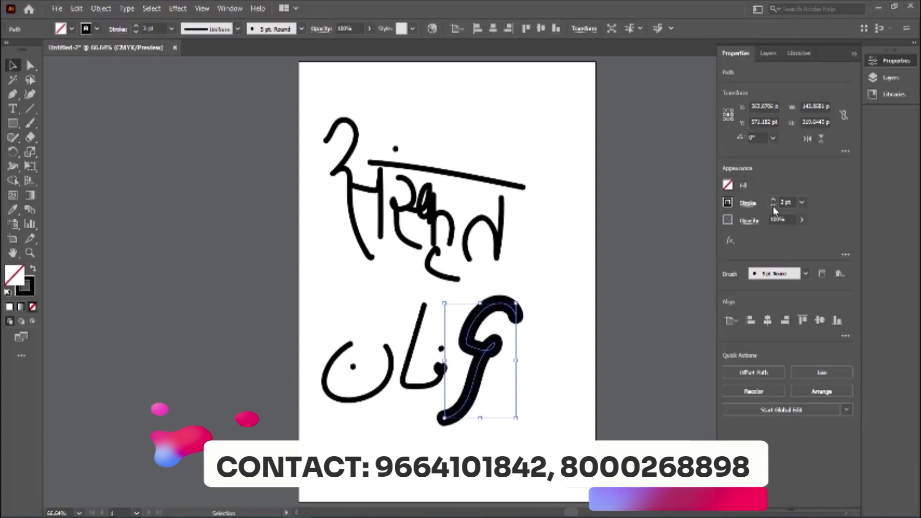
{"action": "left_click", "coordinate": [772, 205]}
{"action": "left_click", "coordinate": [772, 199]}
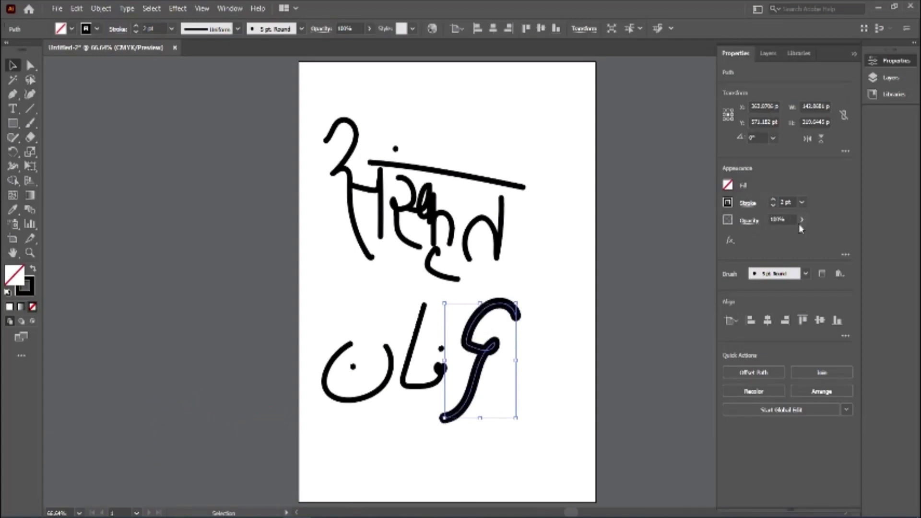
{"action": "left_click_drag", "start_coordinate": [775, 236], "coordinate": [820, 232]}
{"action": "left_click", "coordinate": [807, 274]}
{"action": "left_click", "coordinate": [775, 340]}
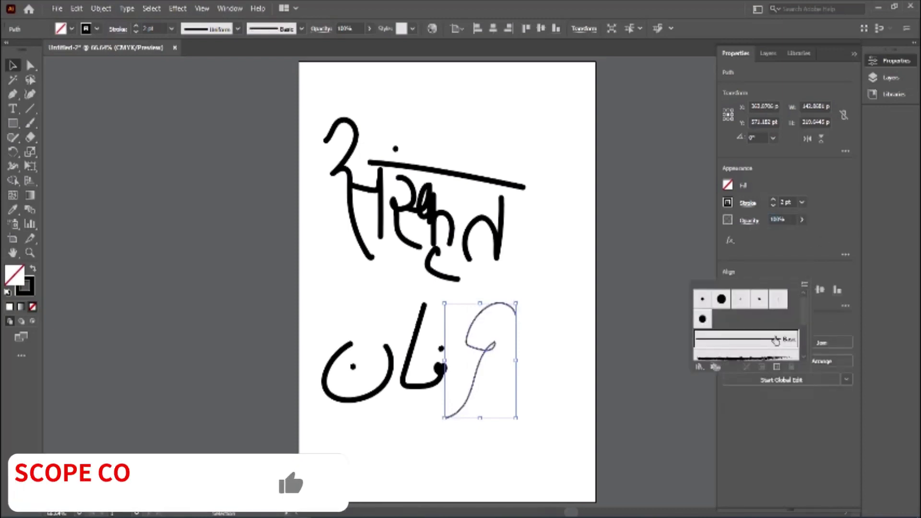
Apply Width Profile 1 to the stroke and raise its weight to 10 pt.
{"action": "key", "text": "Escape"}
{"action": "left_click", "coordinate": [748, 204]}
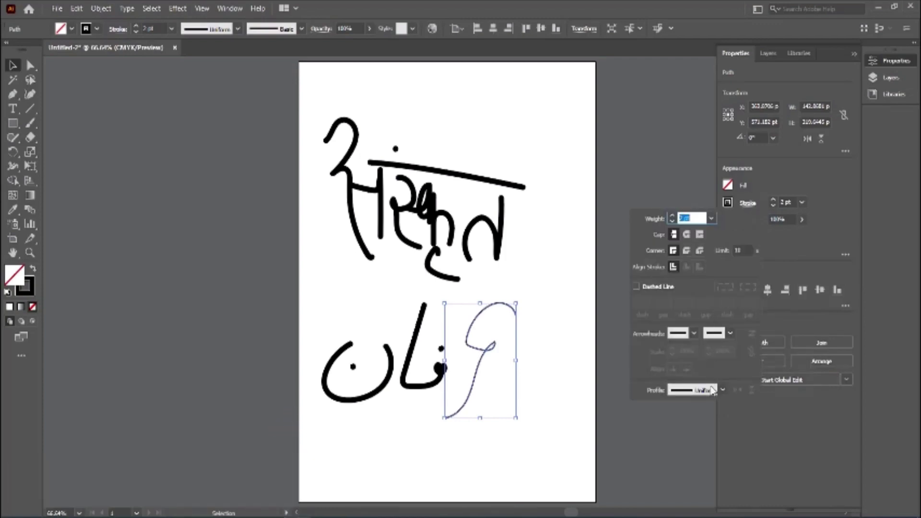
{"action": "left_click", "coordinate": [713, 391]}
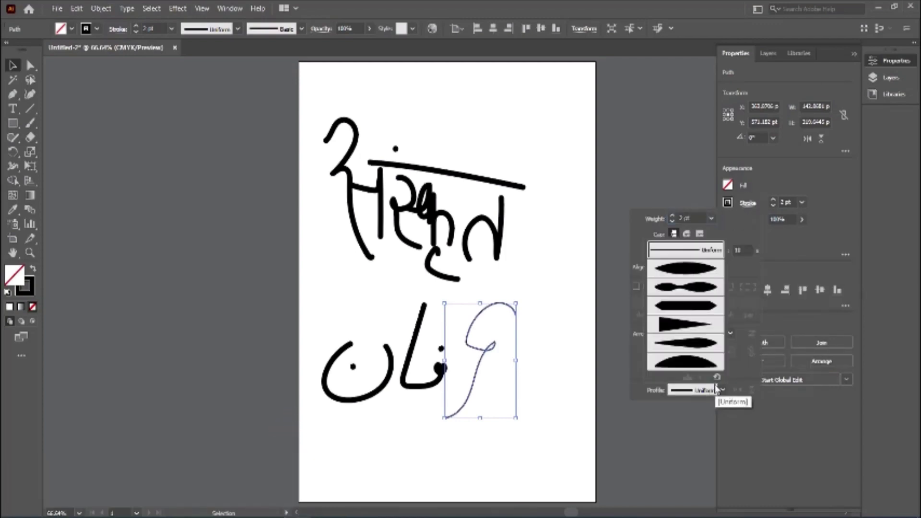
{"action": "left_click", "coordinate": [685, 277]}
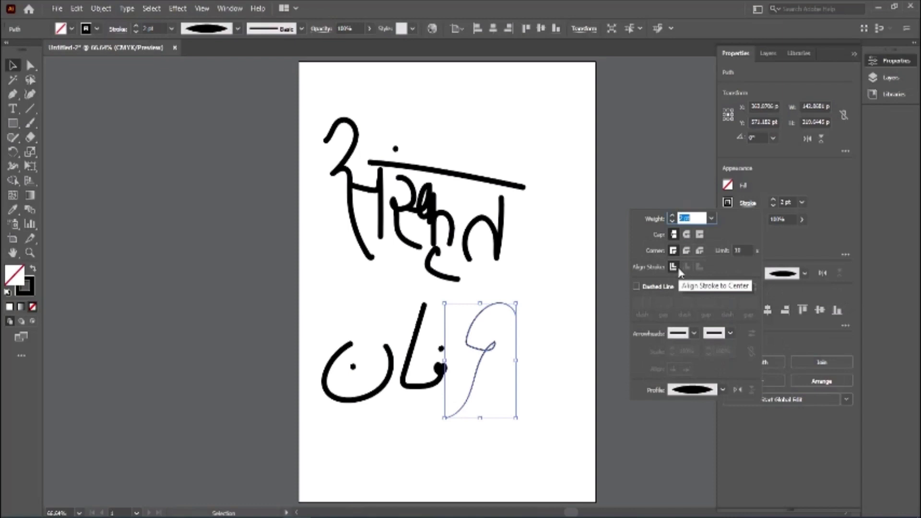
{"action": "left_click", "coordinate": [778, 202]}
{"action": "left_click", "coordinate": [773, 201]}
{"action": "left_click", "coordinate": [774, 201]}
{"action": "left_click", "coordinate": [773, 201]}
{"action": "left_click", "coordinate": [774, 201]}
Try pinched, uniform, tapered and lens width profiles, settling on the arc profile.
{"action": "mouse_move", "coordinate": [420, 287]}
{"action": "left_mouse_down"}
{"action": "mouse_move", "coordinate": [423, 383]}
{"action": "mouse_move", "coordinate": [547, 474]}
{"action": "mouse_move", "coordinate": [498, 401]}
{"action": "left_mouse_up"}
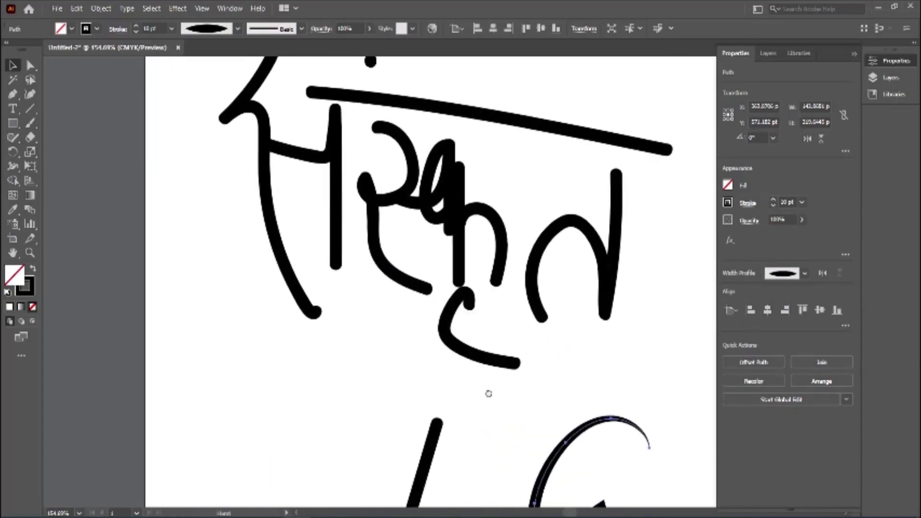
{"action": "left_click", "coordinate": [487, 391]}
{"action": "left_click_drag", "start_coordinate": [387, 267], "coordinate": [367, 258]}
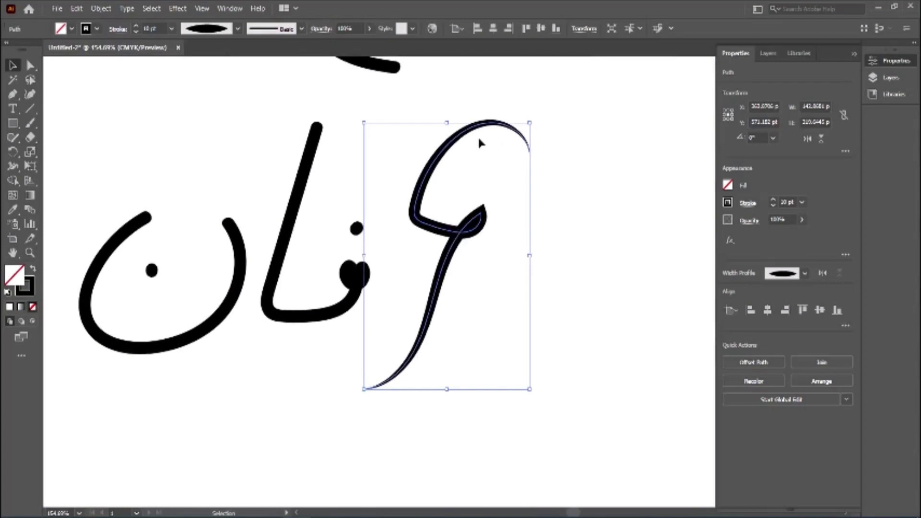
{"action": "left_click", "coordinate": [804, 273]}
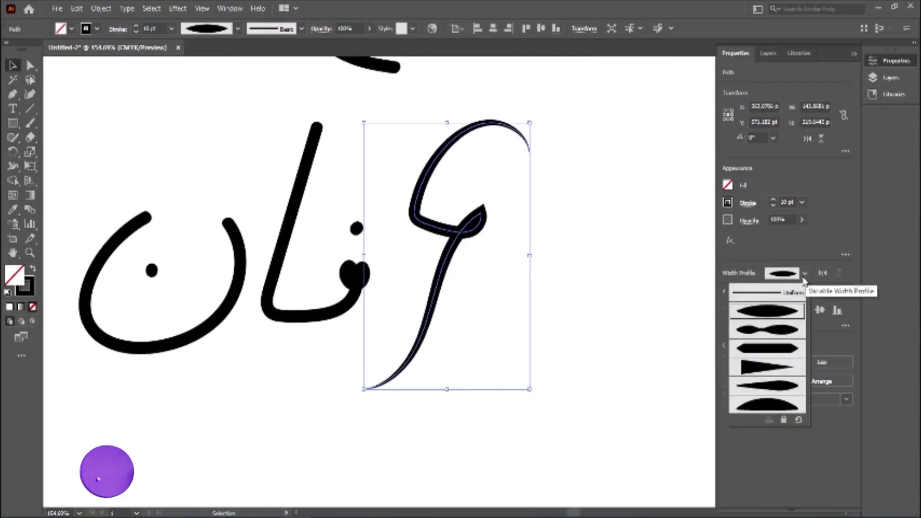
{"action": "left_click", "coordinate": [786, 315]}
{"action": "left_click", "coordinate": [783, 273]}
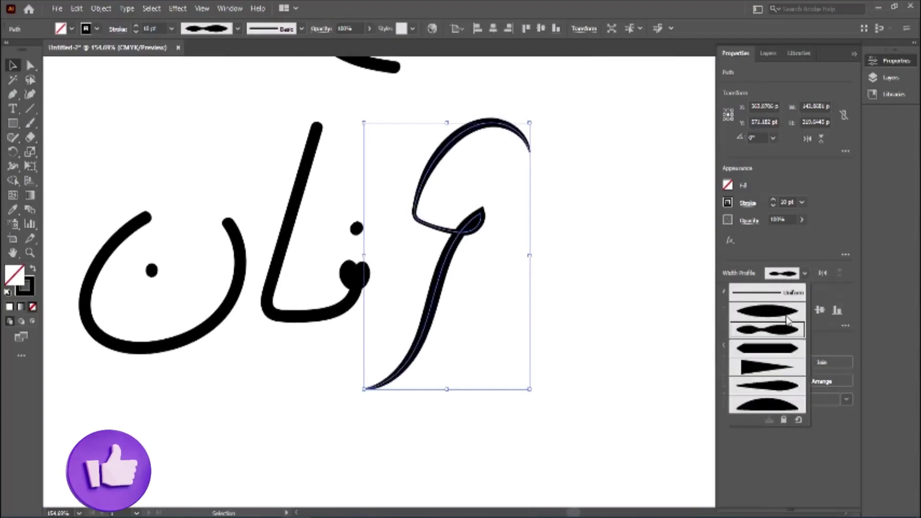
{"action": "left_click", "coordinate": [783, 273]}
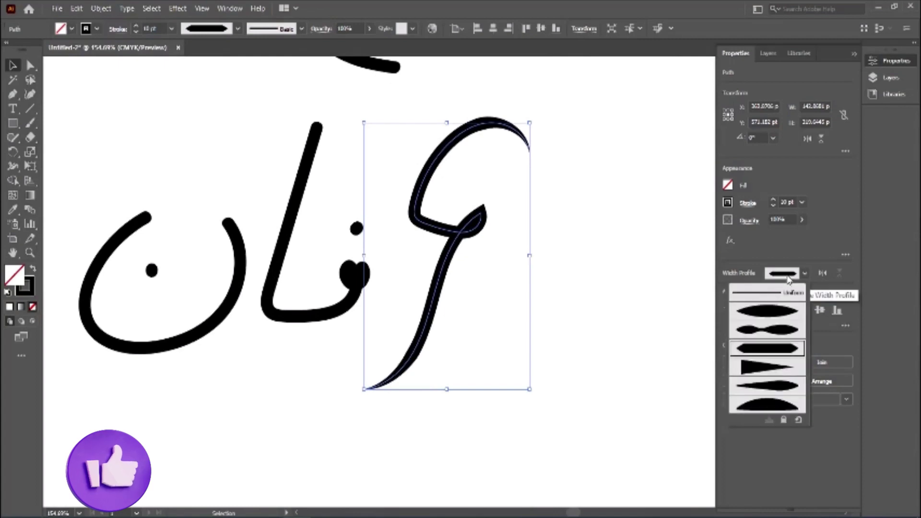
{"action": "left_click", "coordinate": [787, 373]}
{"action": "left_click", "coordinate": [783, 273]}
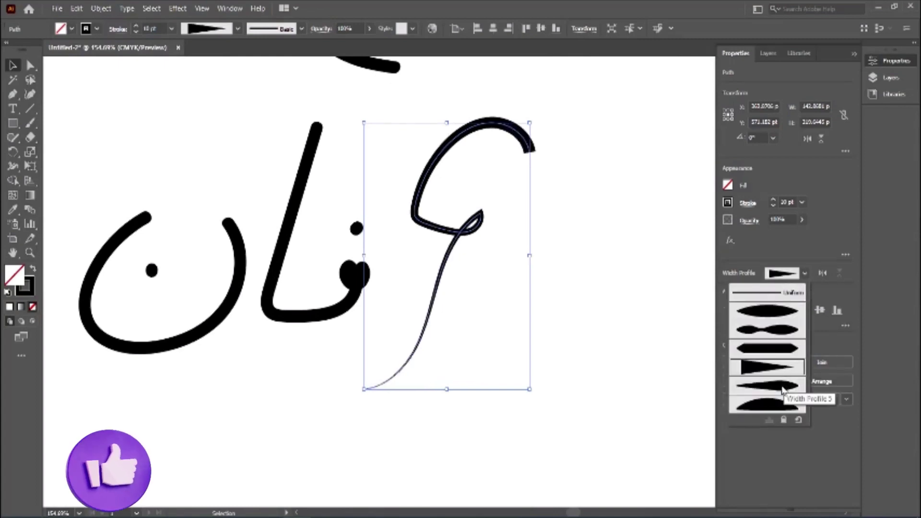
{"action": "left_click", "coordinate": [806, 396]}
{"action": "left_click", "coordinate": [775, 274]}
{"action": "left_click", "coordinate": [764, 404]}
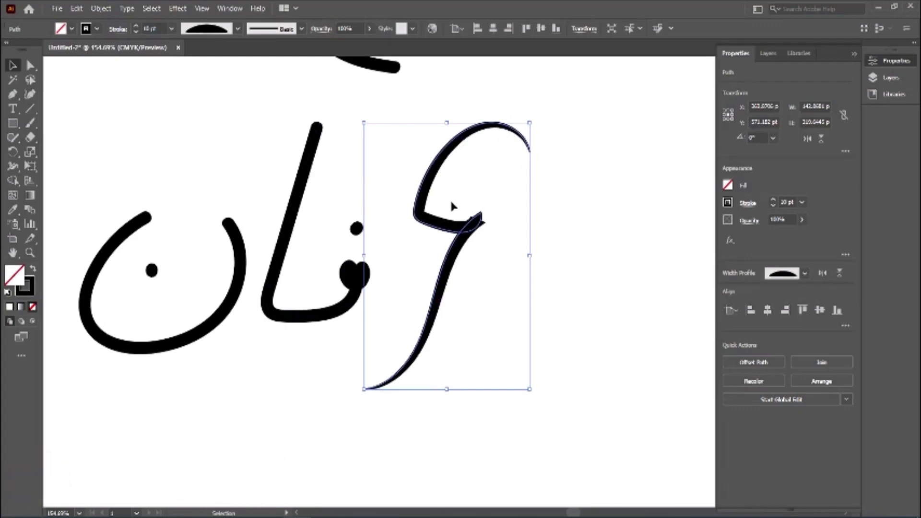
Drag the stroke's corner anchors with Direct Selection into an angular notched bend.
{"action": "left_click", "coordinate": [30, 67]}
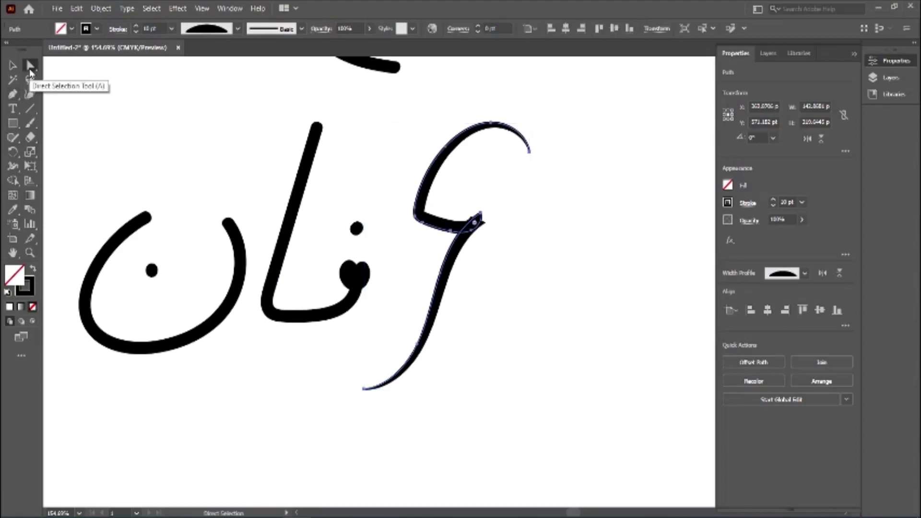
{"action": "left_click", "coordinate": [472, 231]}
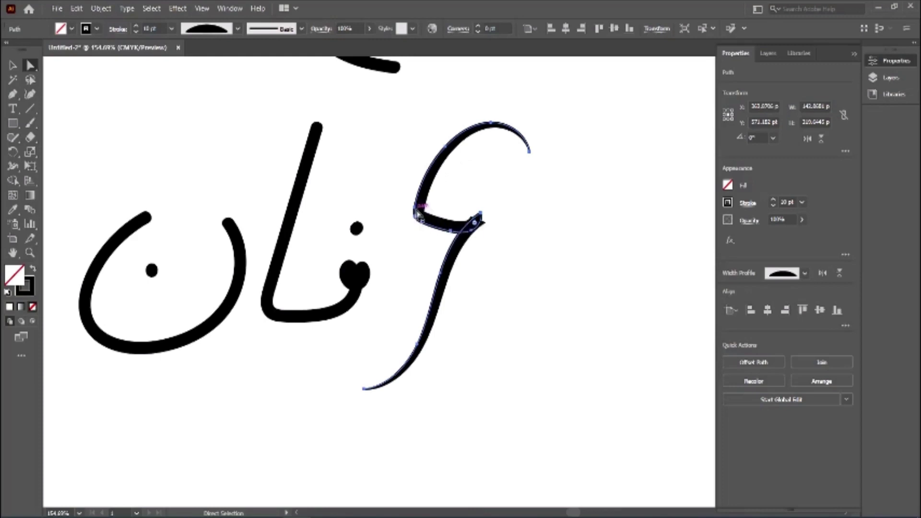
{"action": "left_click_drag", "start_coordinate": [417, 221], "coordinate": [420, 211]}
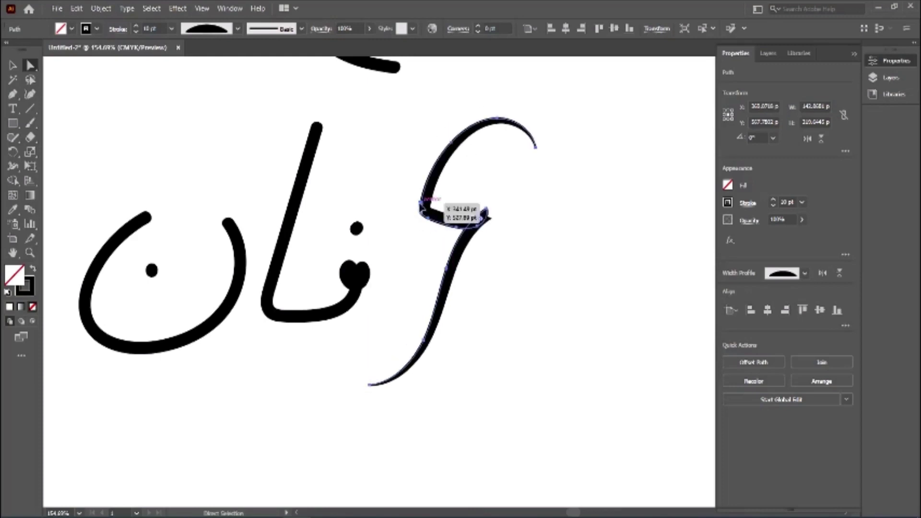
{"action": "left_click", "coordinate": [420, 211]}
{"action": "mouse_move", "coordinate": [420, 211]}
{"action": "left_mouse_down"}
{"action": "mouse_move", "coordinate": [416, 187]}
{"action": "mouse_move", "coordinate": [416, 220]}
{"action": "left_mouse_up"}
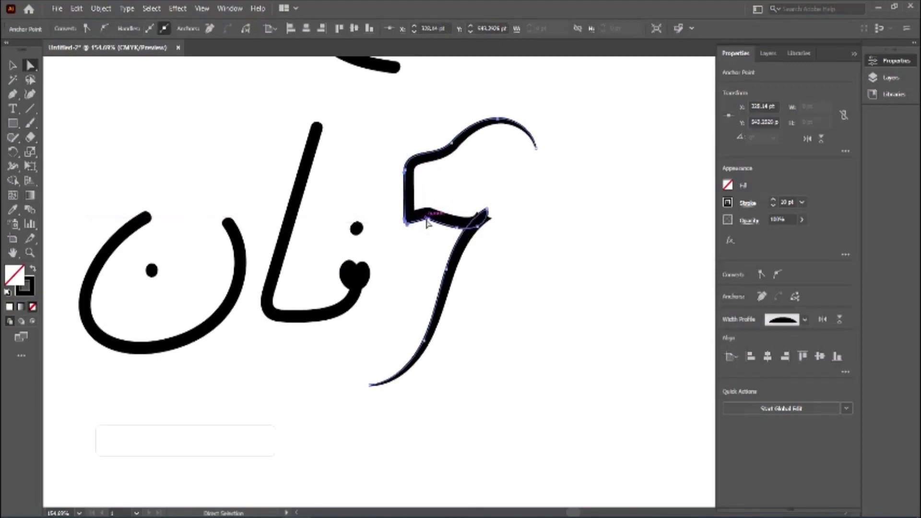
{"action": "mouse_move", "coordinate": [409, 225]}
{"action": "left_mouse_down"}
{"action": "mouse_move", "coordinate": [430, 241]}
{"action": "mouse_move", "coordinate": [460, 229]}
{"action": "left_mouse_up"}
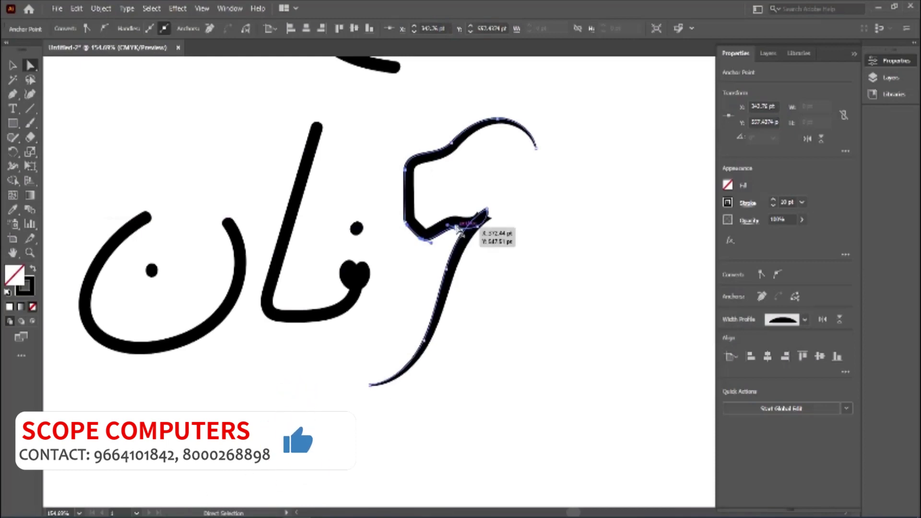
{"action": "mouse_move", "coordinate": [458, 231]}
{"action": "left_mouse_down"}
{"action": "mouse_move", "coordinate": [471, 260]}
{"action": "mouse_move", "coordinate": [437, 245]}
{"action": "left_mouse_up"}
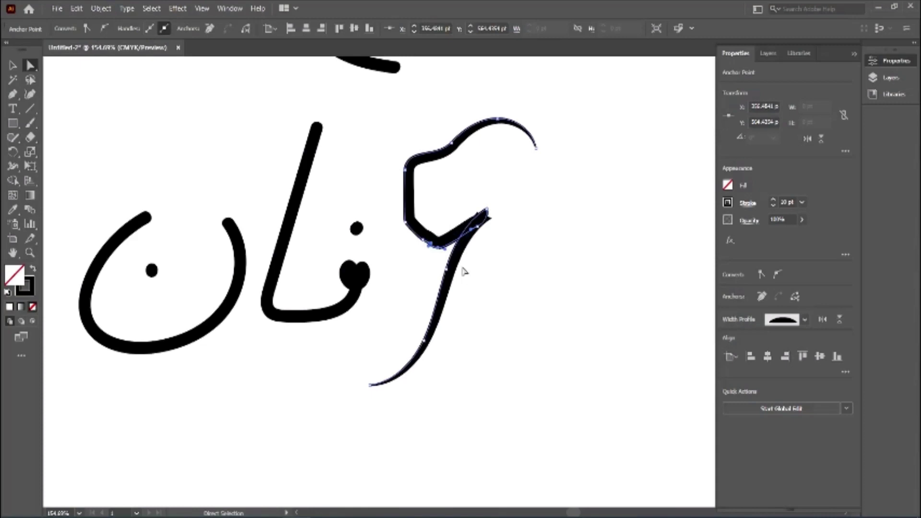
{"action": "left_click", "coordinate": [410, 182], "text": "ctrl"}
{"action": "left_click_drag", "start_coordinate": [368, 288], "coordinate": [296, 225]}
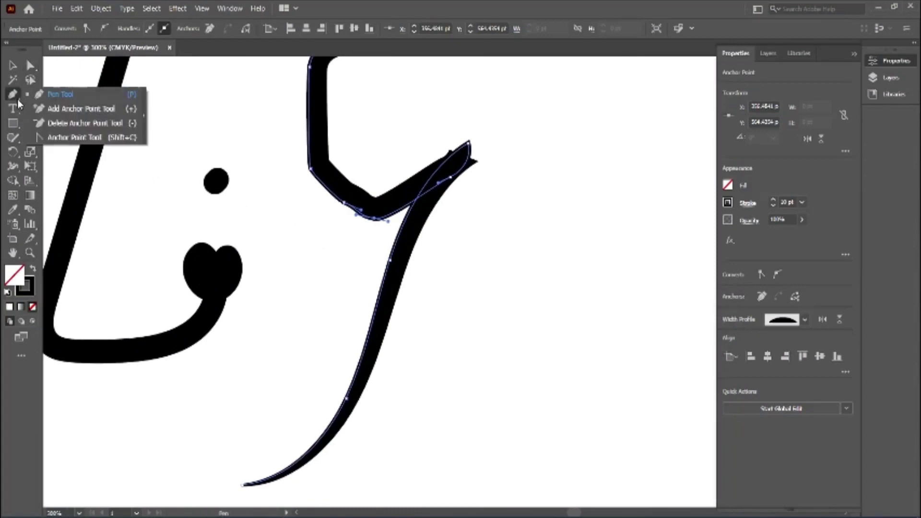
Delete the four corner anchor points of the zigzag bend.
{"action": "left_click_drag", "start_coordinate": [18, 103], "coordinate": [72, 125]}
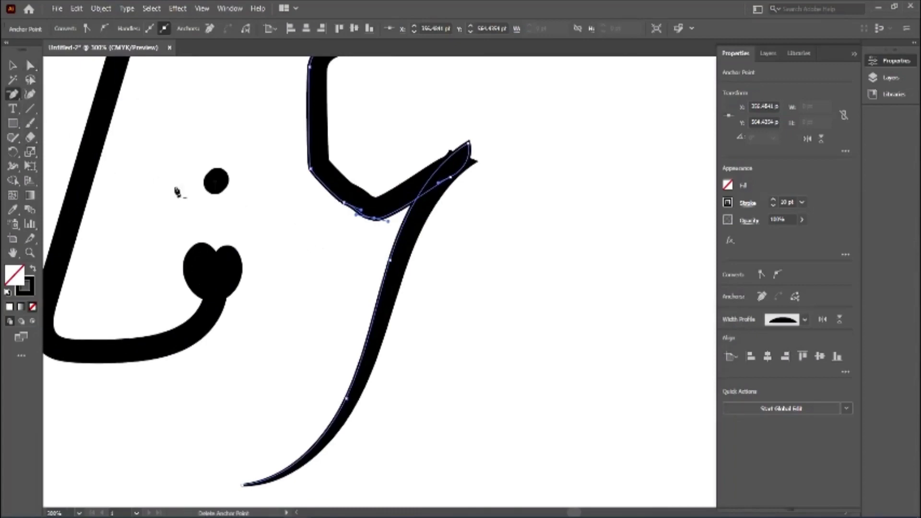
{"action": "left_click", "coordinate": [375, 219]}
{"action": "left_click", "coordinate": [344, 207]}
{"action": "left_click", "coordinate": [310, 168]}
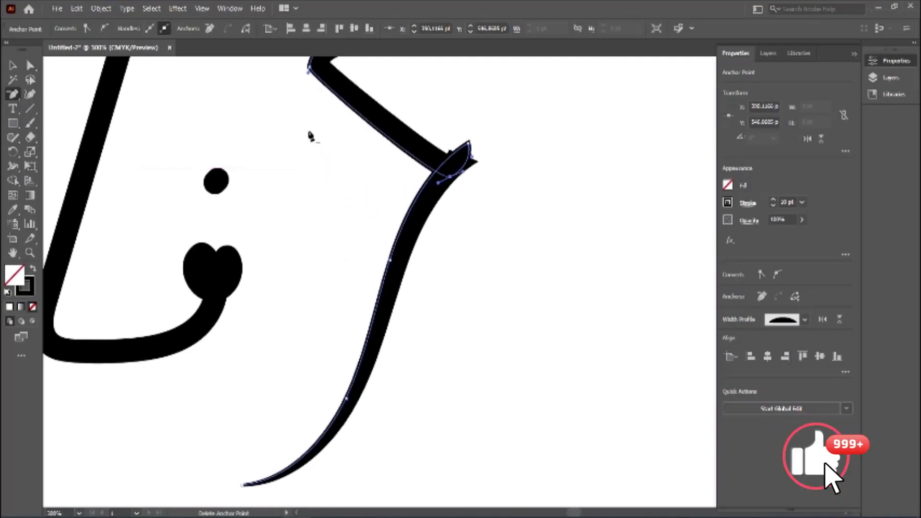
{"action": "key", "text": "space"}
{"action": "left_click_drag", "start_coordinate": [434, 143], "coordinate": [425, 317]}
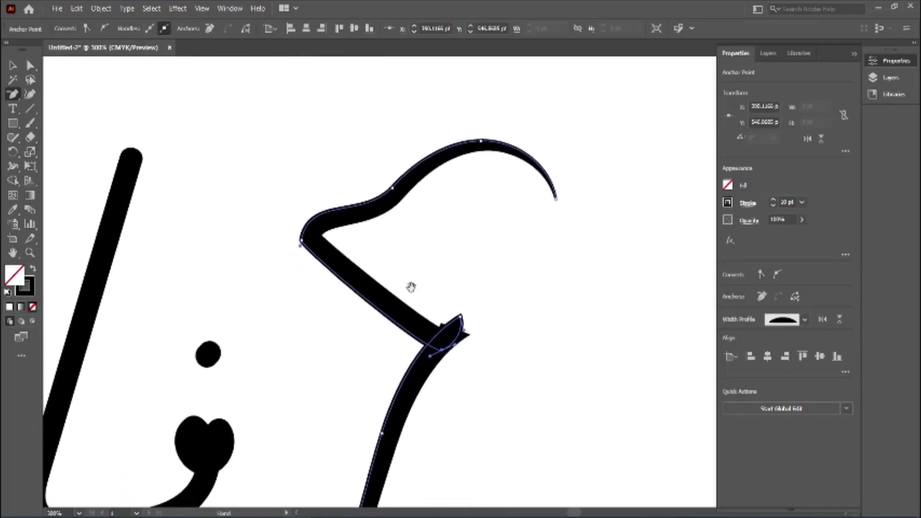
{"action": "left_click", "coordinate": [301, 240]}
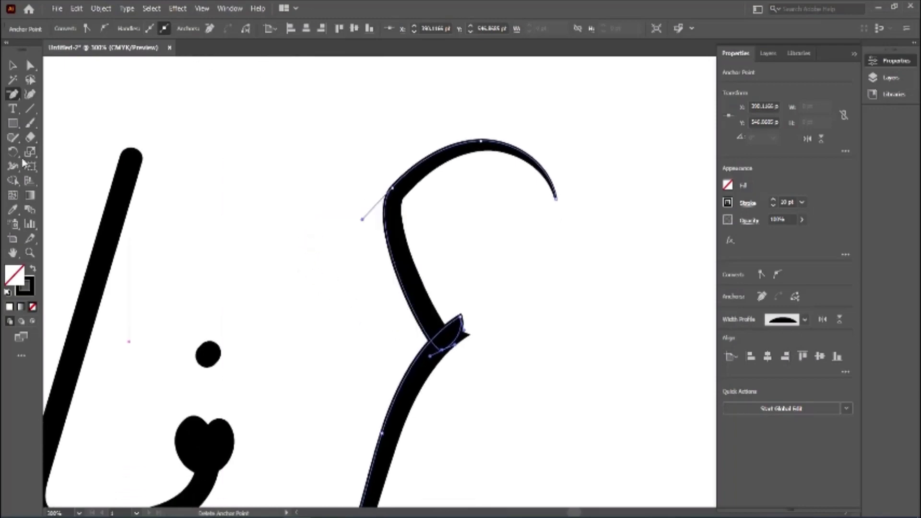
Drag handles and points to round the bend into a hook with a blunt tip.
{"action": "left_click", "coordinate": [29, 65]}
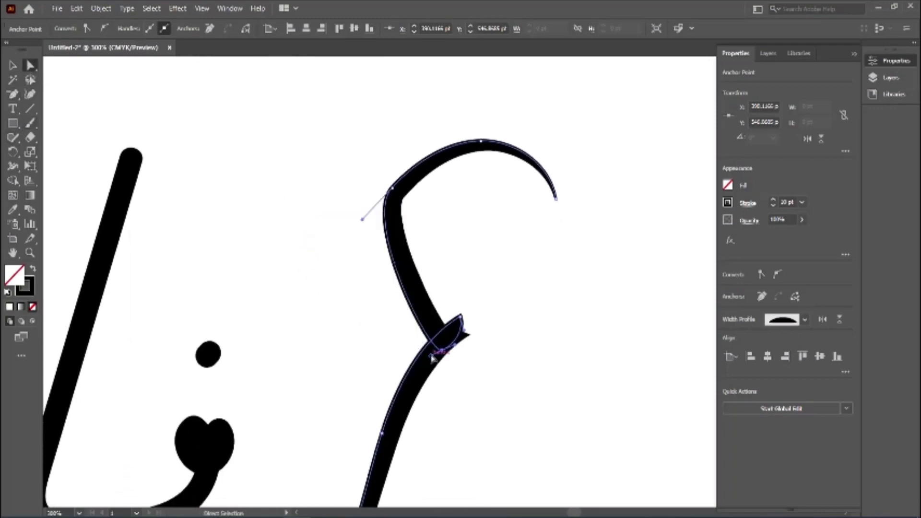
{"action": "left_click_drag", "start_coordinate": [430, 359], "coordinate": [347, 330]}
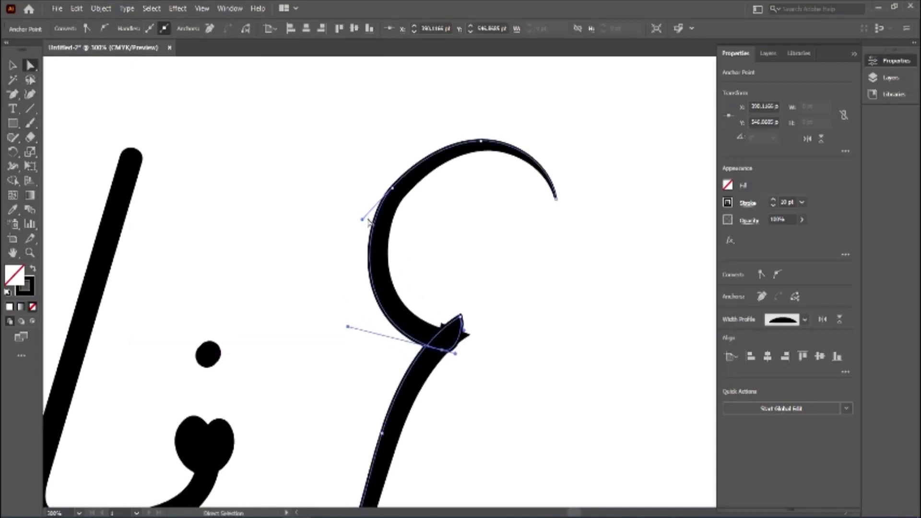
{"action": "left_click_drag", "start_coordinate": [362, 220], "coordinate": [356, 235]}
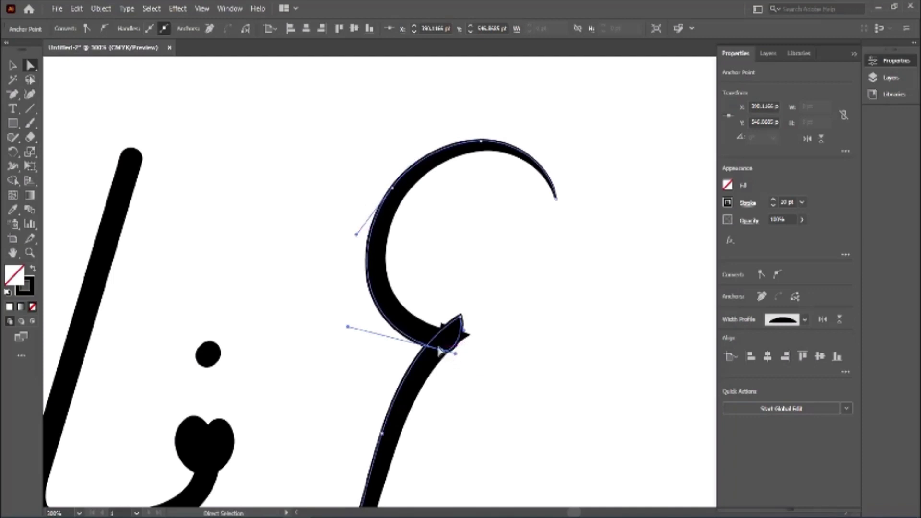
{"action": "mouse_move", "coordinate": [445, 355]}
{"action": "left_mouse_down"}
{"action": "mouse_move", "coordinate": [421, 304]}
{"action": "mouse_move", "coordinate": [493, 298]}
{"action": "mouse_move", "coordinate": [362, 360]}
{"action": "left_mouse_up"}
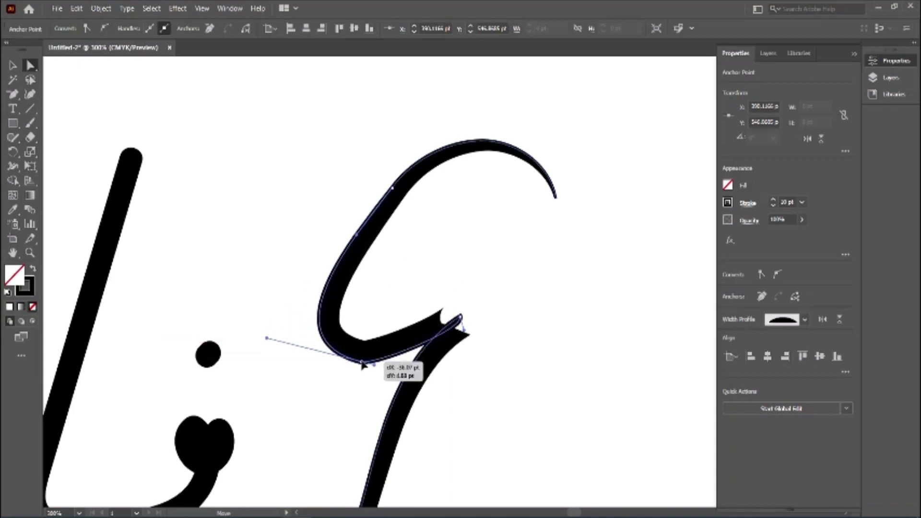
{"action": "left_click_drag", "start_coordinate": [465, 335], "coordinate": [430, 314]}
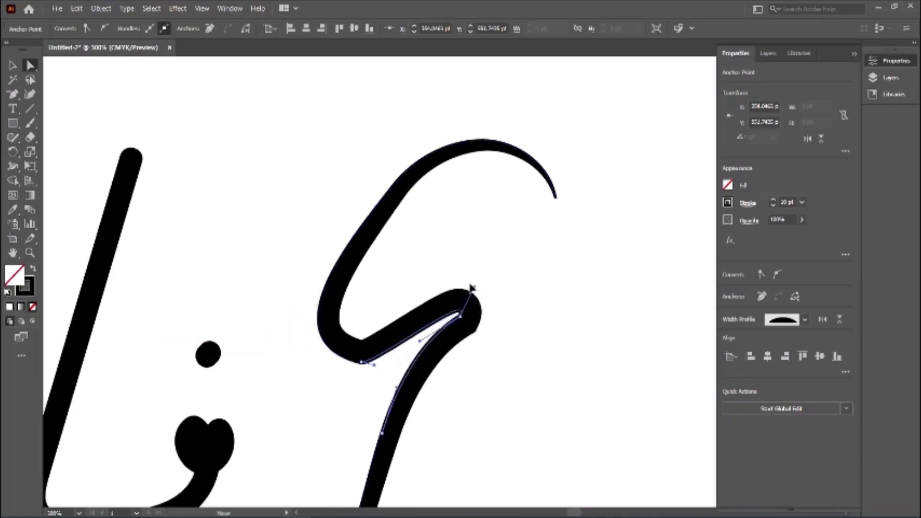
{"action": "left_click_drag", "start_coordinate": [431, 315], "coordinate": [468, 303]}
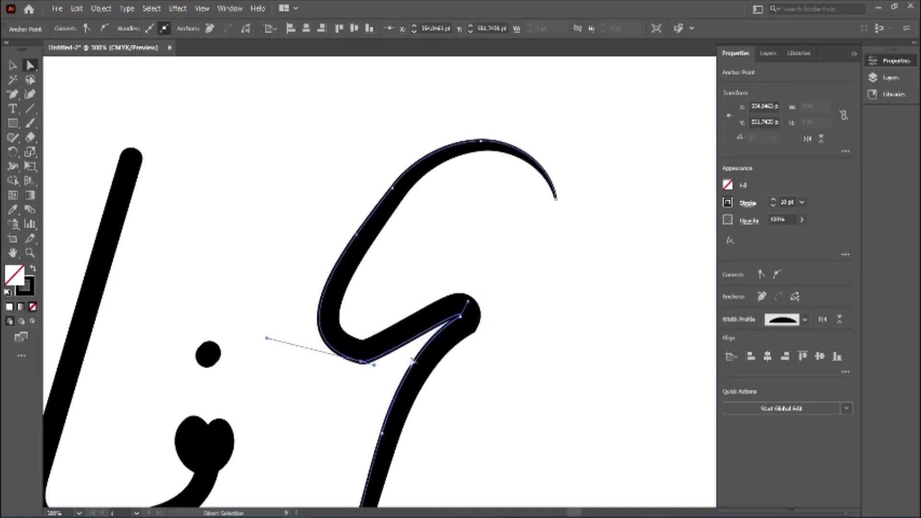
Fine-tune the bottom and top curve handles to smooth the hook.
{"action": "left_click_drag", "start_coordinate": [374, 366], "coordinate": [401, 379]}
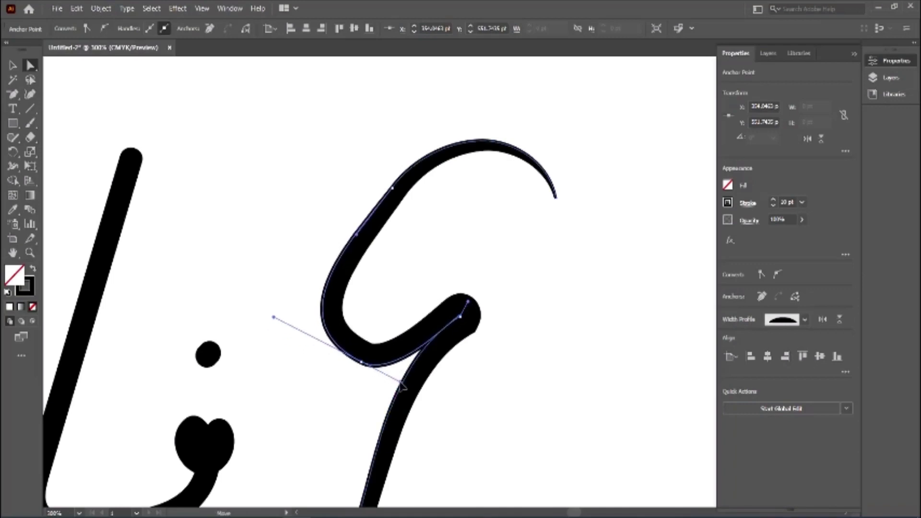
{"action": "left_click_drag", "start_coordinate": [402, 378], "coordinate": [399, 369]}
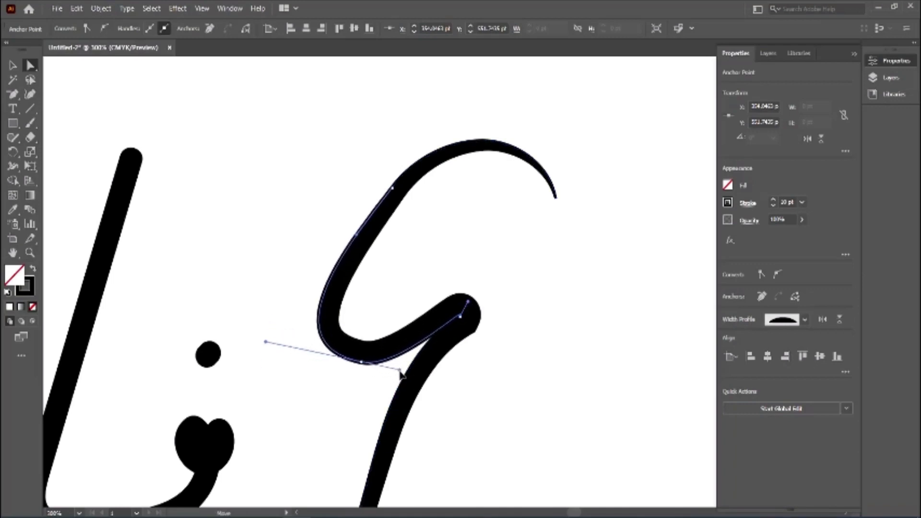
{"action": "left_click_drag", "start_coordinate": [392, 191], "coordinate": [378, 185]}
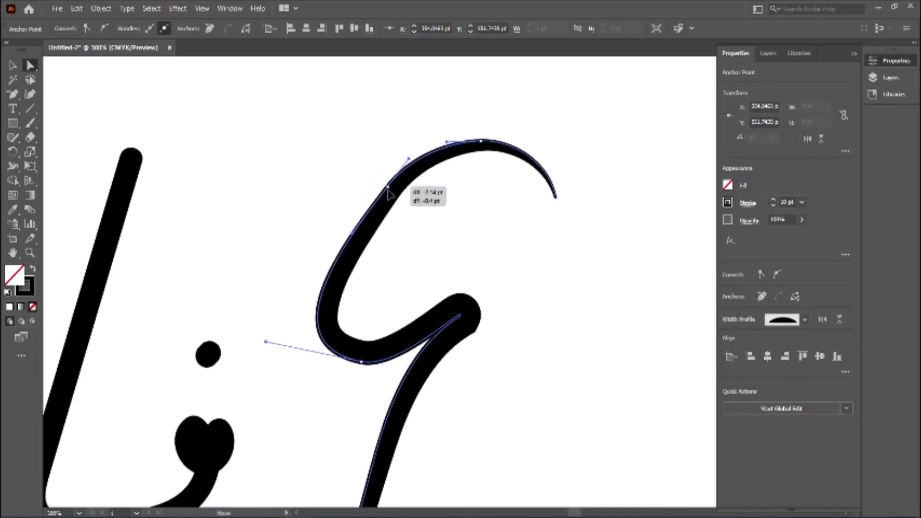
{"action": "left_click_drag", "start_coordinate": [378, 185], "coordinate": [386, 195]}
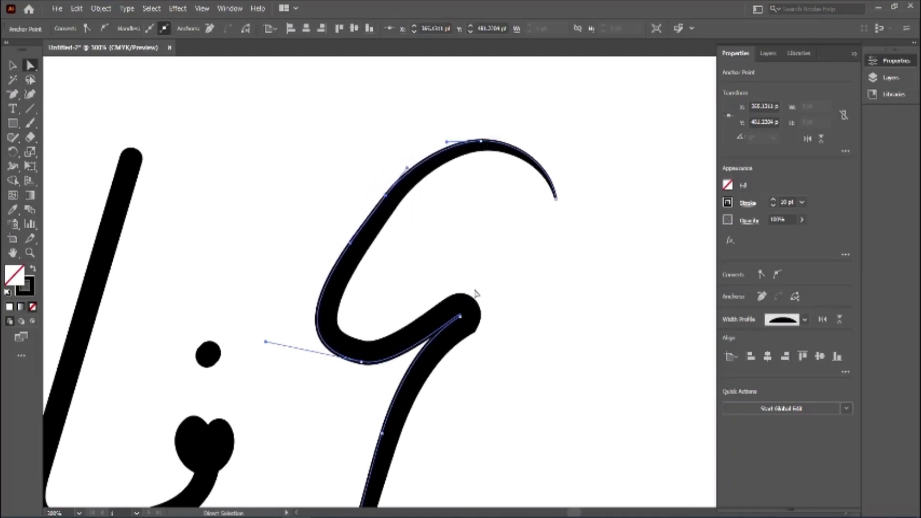
{"action": "mouse_move", "coordinate": [475, 293]}
{"action": "left_mouse_down"}
{"action": "mouse_move", "coordinate": [473, 203]}
{"action": "mouse_move", "coordinate": [483, 255]}
{"action": "left_mouse_up"}
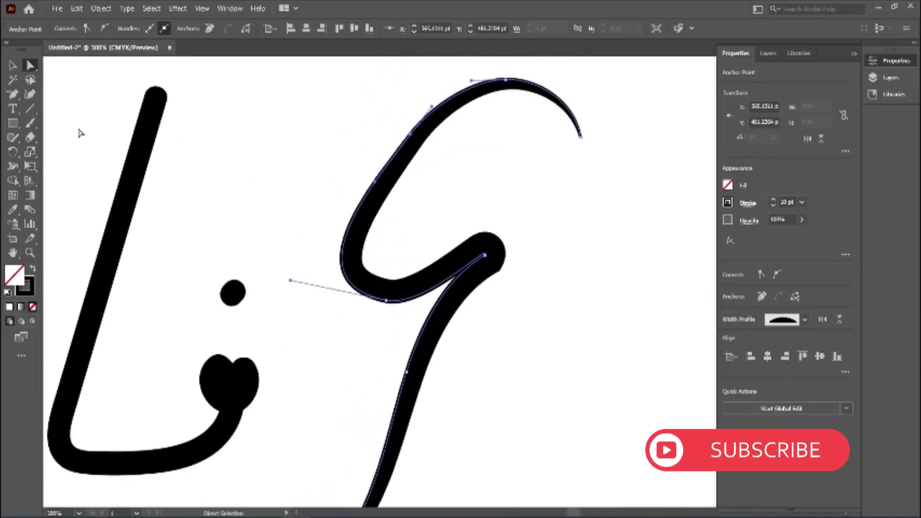
{"action": "scroll", "coordinate": [185, 142], "scroll_direction": "down", "scroll_amount": 3}
{"action": "scroll", "coordinate": [323, 175], "scroll_direction": "up", "scroll_amount": 1}
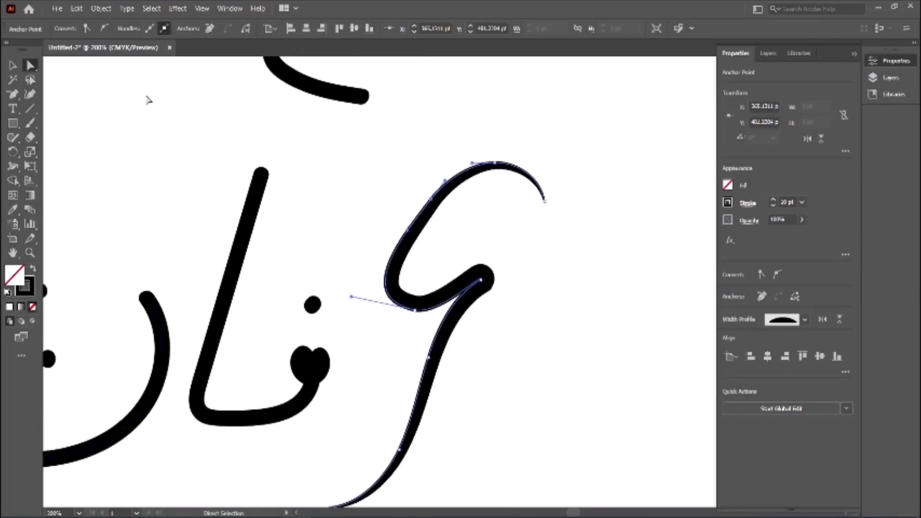
{"action": "left_click", "coordinate": [229, 9]}
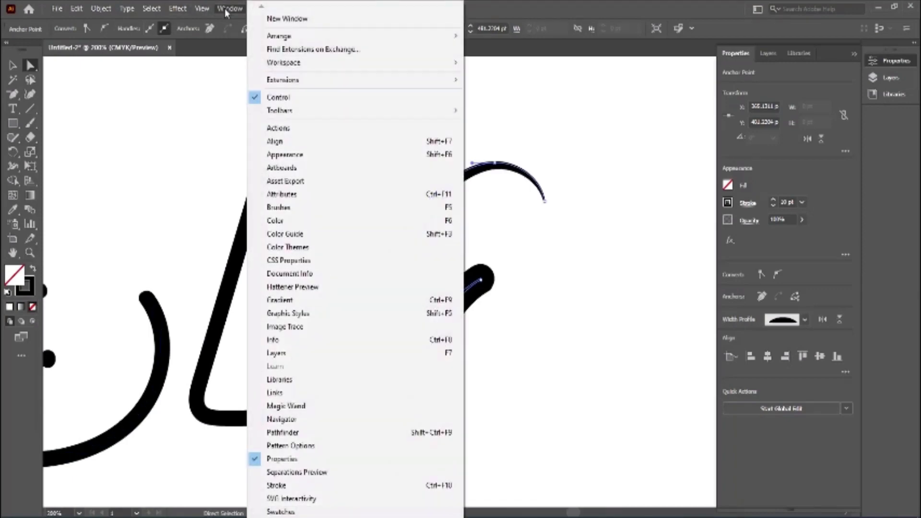
Make Stroke active and try red, purple and brown swatches before settling on dark blue.
{"action": "left_click", "coordinate": [305, 513]}
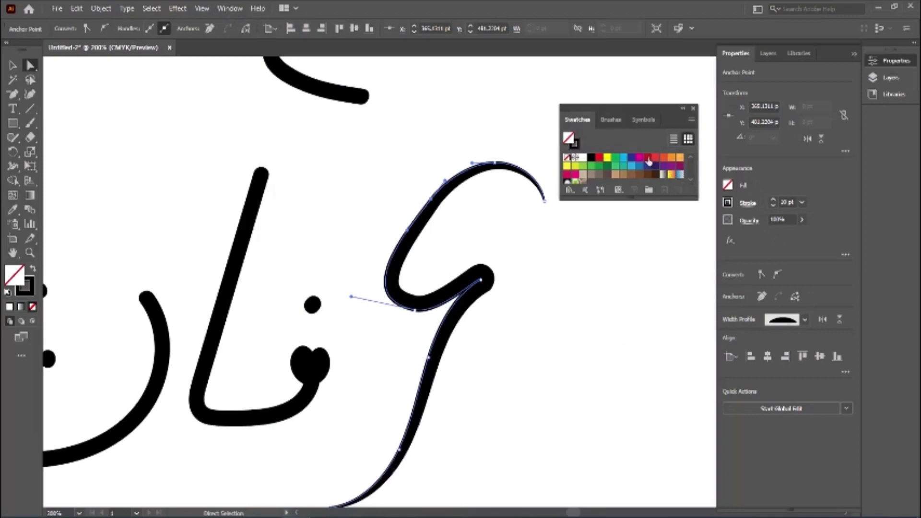
{"action": "left_click", "coordinate": [28, 286]}
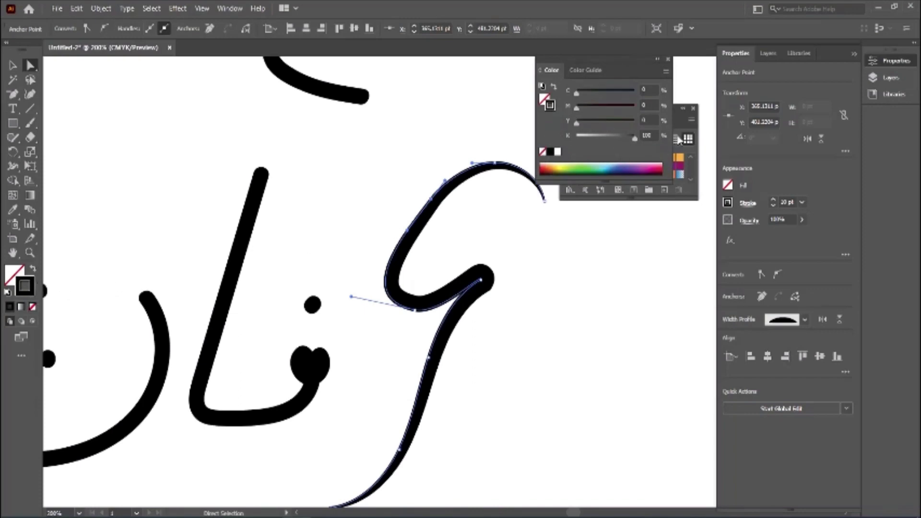
{"action": "left_click", "coordinate": [691, 154]}
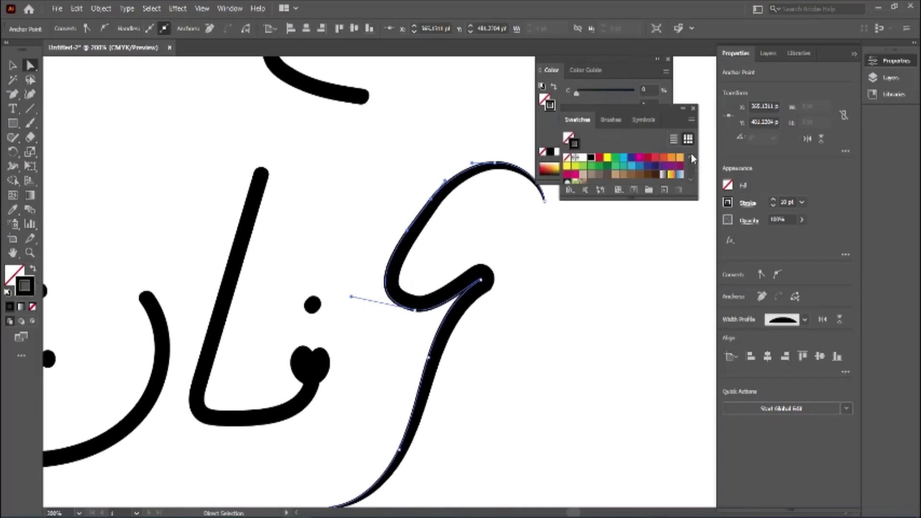
{"action": "left_click", "coordinate": [600, 161]}
{"action": "left_click", "coordinate": [632, 163]}
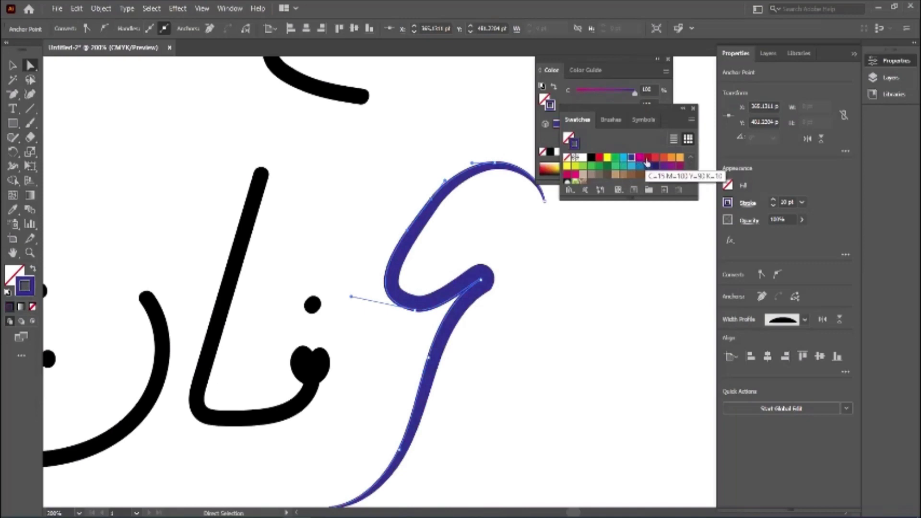
{"action": "left_click", "coordinate": [679, 168]}
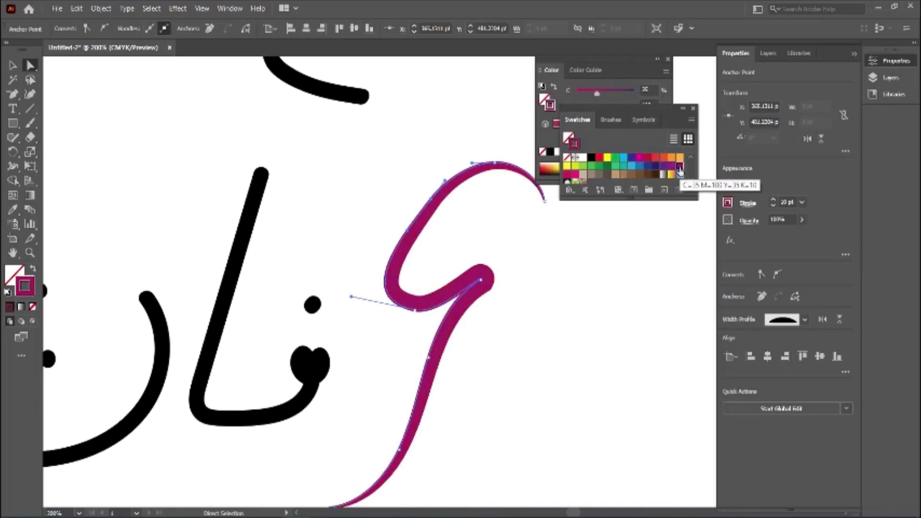
{"action": "left_click", "coordinate": [660, 177]}
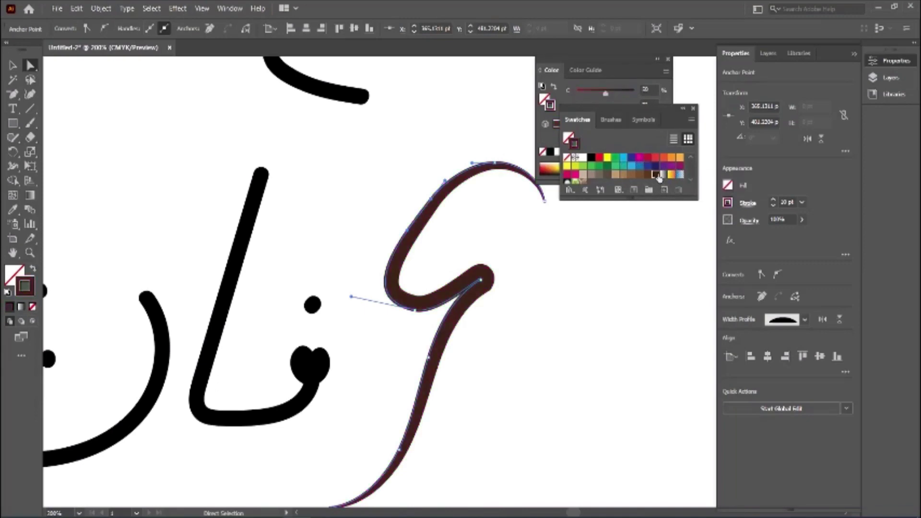
{"action": "left_click", "coordinate": [600, 158]}
{"action": "left_click", "coordinate": [616, 159]}
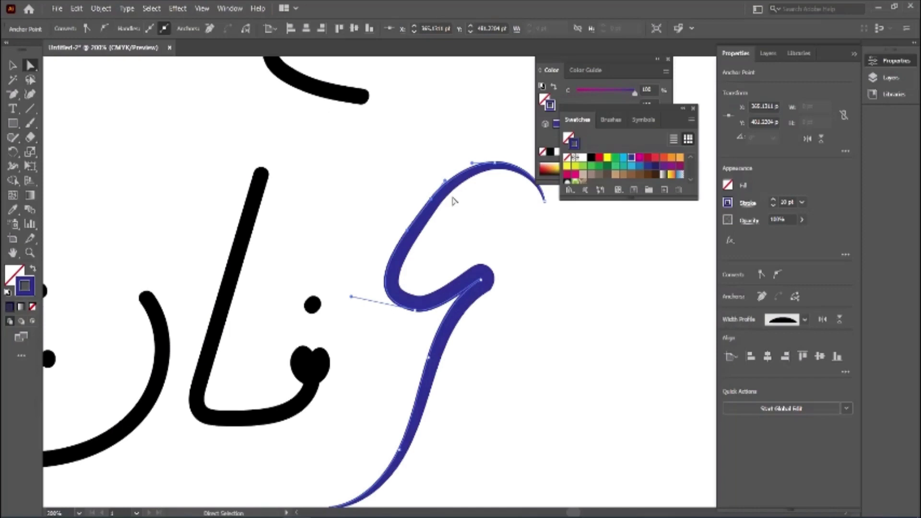
{"action": "key", "text": "ctrl+minus"}
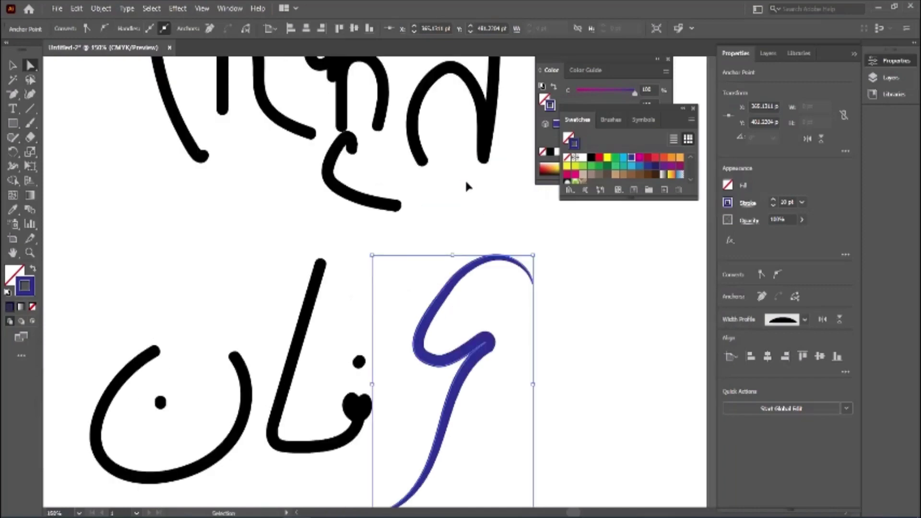
Paint a smooth wavy stroke and a two-part jagged stroke below it with the Paintbrush.
{"action": "left_click_drag", "start_coordinate": [340, 350], "coordinate": [335, 107]}
{"action": "left_click", "coordinate": [30, 122]}
{"action": "left_click_drag", "start_coordinate": [101, 372], "coordinate": [661, 367]}
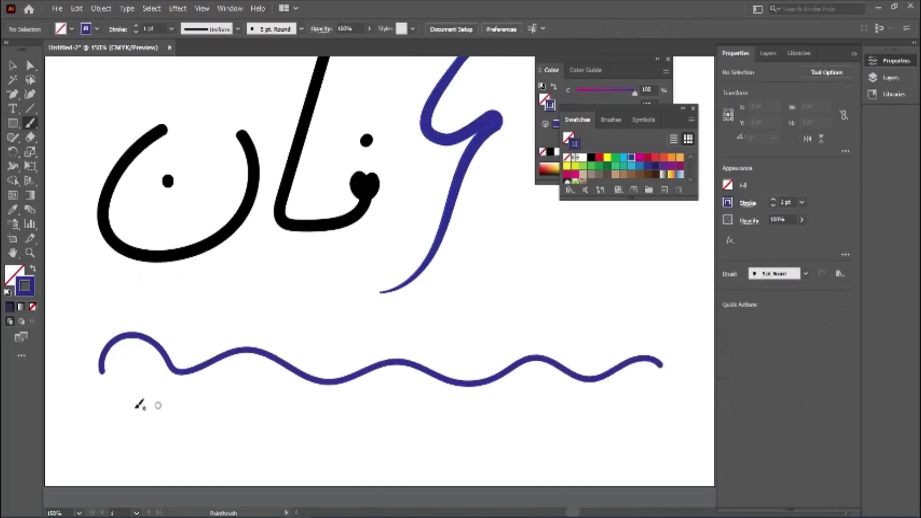
{"action": "left_click_drag", "start_coordinate": [118, 407], "coordinate": [447, 443]}
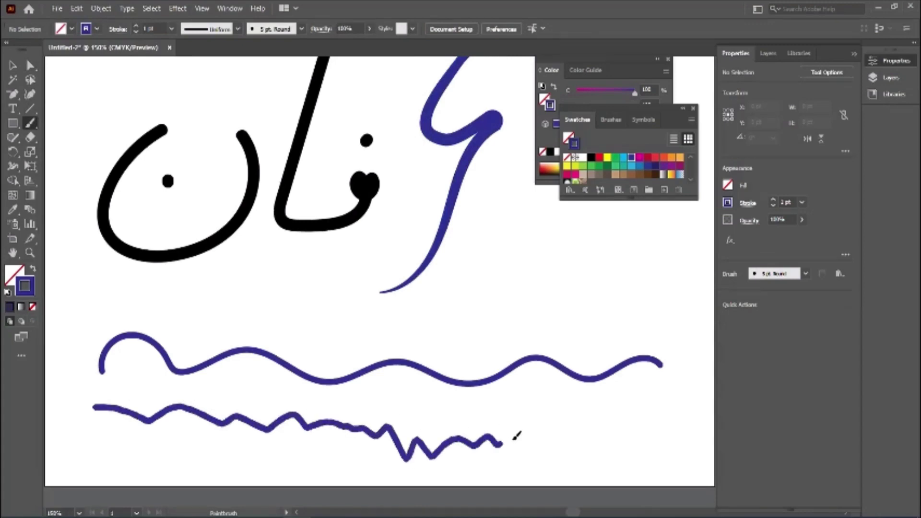
{"action": "left_click_drag", "start_coordinate": [448, 442], "coordinate": [675, 434]}
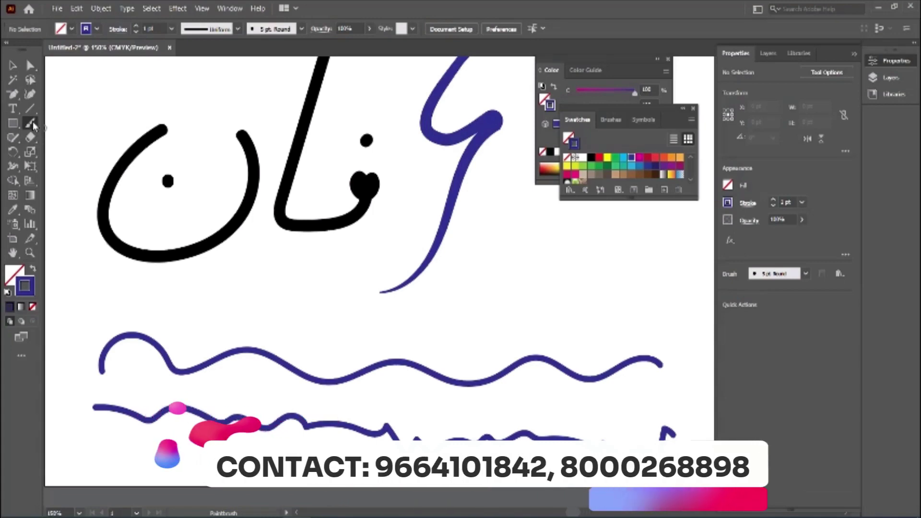
{"action": "double_click", "coordinate": [31, 123]}
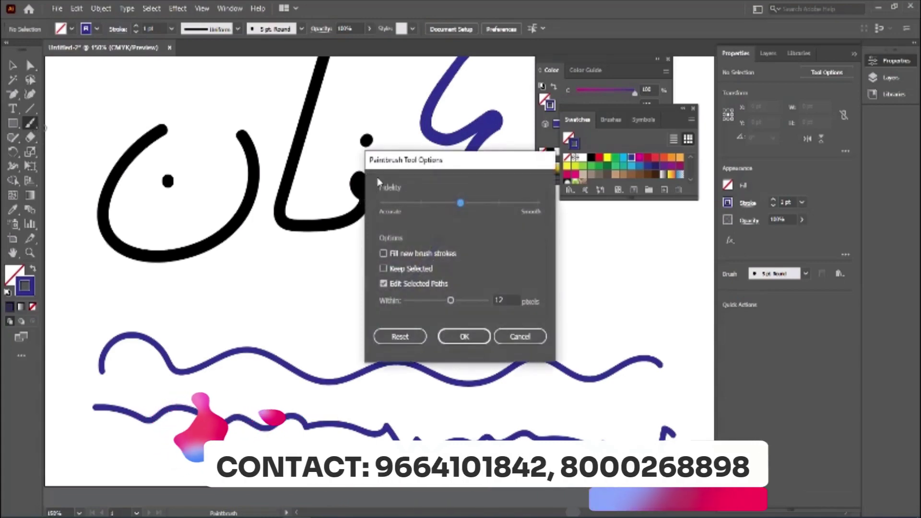
Set Paintbrush fidelity to Accurate and paint a blue zigzag stroke above the wavy line.
{"action": "left_click_drag", "start_coordinate": [371, 160], "coordinate": [261, 160]}
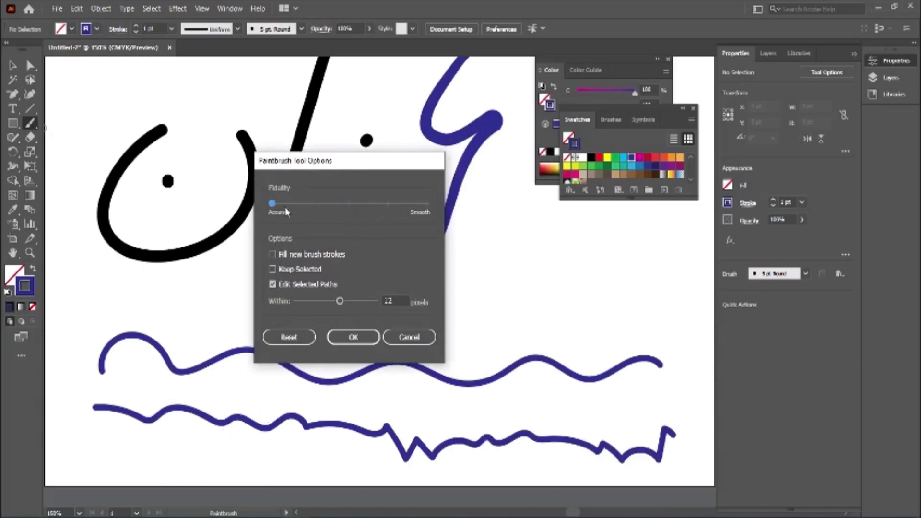
{"action": "left_click", "coordinate": [353, 336]}
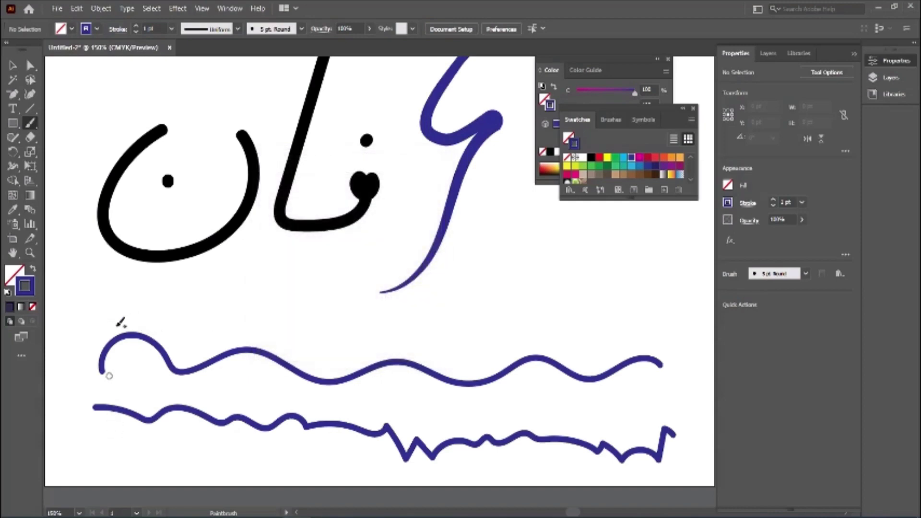
{"action": "mouse_move", "coordinate": [134, 298]}
{"action": "left_mouse_down"}
{"action": "mouse_move", "coordinate": [401, 320]}
{"action": "mouse_move", "coordinate": [695, 321]}
{"action": "left_mouse_up"}
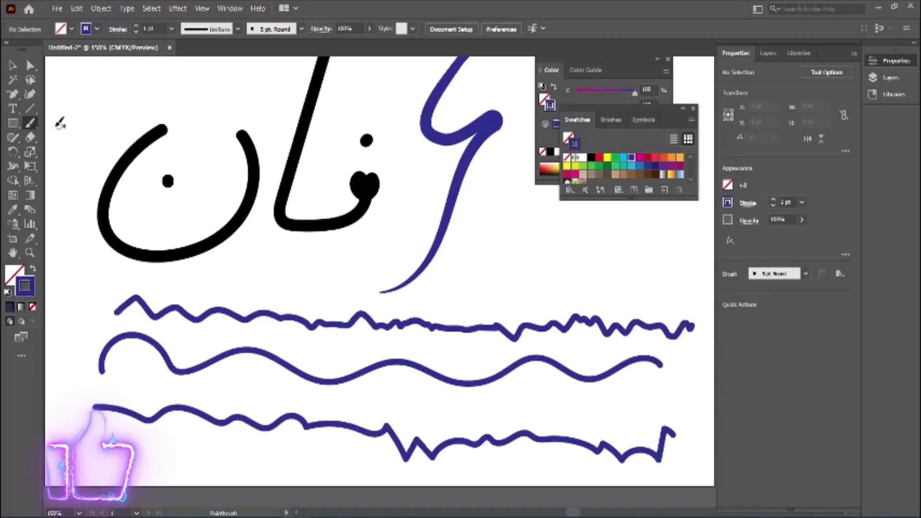
Switch Paintbrush fidelity to Smooth and paint another zigzag stroke beneath the black letters.
{"action": "double_click", "coordinate": [30, 123]}
{"action": "left_click_drag", "start_coordinate": [271, 204], "coordinate": [425, 204]}
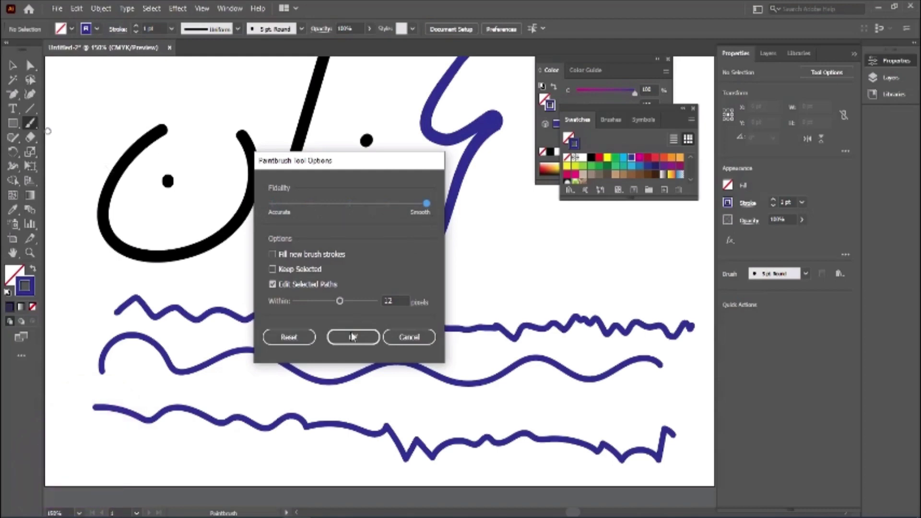
{"action": "left_click", "coordinate": [353, 337]}
{"action": "mouse_move", "coordinate": [147, 275]}
{"action": "left_mouse_down"}
{"action": "mouse_move", "coordinate": [518, 304]}
{"action": "mouse_move", "coordinate": [598, 284]}
{"action": "mouse_move", "coordinate": [693, 301]}
{"action": "mouse_move", "coordinate": [690, 282]}
{"action": "mouse_move", "coordinate": [695, 305]}
{"action": "left_mouse_up"}
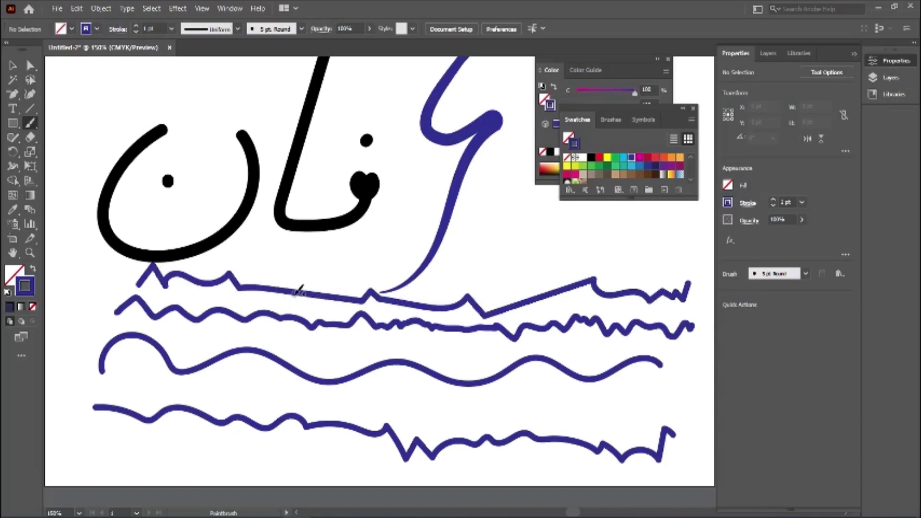
Paint four wavy blue strokes through the middle of the artboard.
{"action": "double_click", "coordinate": [30, 125]}
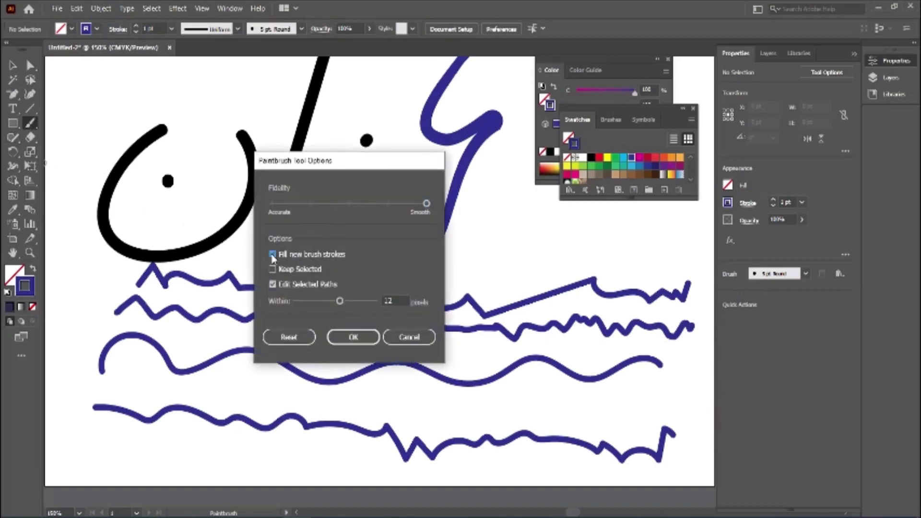
{"action": "left_click", "coordinate": [353, 337]}
{"action": "left_click_drag", "start_coordinate": [371, 253], "coordinate": [551, 298]}
{"action": "left_click_drag", "start_coordinate": [311, 260], "coordinate": [489, 255]}
{"action": "left_click_drag", "start_coordinate": [515, 226], "coordinate": [490, 300]}
{"action": "left_click_drag", "start_coordinate": [547, 221], "coordinate": [528, 297]}
Turn on Keep Selected for the Paintbrush and paint two loops over the round black letter.
{"action": "double_click", "coordinate": [31, 125]}
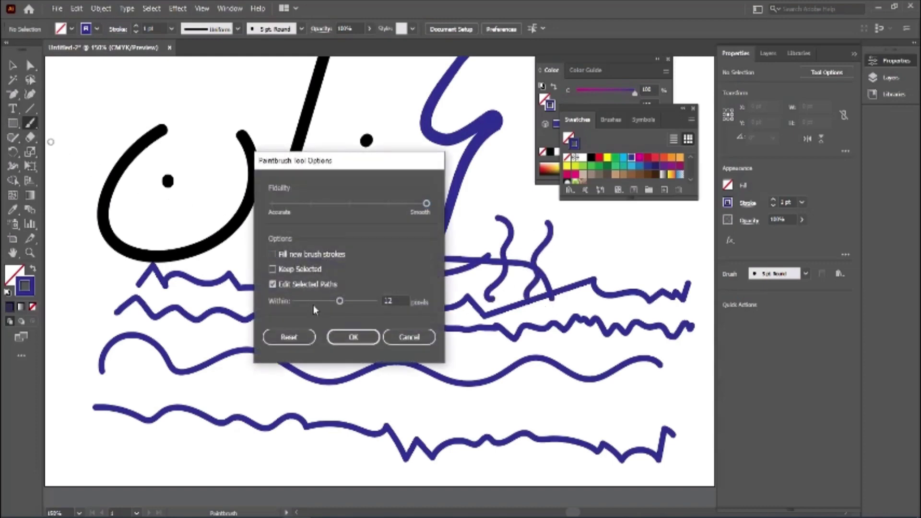
{"action": "left_click", "coordinate": [286, 270]}
{"action": "left_click", "coordinate": [352, 338]}
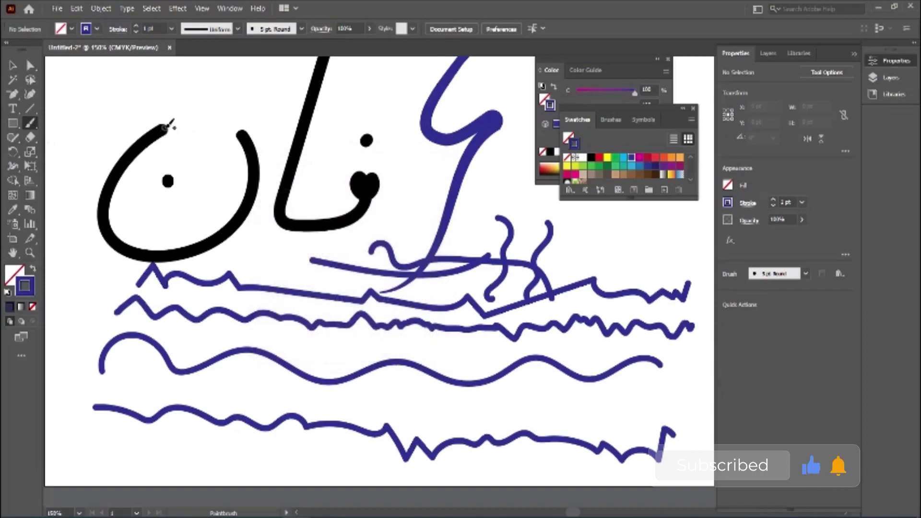
{"action": "left_click_drag", "start_coordinate": [167, 123], "coordinate": [116, 209]}
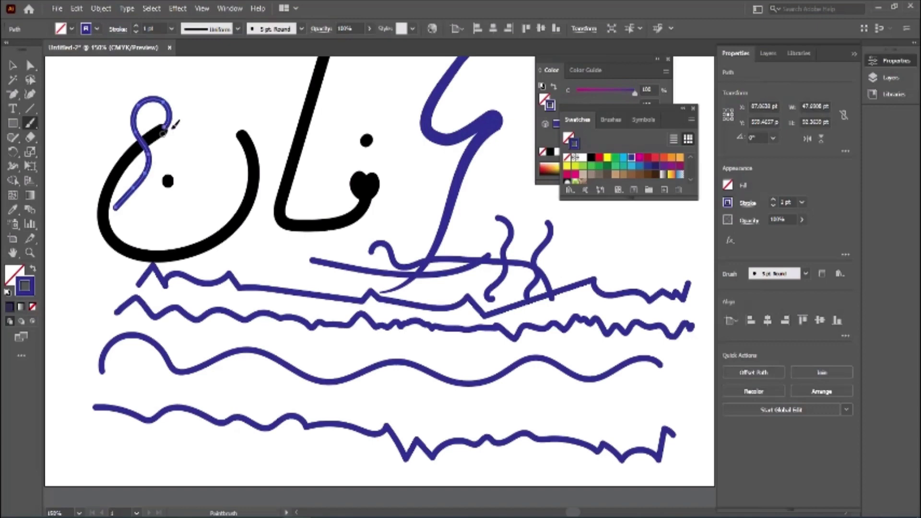
{"action": "left_click_drag", "start_coordinate": [206, 111], "coordinate": [213, 232]}
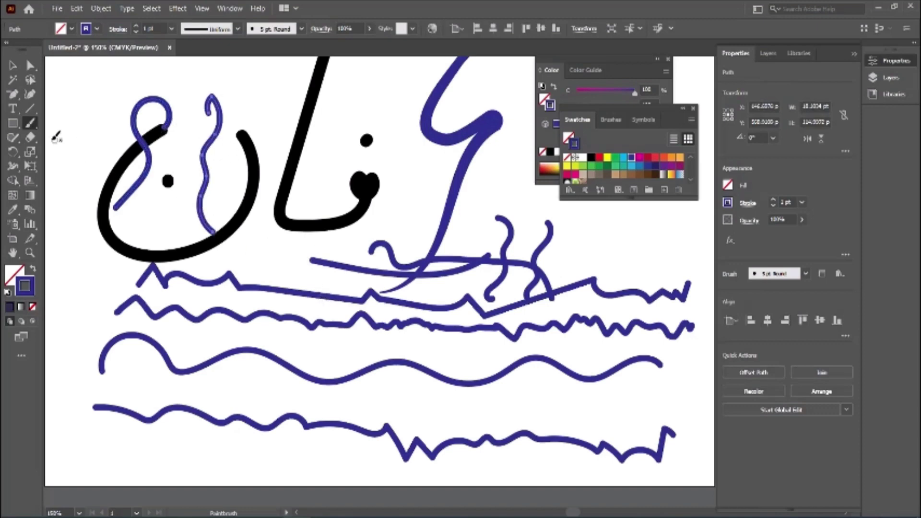
{"action": "double_click", "coordinate": [29, 123]}
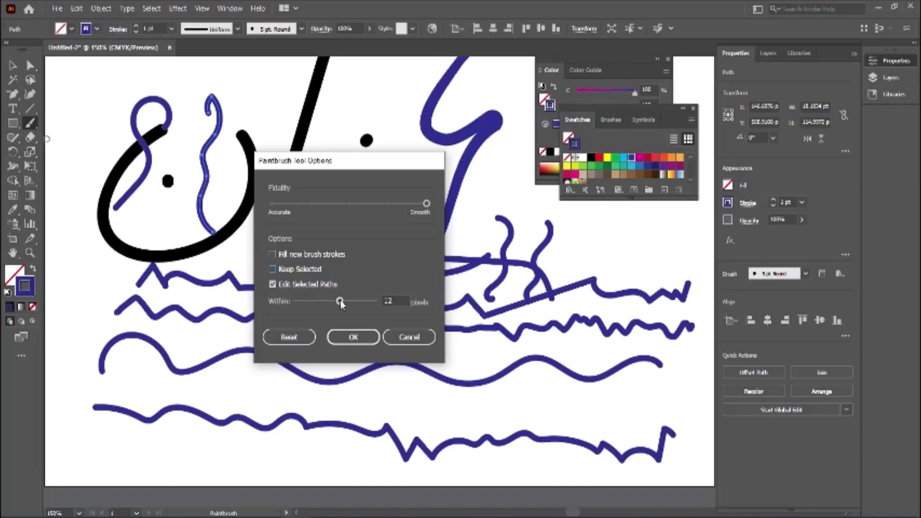
Paint two curving blue strokes through the middle letter and beside the blue letter.
{"action": "left_click", "coordinate": [357, 337]}
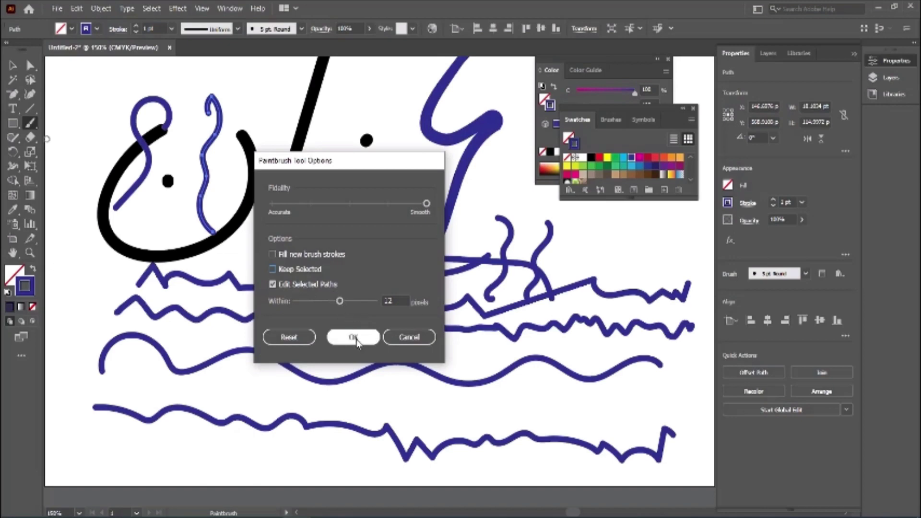
{"action": "left_click_drag", "start_coordinate": [338, 148], "coordinate": [313, 261]}
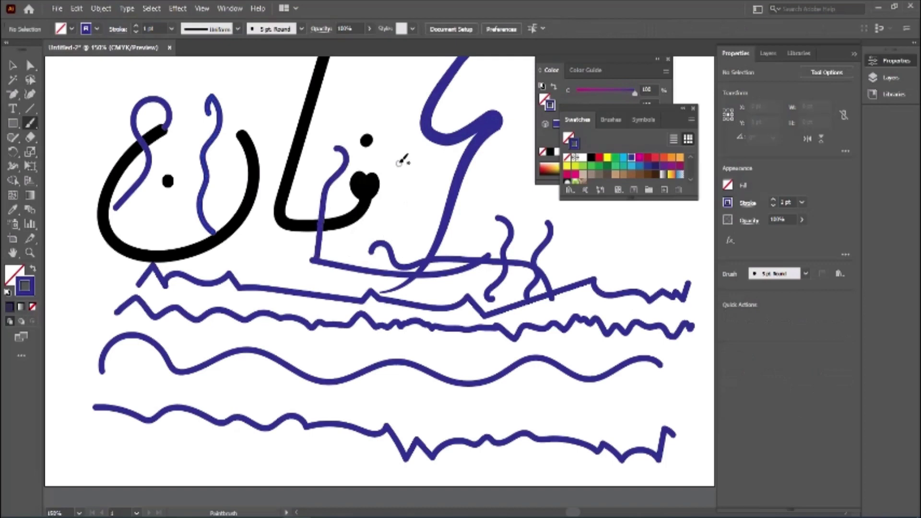
{"action": "left_click_drag", "start_coordinate": [404, 161], "coordinate": [420, 259]}
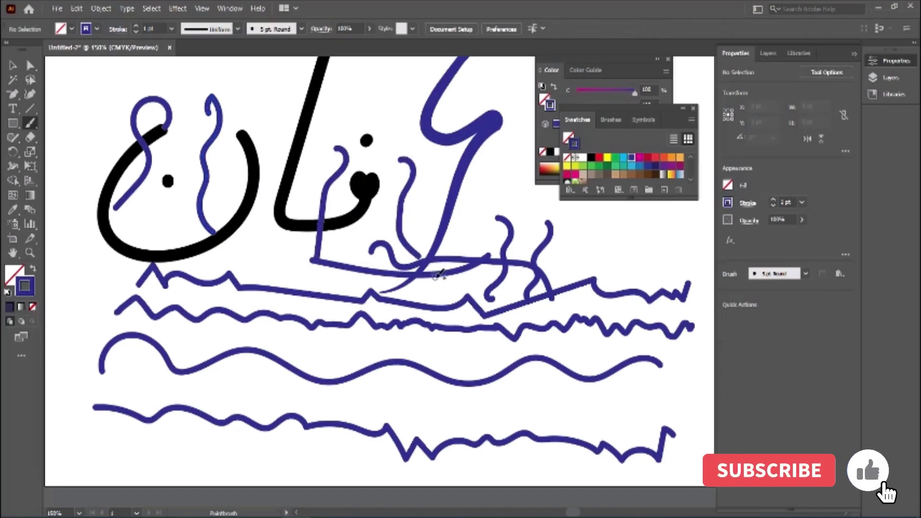
Shift fidelity toward Accurate, paint three wavy strokes along the bottom, and fit the artboard in view.
{"action": "double_click", "coordinate": [31, 124]}
{"action": "left_click", "coordinate": [352, 204]}
{"action": "left_click", "coordinate": [353, 337]}
{"action": "left_click_drag", "start_coordinate": [154, 433], "coordinate": [116, 446]}
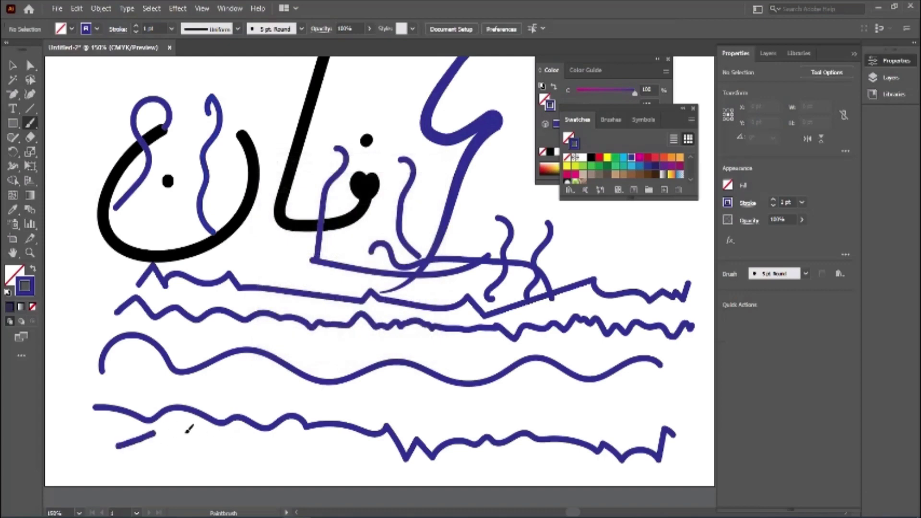
{"action": "left_click_drag", "start_coordinate": [189, 428], "coordinate": [343, 459]}
{"action": "mouse_move", "coordinate": [239, 391]}
{"action": "left_mouse_down"}
{"action": "mouse_move", "coordinate": [404, 412]}
{"action": "mouse_move", "coordinate": [629, 412]}
{"action": "left_mouse_up"}
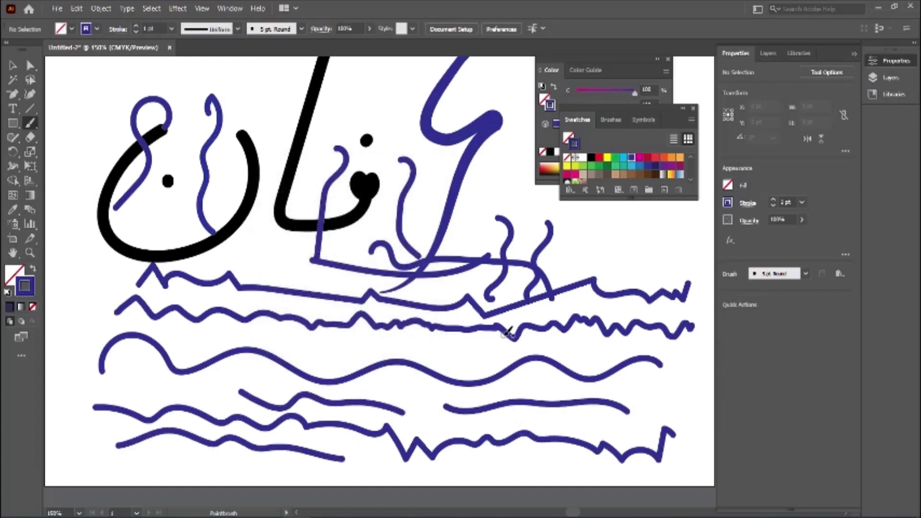
{"action": "key", "text": "ctrl+0"}
{"action": "left_click_drag", "start_coordinate": [441, 200], "coordinate": [361, 236]}
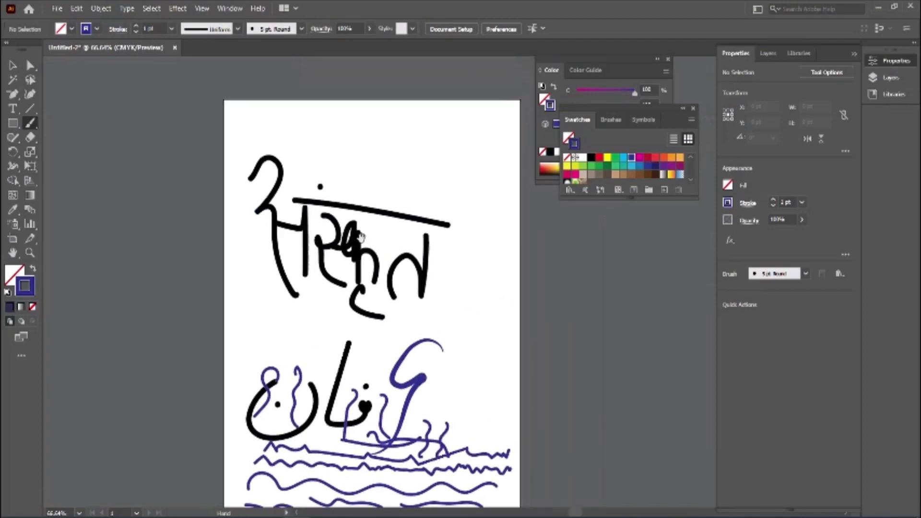
Select and delete all artwork on the artboard, then close the Swatches panel.
{"action": "left_click", "coordinate": [30, 67]}
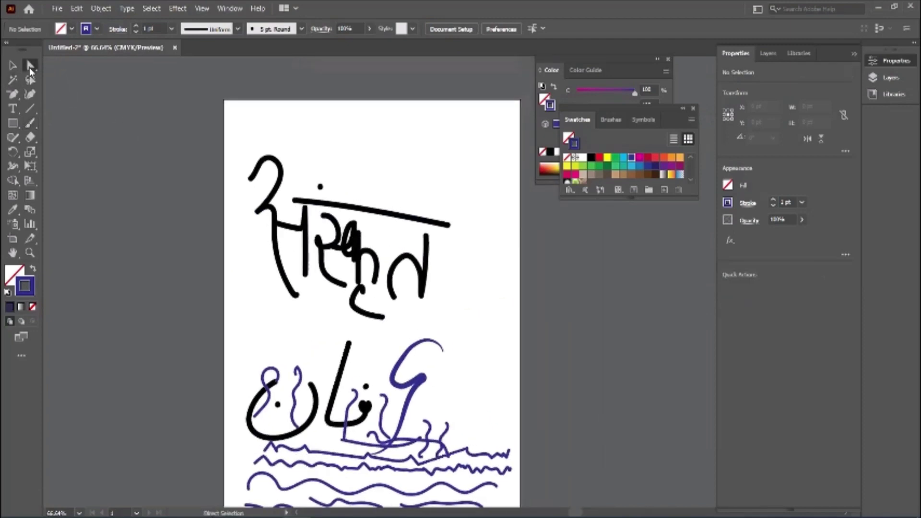
{"action": "left_click", "coordinate": [13, 65]}
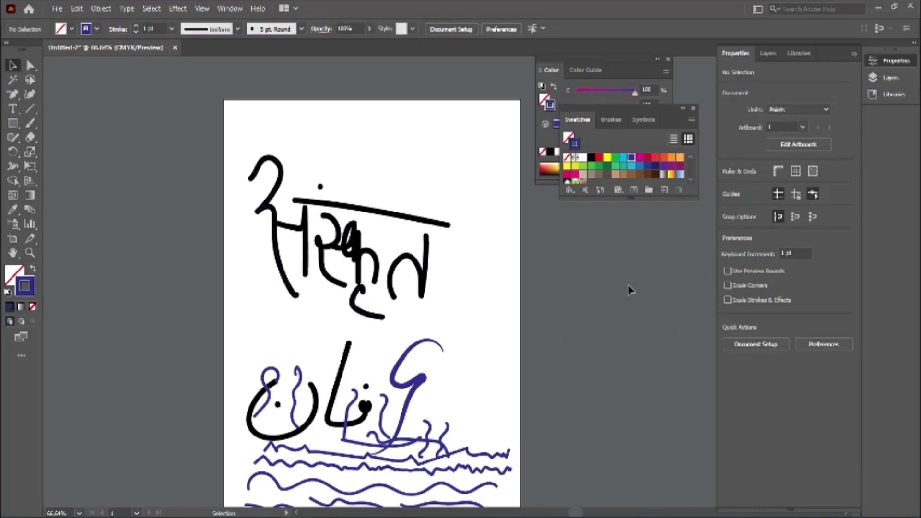
{"action": "key", "text": "ctrl+a"}
{"action": "key", "text": "Delete"}
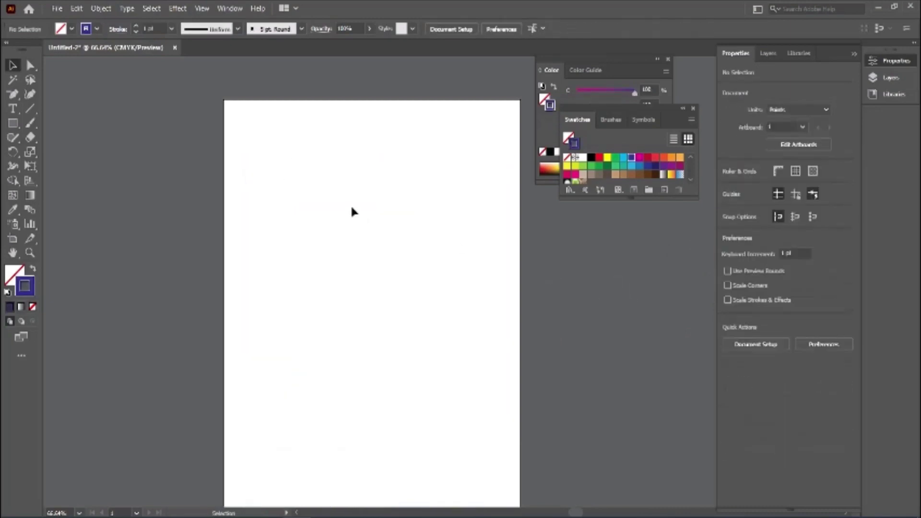
{"action": "left_click", "coordinate": [693, 108]}
Paint long freehand strokes: an S-curve, a tall vertical curve and lower wavy loops.
{"action": "left_click_drag", "start_coordinate": [622, 55], "coordinate": [666, 46]}
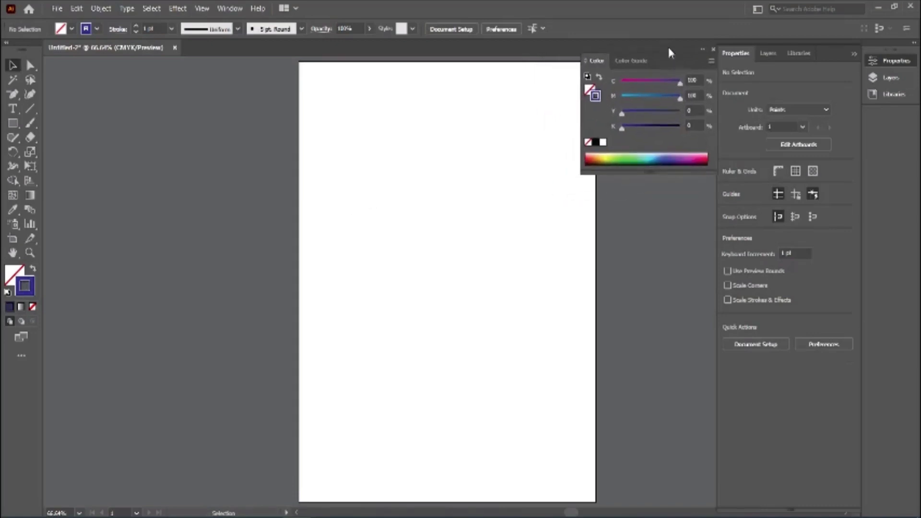
{"action": "left_click", "coordinate": [30, 123]}
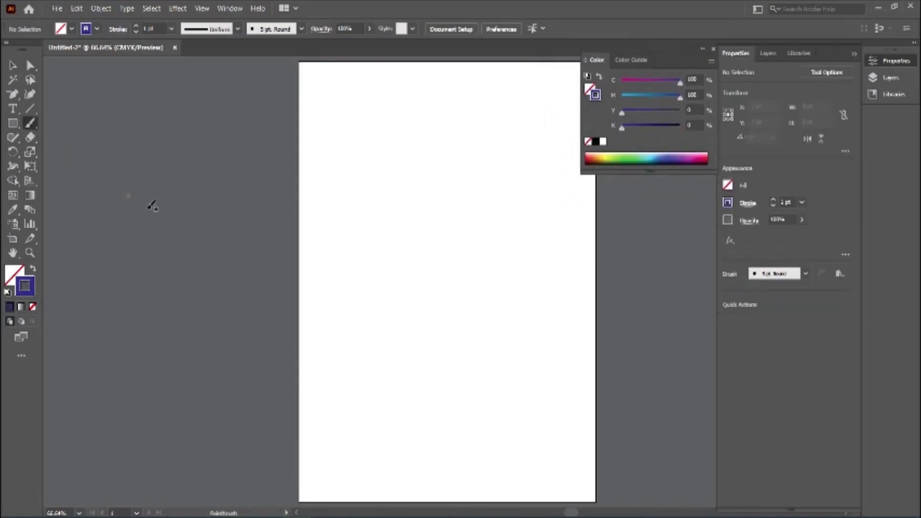
{"action": "left_click_drag", "start_coordinate": [487, 199], "coordinate": [390, 277]}
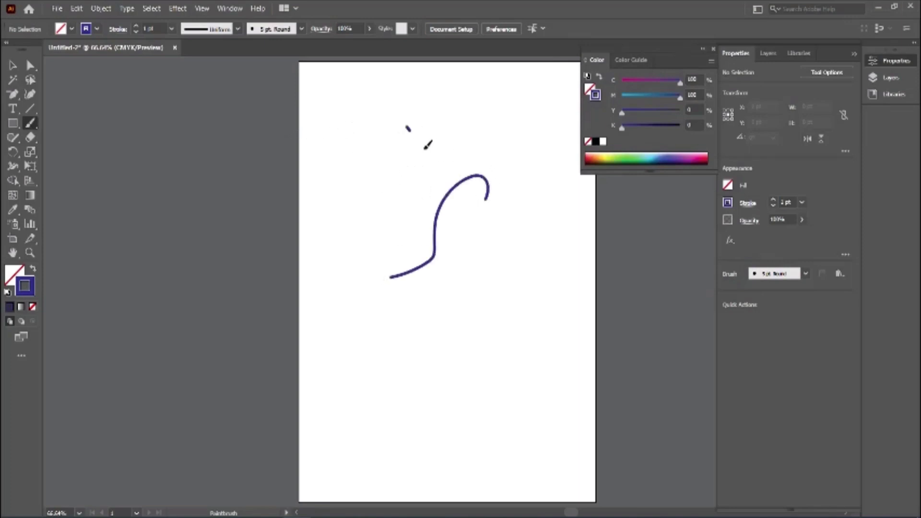
{"action": "left_click_drag", "start_coordinate": [417, 138], "coordinate": [449, 352]}
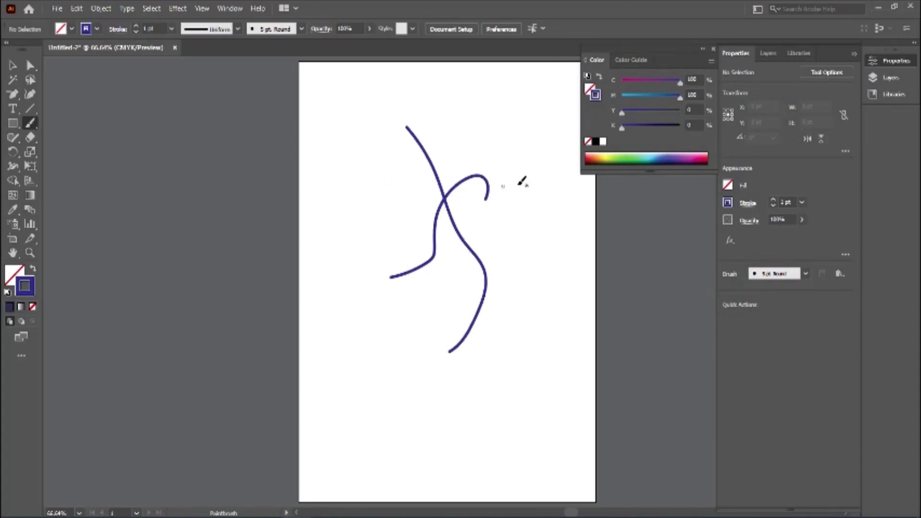
{"action": "mouse_move", "coordinate": [547, 354]}
{"action": "left_mouse_down"}
{"action": "mouse_move", "coordinate": [493, 387]}
{"action": "mouse_move", "coordinate": [452, 448]}
{"action": "mouse_move", "coordinate": [401, 370]}
{"action": "mouse_move", "coordinate": [391, 433]}
{"action": "left_mouse_up"}
{"action": "mouse_move", "coordinate": [374, 468]}
{"action": "left_mouse_down"}
{"action": "mouse_move", "coordinate": [333, 334]}
{"action": "mouse_move", "coordinate": [377, 332]}
{"action": "mouse_move", "coordinate": [368, 286]}
{"action": "mouse_move", "coordinate": [374, 312]}
{"action": "mouse_move", "coordinate": [431, 333]}
{"action": "left_mouse_up"}
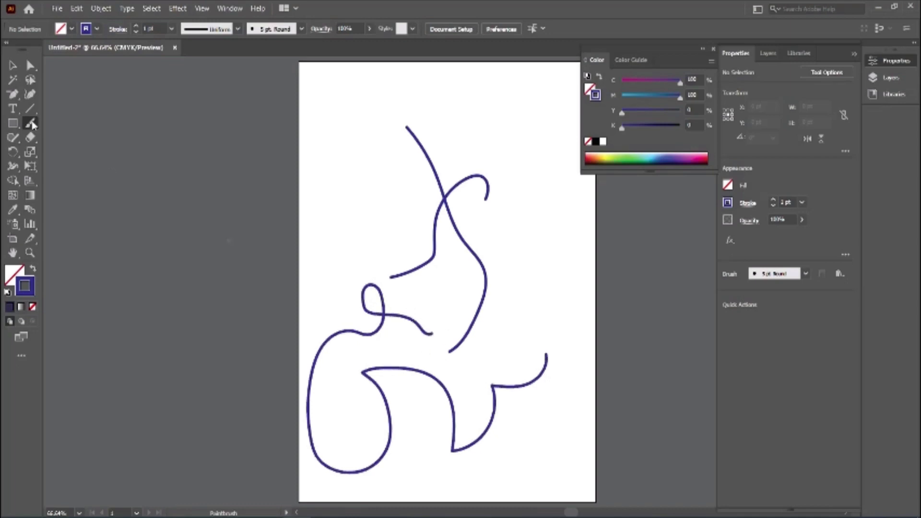
Paint a rough oval, a four-sided shape and a triangle at the artboard's top-left.
{"action": "mouse_move", "coordinate": [365, 73]}
{"action": "left_mouse_down"}
{"action": "mouse_move", "coordinate": [314, 94]}
{"action": "mouse_move", "coordinate": [382, 83]}
{"action": "mouse_move", "coordinate": [364, 73]}
{"action": "left_mouse_up"}
{"action": "mouse_move", "coordinate": [420, 78]}
{"action": "left_mouse_down"}
{"action": "mouse_move", "coordinate": [490, 96]}
{"action": "mouse_move", "coordinate": [416, 103]}
{"action": "mouse_move", "coordinate": [419, 79]}
{"action": "left_mouse_up"}
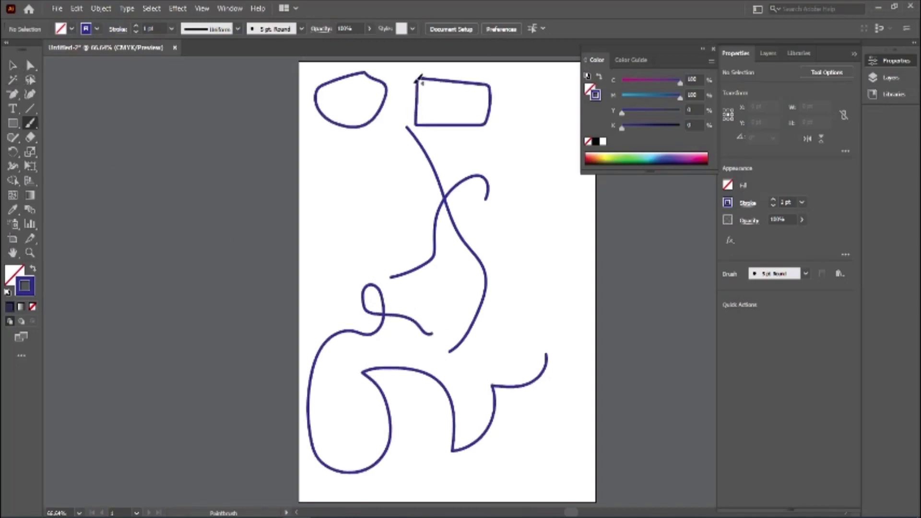
{"action": "left_click_drag", "start_coordinate": [340, 177], "coordinate": [364, 156]}
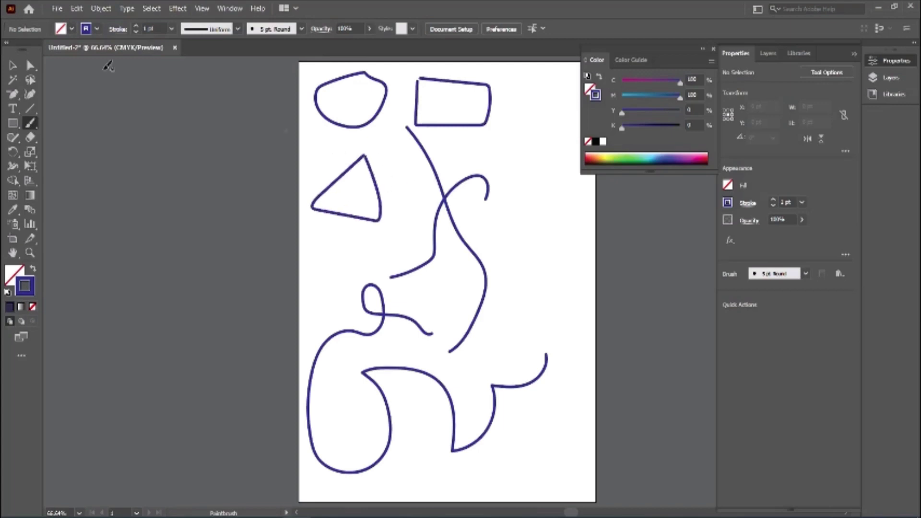
{"action": "left_click", "coordinate": [15, 66]}
{"action": "scroll", "coordinate": [379, 221], "scroll_direction": "right", "scroll_amount": 3}
{"action": "scroll", "coordinate": [374, 221], "scroll_direction": "right", "scroll_amount": 2}
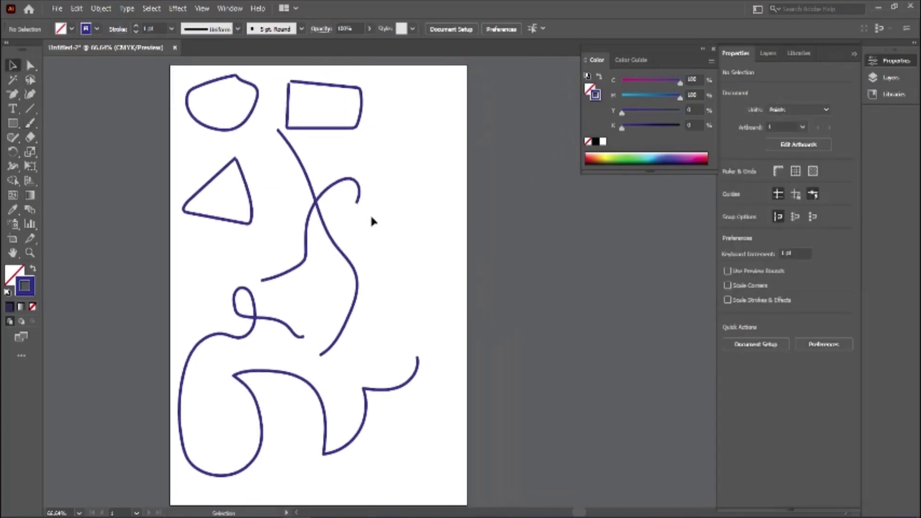
Show the Brushes panel (F5) beside the blue freehand strokes.
{"action": "key", "text": "F5"}
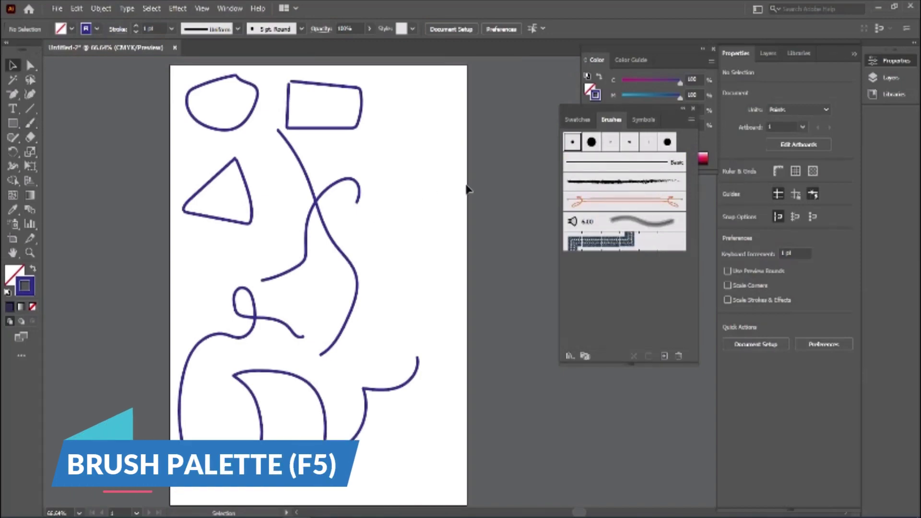
{"action": "left_click", "coordinate": [230, 8]}
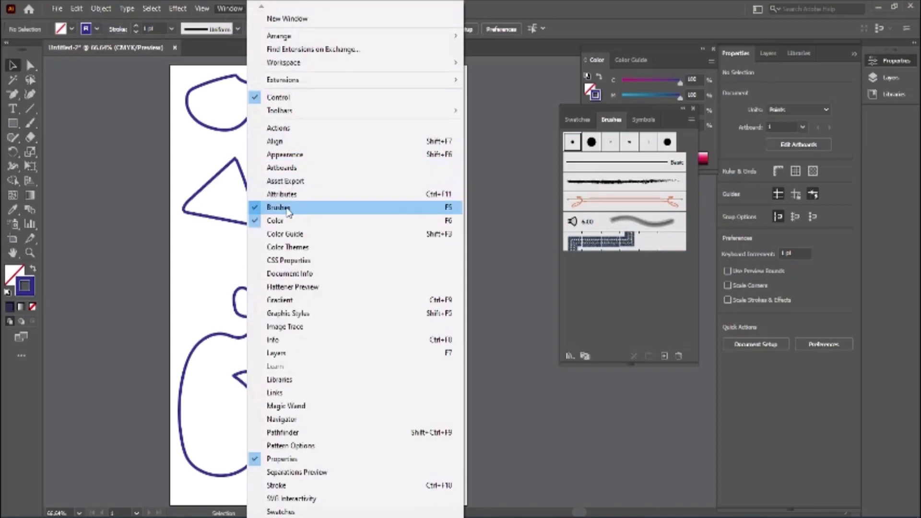
{"action": "left_click", "coordinate": [288, 211]}
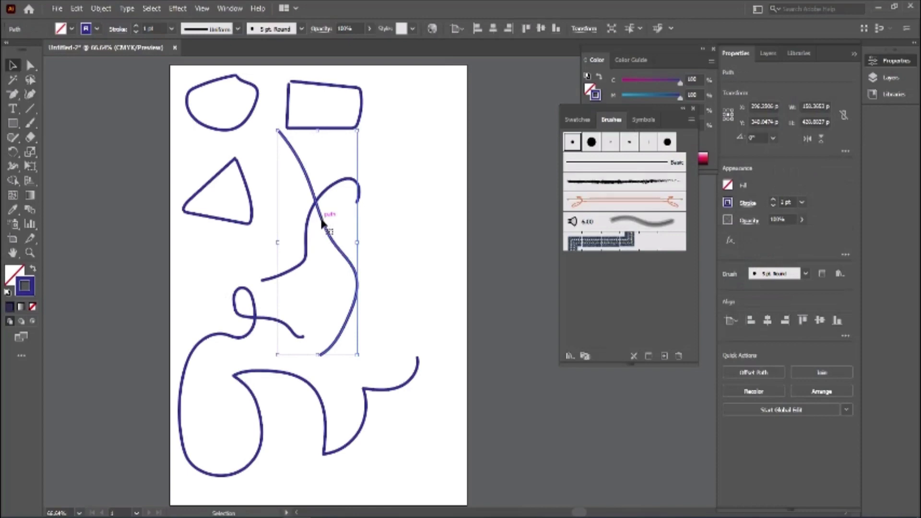
Move the tall curve right, try Basic, Charcoal - Feather, Arrow and Mop, then apply Denim Seam.
{"action": "left_click_drag", "start_coordinate": [322, 219], "coordinate": [424, 205]}
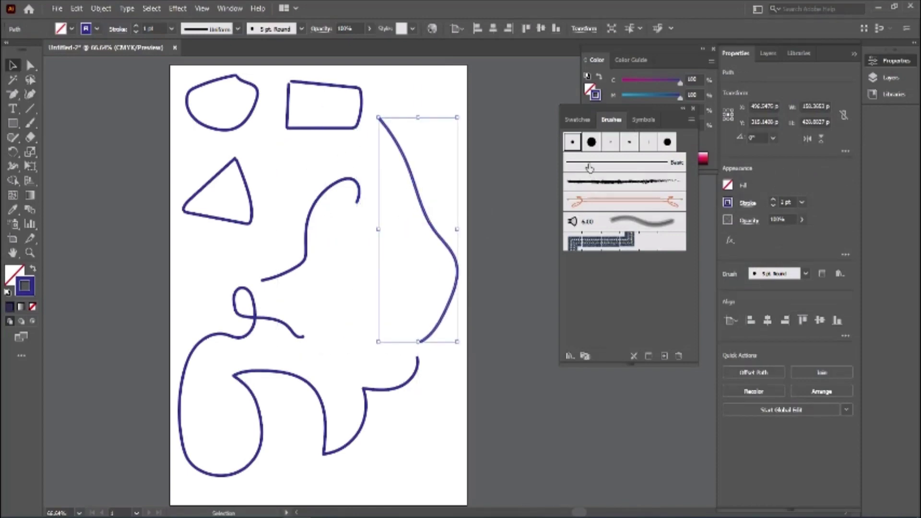
{"action": "left_click", "coordinate": [589, 166]}
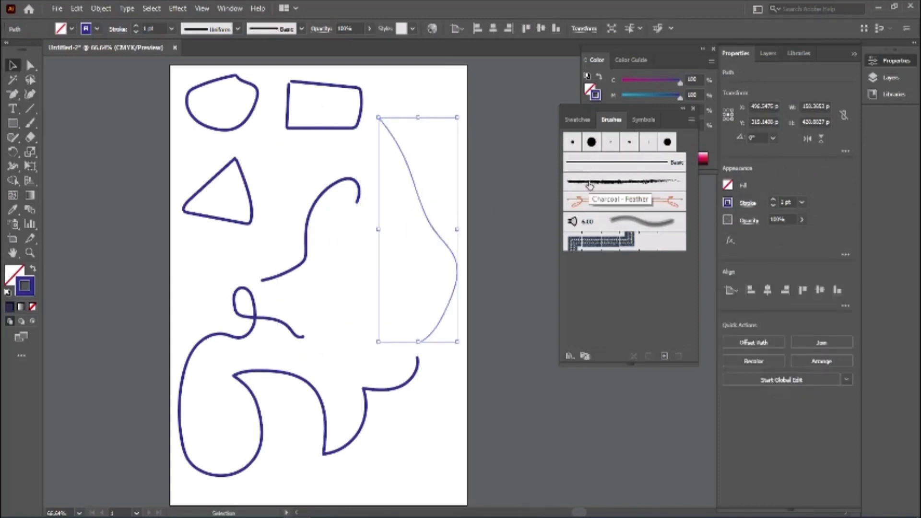
{"action": "left_click", "coordinate": [590, 184]}
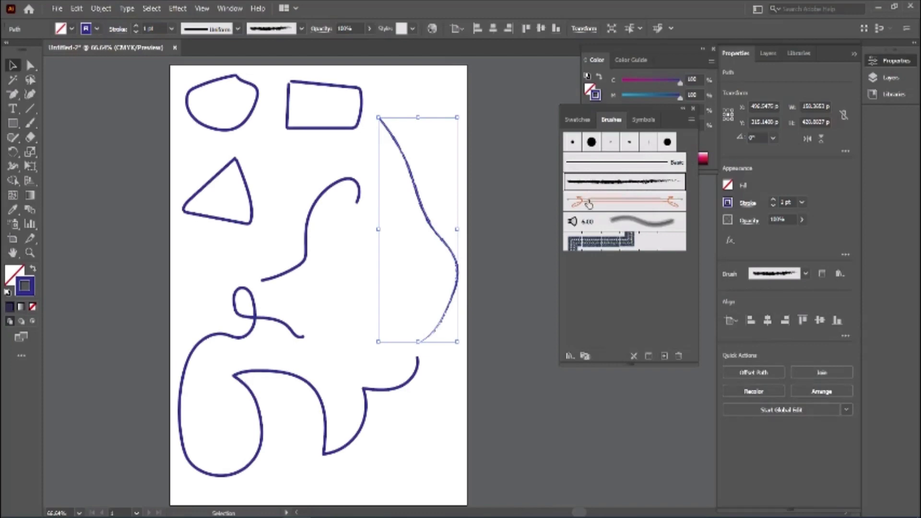
{"action": "left_click", "coordinate": [588, 202]}
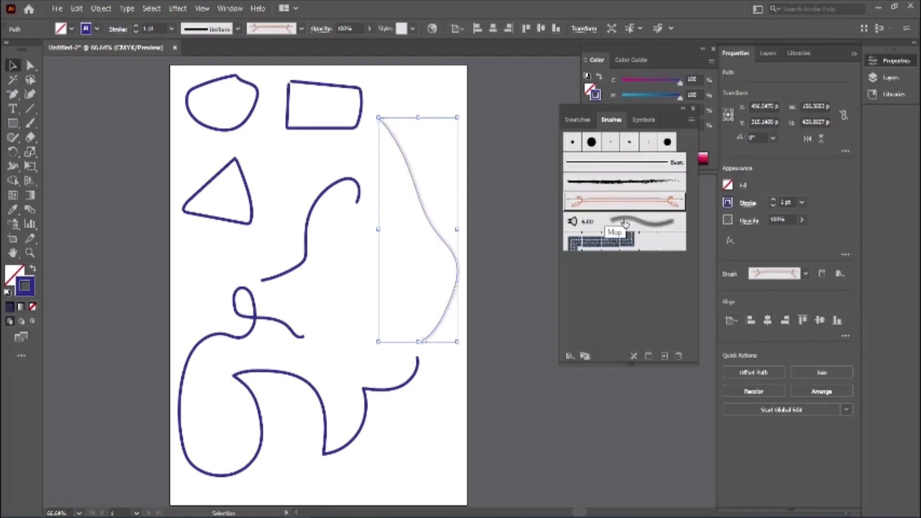
{"action": "left_click", "coordinate": [624, 224]}
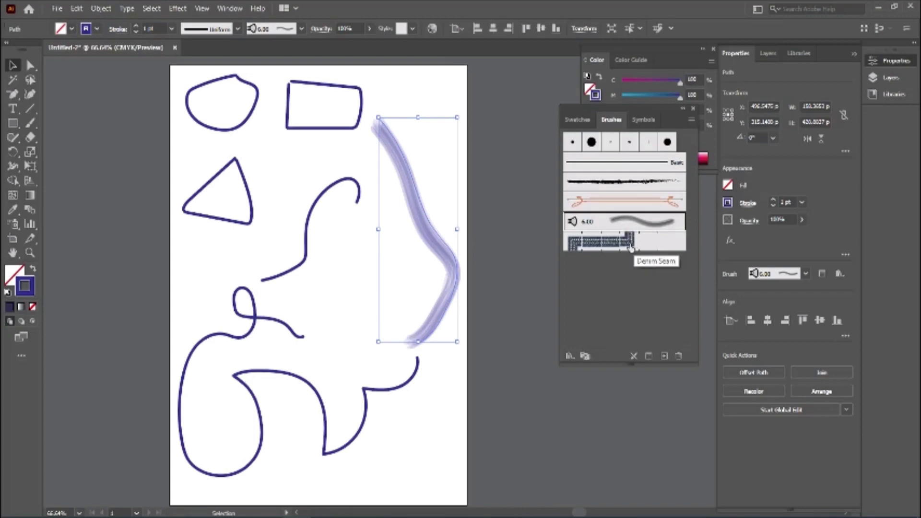
{"action": "left_click", "coordinate": [630, 248]}
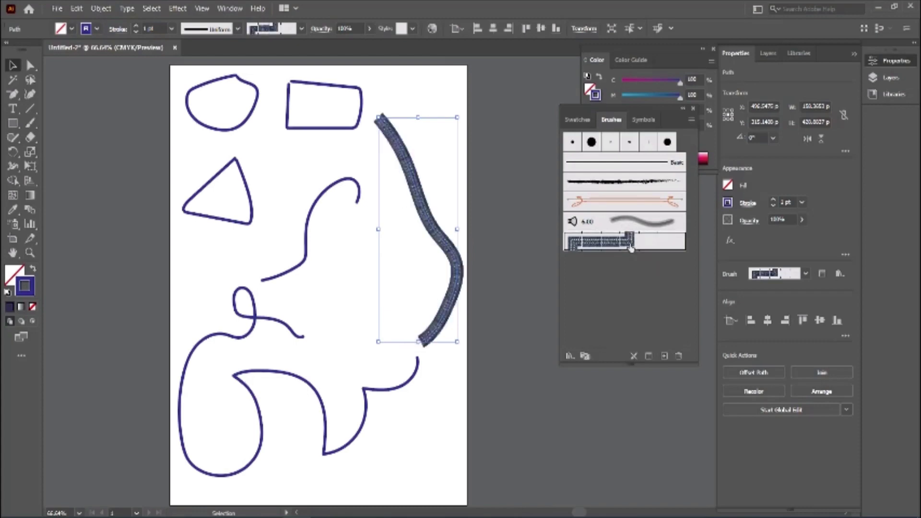
{"action": "key", "text": "z"}
{"action": "left_click_drag", "start_coordinate": [406, 204], "coordinate": [580, 457]}
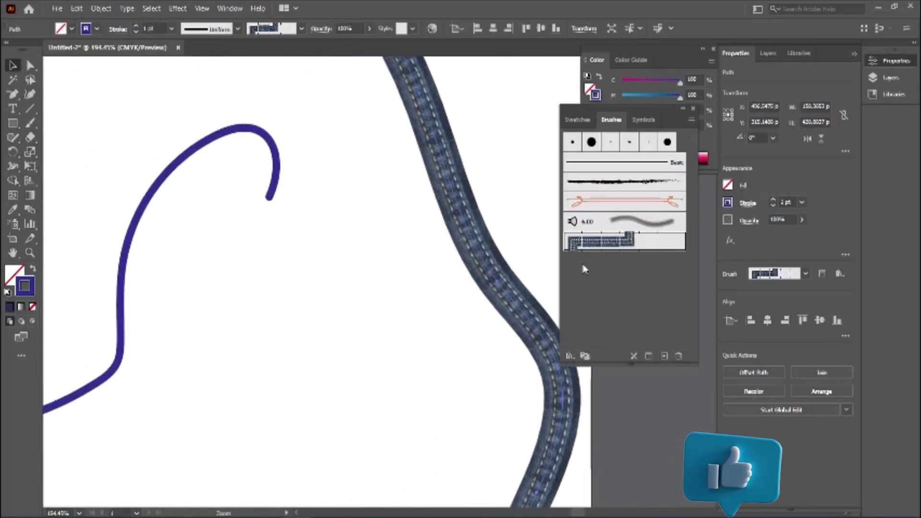
Draw a large rectangle frame beside the curve and give it the Denim Seam brush.
{"action": "scroll", "coordinate": [398, 239], "scroll_direction": "down", "scroll_amount": 3}
{"action": "scroll", "coordinate": [398, 239], "scroll_direction": "down", "scroll_amount": 3}
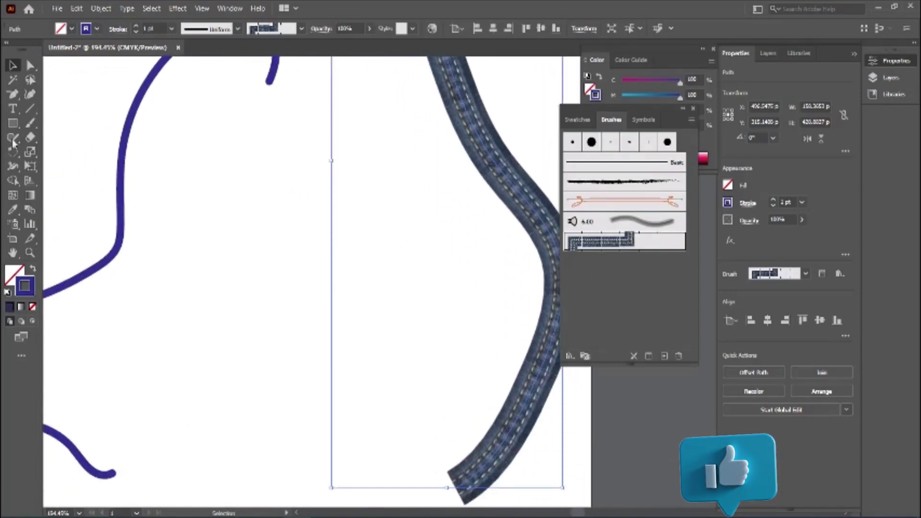
{"action": "left_click", "coordinate": [13, 122]}
{"action": "left_click_drag", "start_coordinate": [175, 167], "coordinate": [380, 434]}
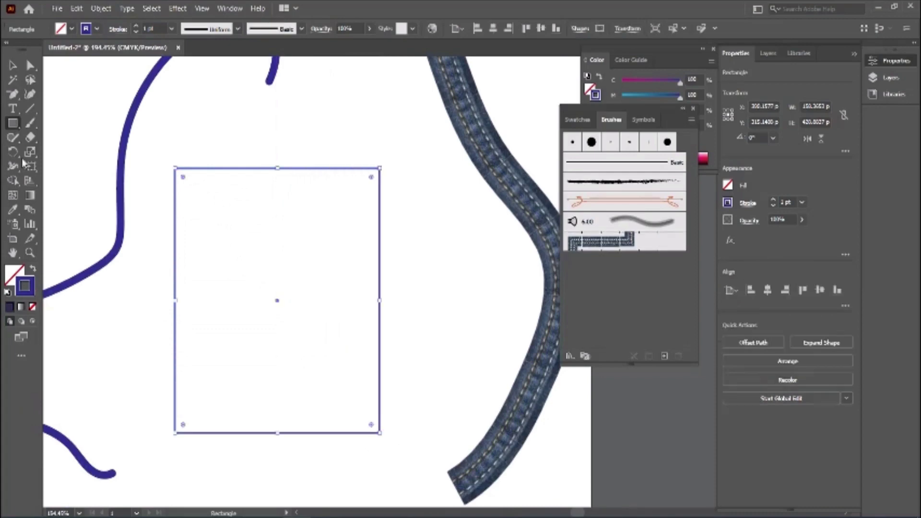
{"action": "left_click", "coordinate": [13, 65]}
{"action": "left_click", "coordinate": [601, 241]}
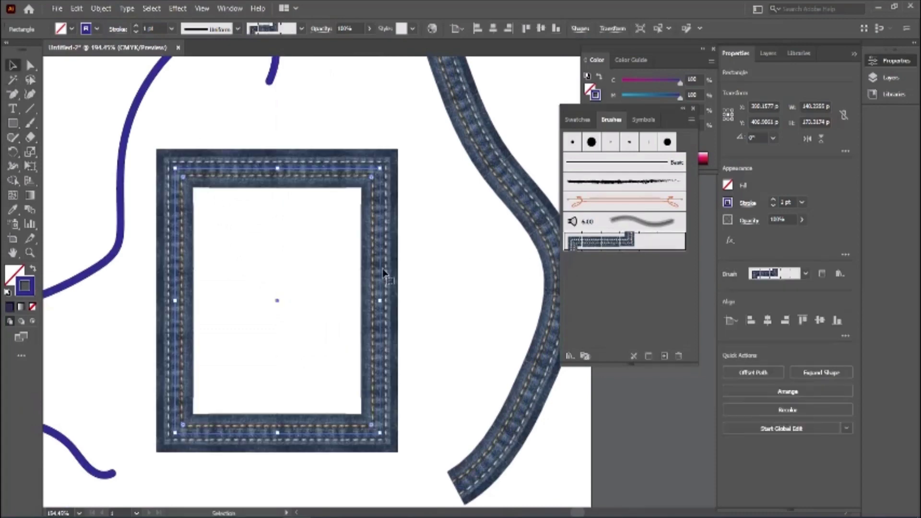
{"action": "left_click", "coordinate": [13, 138]}
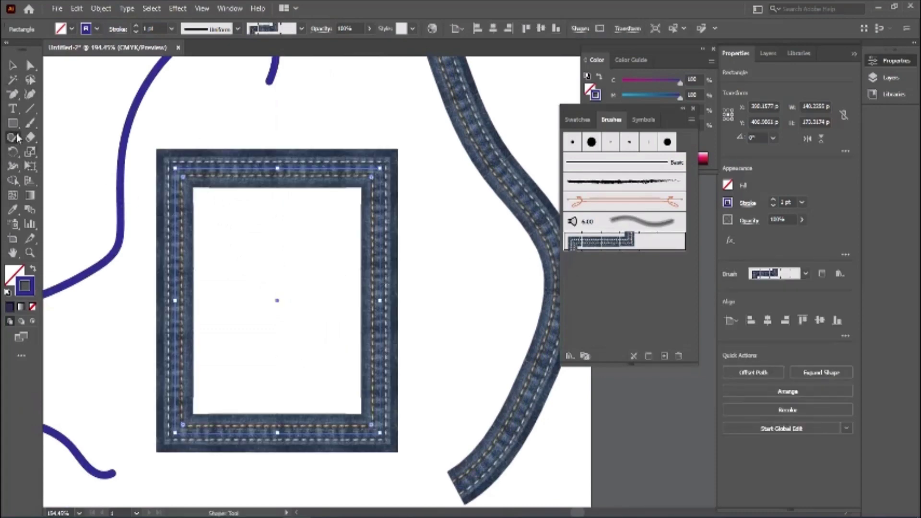
{"action": "key", "text": "ctrl+shift+a"}
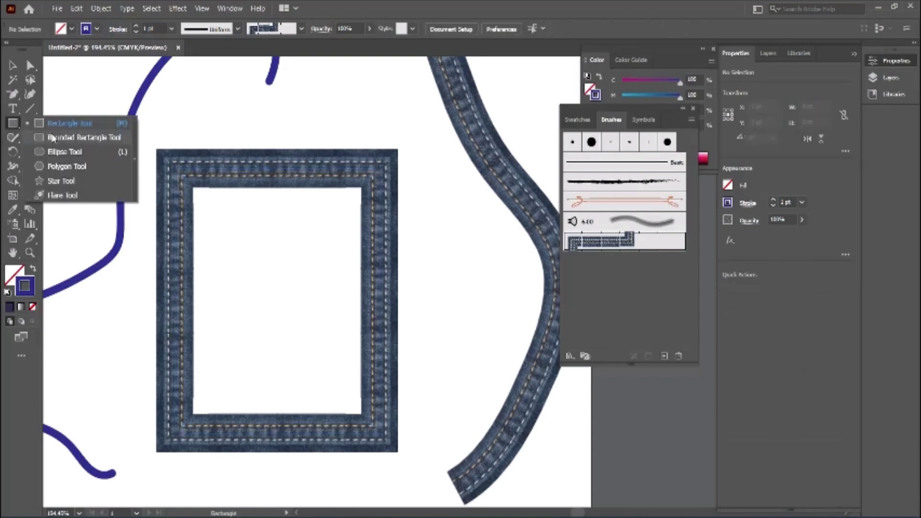
Draw a Denim Seam circle ring, reposition it, then delete all artwork.
{"action": "left_click_drag", "start_coordinate": [13, 123], "coordinate": [52, 154]}
{"action": "scroll", "coordinate": [260, 303], "scroll_direction": "down", "scroll_amount": 1}
{"action": "scroll", "coordinate": [263, 296], "scroll_direction": "down", "scroll_amount": 2}
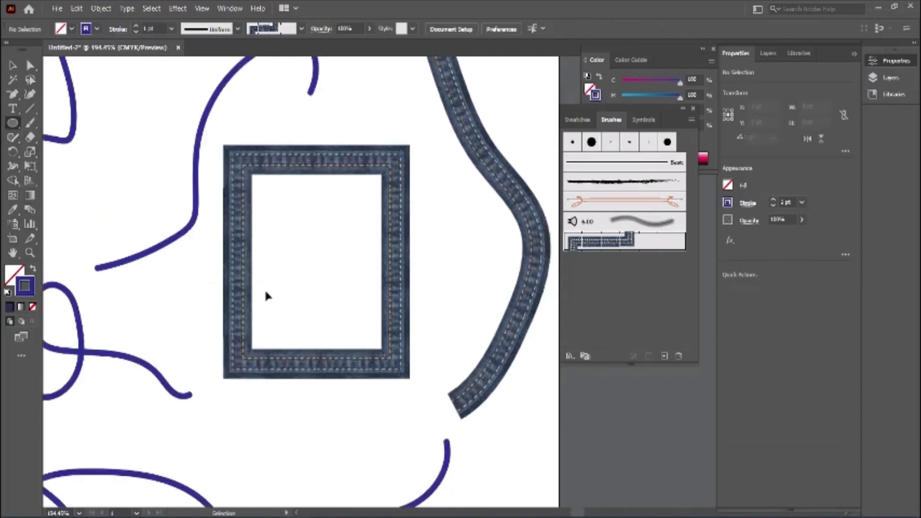
{"action": "scroll", "coordinate": [267, 294], "scroll_direction": "down", "scroll_amount": 2}
{"action": "left_click_drag", "start_coordinate": [316, 362], "coordinate": [363, 513]}
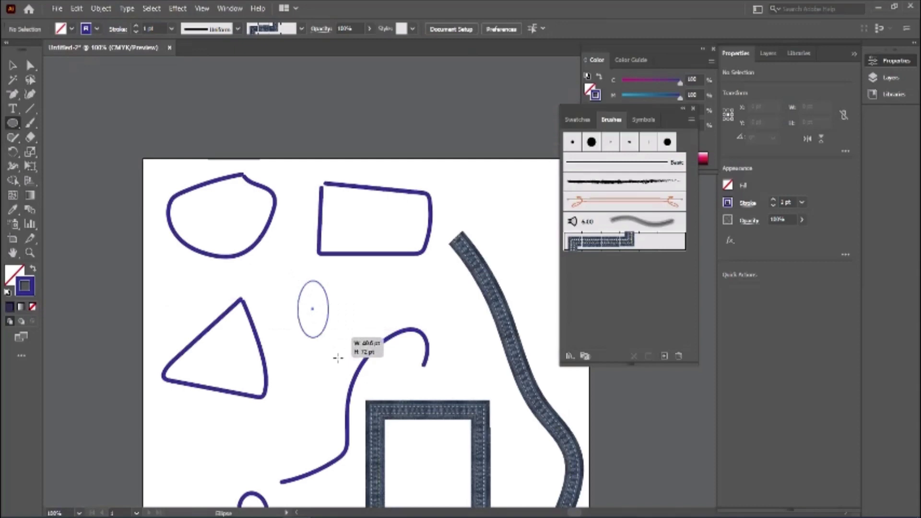
{"action": "left_click_drag", "start_coordinate": [298, 281], "coordinate": [367, 376]}
{"action": "left_click", "coordinate": [591, 242]}
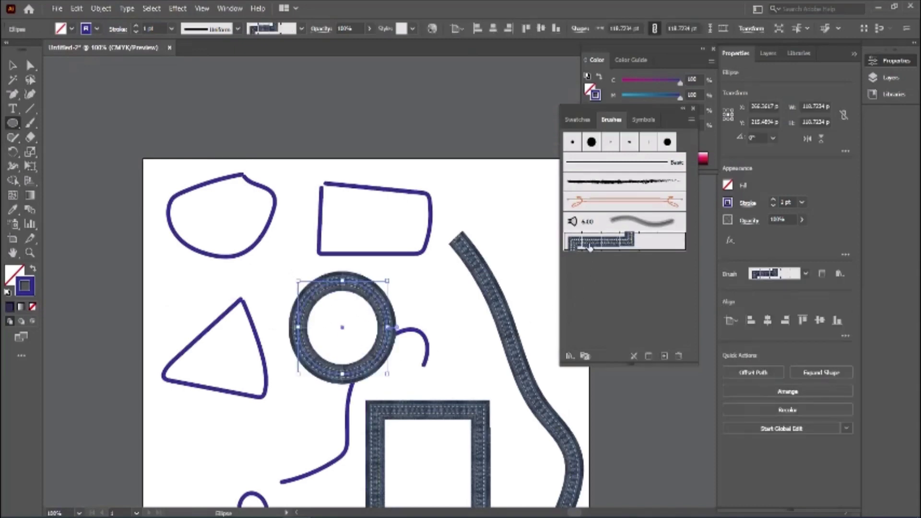
{"action": "key", "text": "v"}
{"action": "mouse_move", "coordinate": [311, 304]}
{"action": "left_mouse_down"}
{"action": "mouse_move", "coordinate": [287, 286]}
{"action": "mouse_move", "coordinate": [281, 296]}
{"action": "left_mouse_up"}
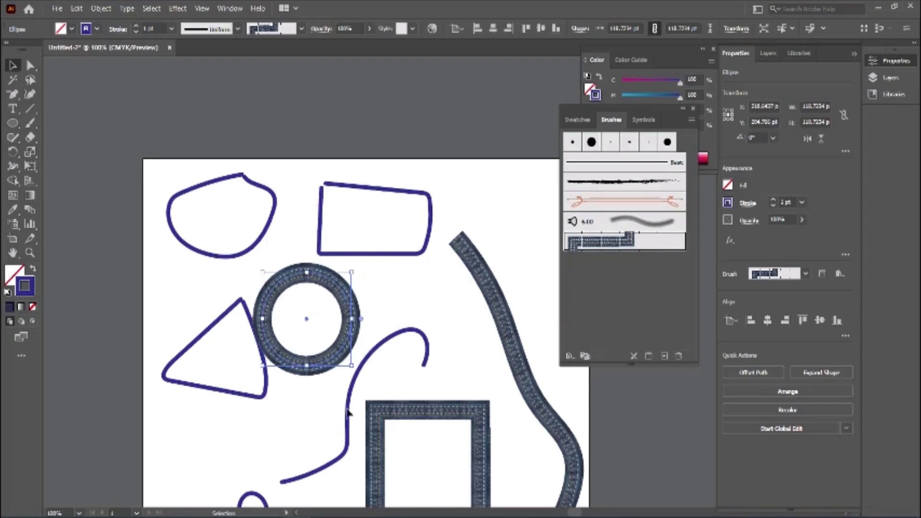
{"action": "left_click_drag", "start_coordinate": [350, 414], "coordinate": [280, 226]}
{"action": "key", "text": "ctrl+a"}
{"action": "key", "text": "Delete"}
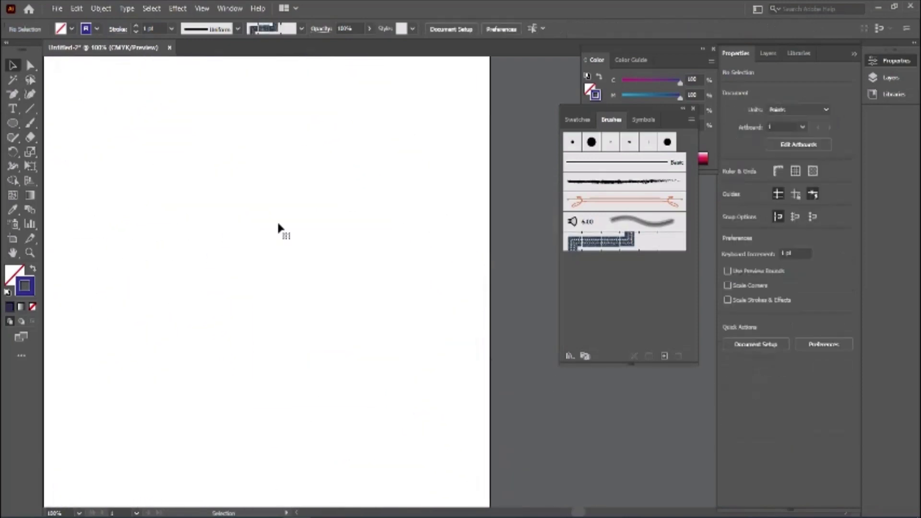
Draw an outlined square, an upright ellipse below it and a hexagon at the top.
{"action": "mouse_move", "coordinate": [13, 123]}
{"action": "left_mouse_down"}
{"action": "mouse_move", "coordinate": [48, 121]}
{"action": "mouse_move", "coordinate": [140, 191]}
{"action": "left_mouse_up"}
{"action": "left_click_drag", "start_coordinate": [13, 122], "coordinate": [48, 146]}
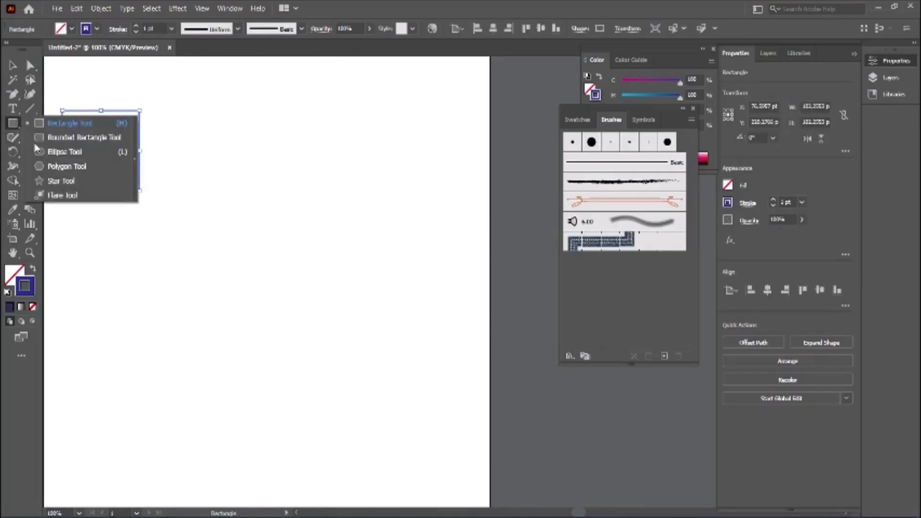
{"action": "left_click_drag", "start_coordinate": [106, 234], "coordinate": [192, 372]}
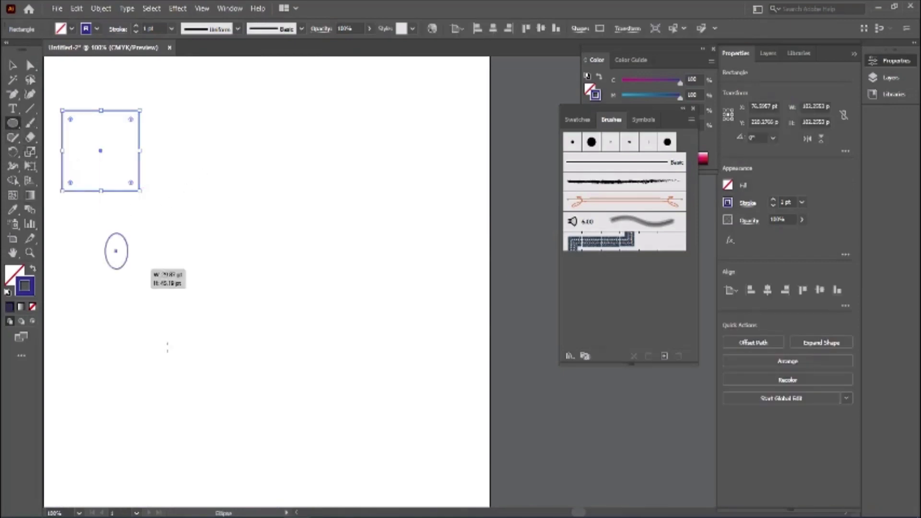
{"action": "left_click", "coordinate": [13, 123]}
{"action": "left_click_drag", "start_coordinate": [13, 123], "coordinate": [66, 166]}
{"action": "left_click_drag", "start_coordinate": [268, 115], "coordinate": [309, 168]}
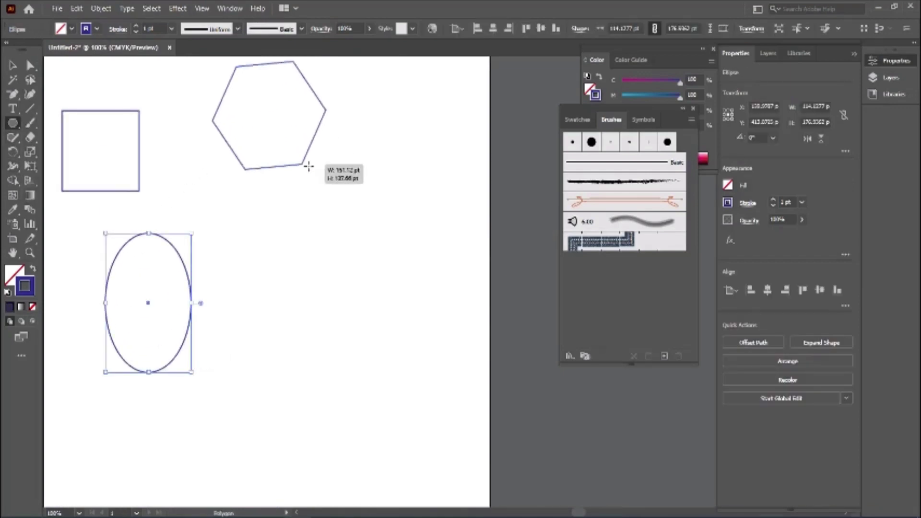
Paint a wavy Denim Seam stroke right of the ellipse and a second one below it.
{"action": "left_click", "coordinate": [30, 123]}
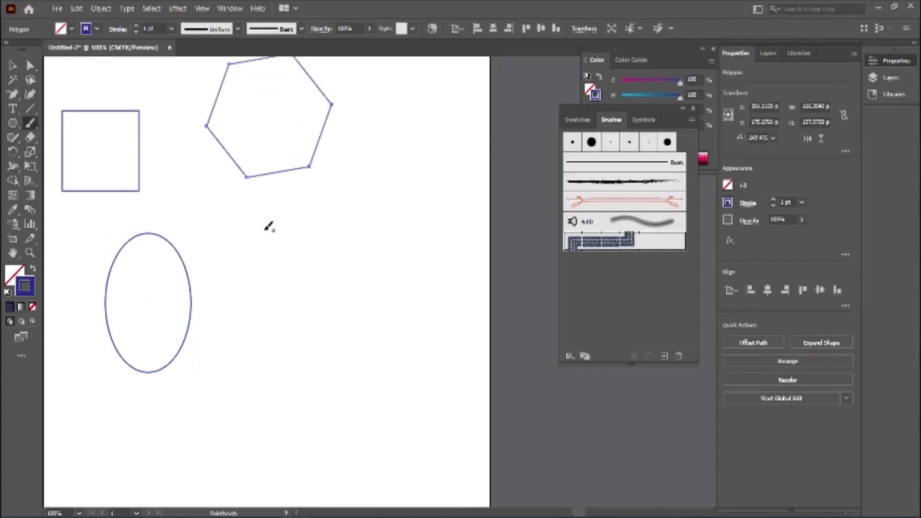
{"action": "left_click_drag", "start_coordinate": [394, 252], "coordinate": [449, 247]}
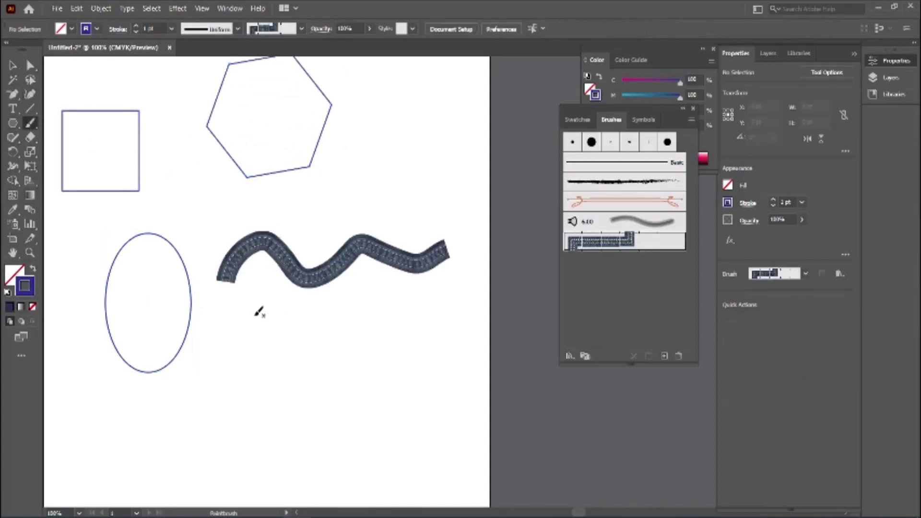
{"action": "left_click_drag", "start_coordinate": [453, 370], "coordinate": [469, 376]}
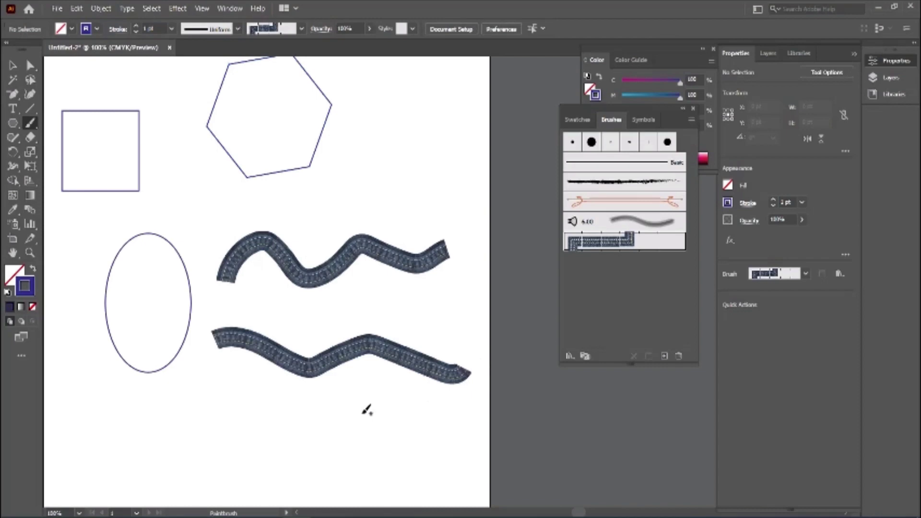
Add 'BRUSHES' text below the ellipse, scale it up, move it lower right, then deselect.
{"action": "key", "text": "t"}
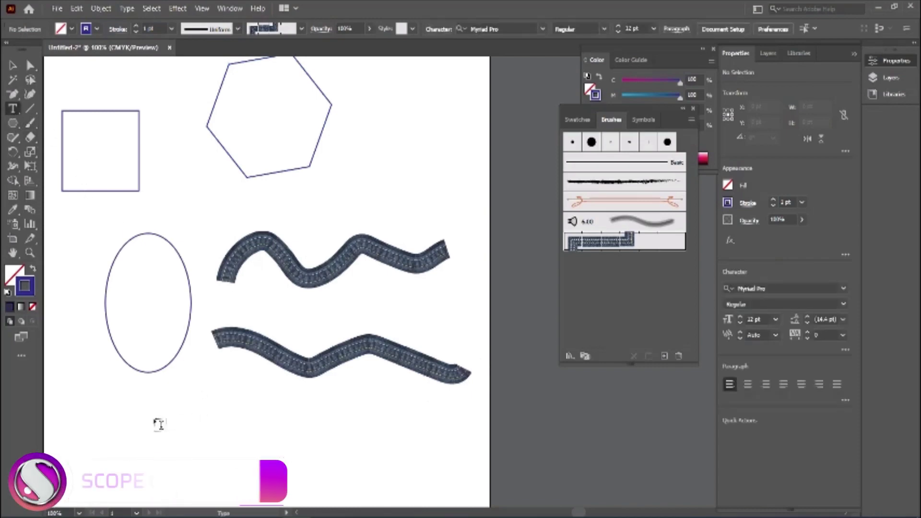
{"action": "left_click", "coordinate": [159, 424]}
{"action": "type", "text": "BRUSH"}
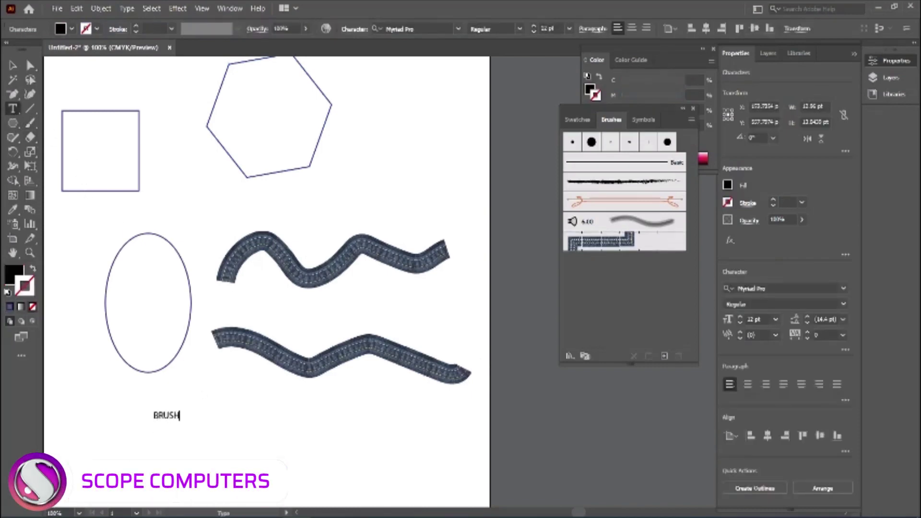
{"action": "type", "text": "ESH"}
{"action": "left_click", "coordinate": [13, 64]}
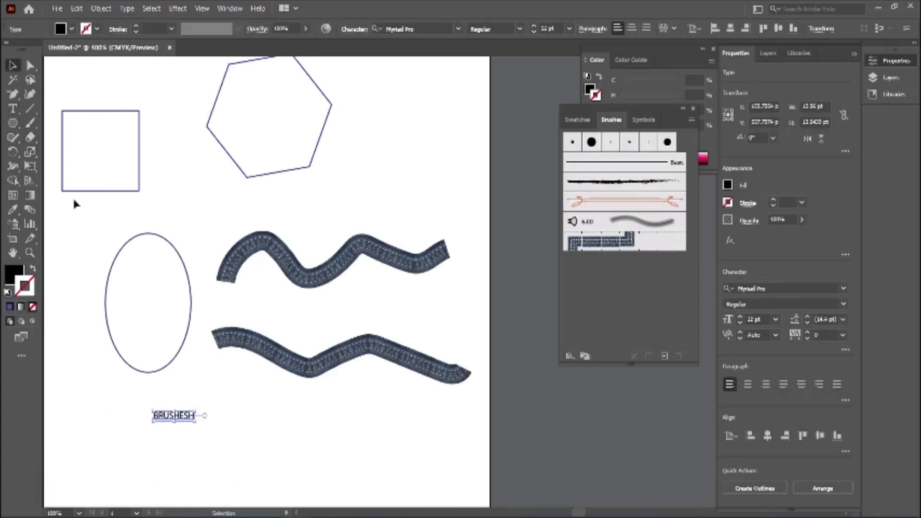
{"action": "left_click_drag", "start_coordinate": [197, 410], "coordinate": [319, 379]}
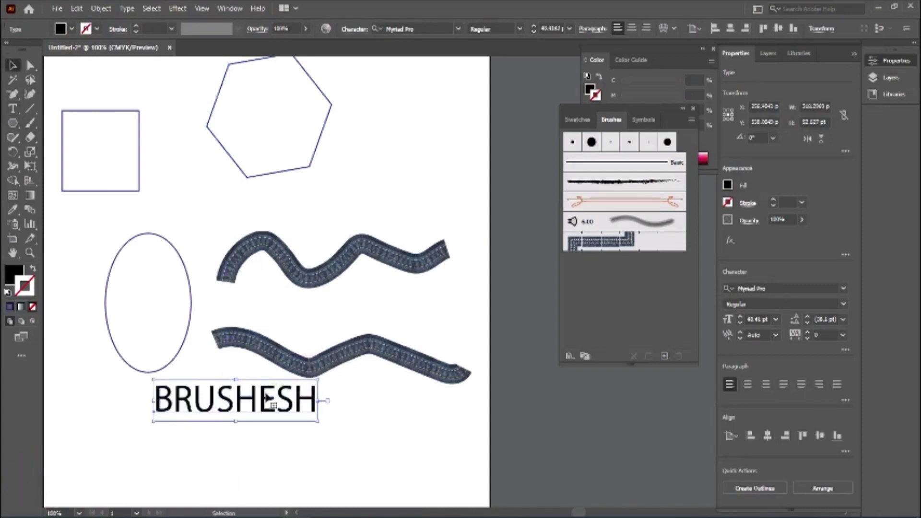
{"action": "left_click_drag", "start_coordinate": [266, 398], "coordinate": [315, 449]}
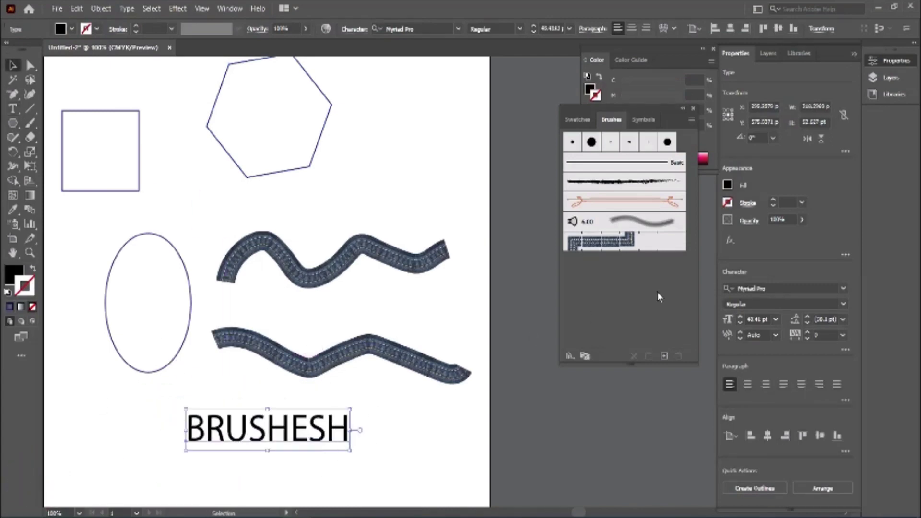
{"action": "left_click", "coordinate": [415, 263]}
{"action": "left_click", "coordinate": [278, 135]}
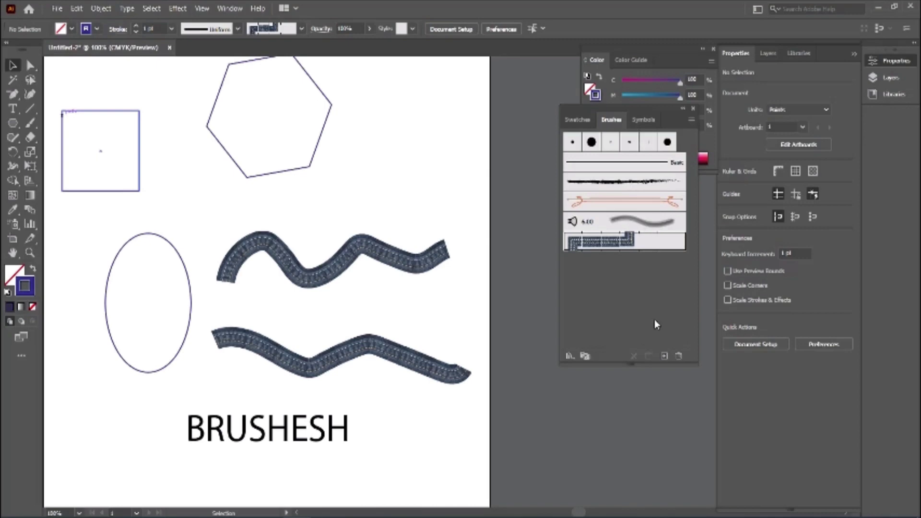
{"action": "left_click_drag", "start_coordinate": [610, 363], "coordinate": [611, 423]}
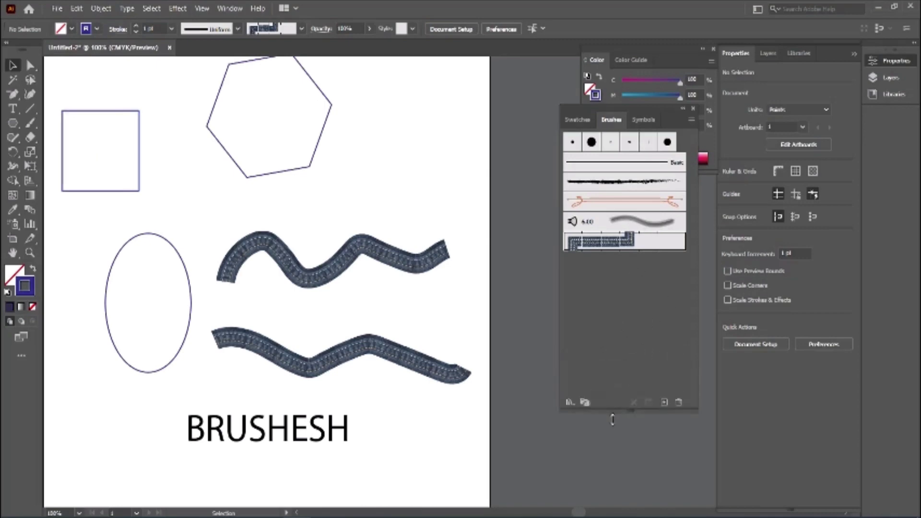
Open the Arrows_Special brush library, enlarge it beside the Brushes panel, and select the ellipse.
{"action": "left_click", "coordinate": [691, 122]}
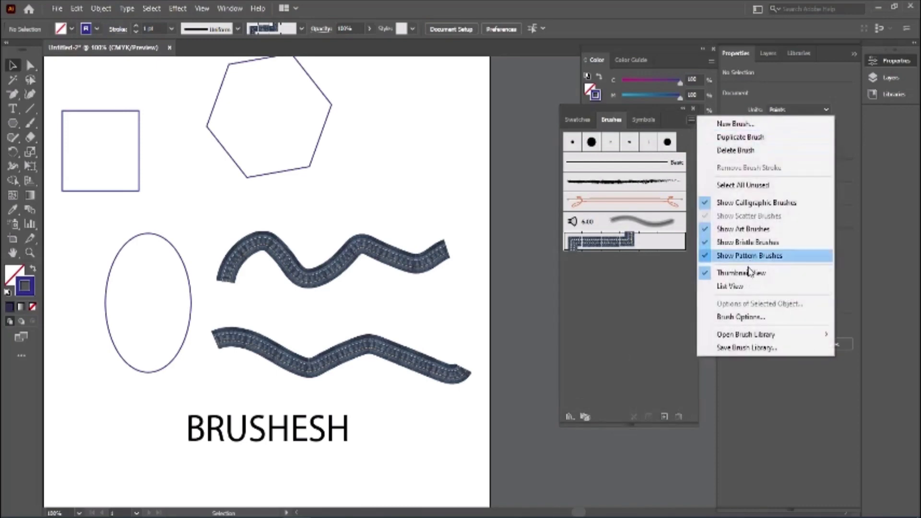
{"action": "mouse_move", "coordinate": [764, 335]}
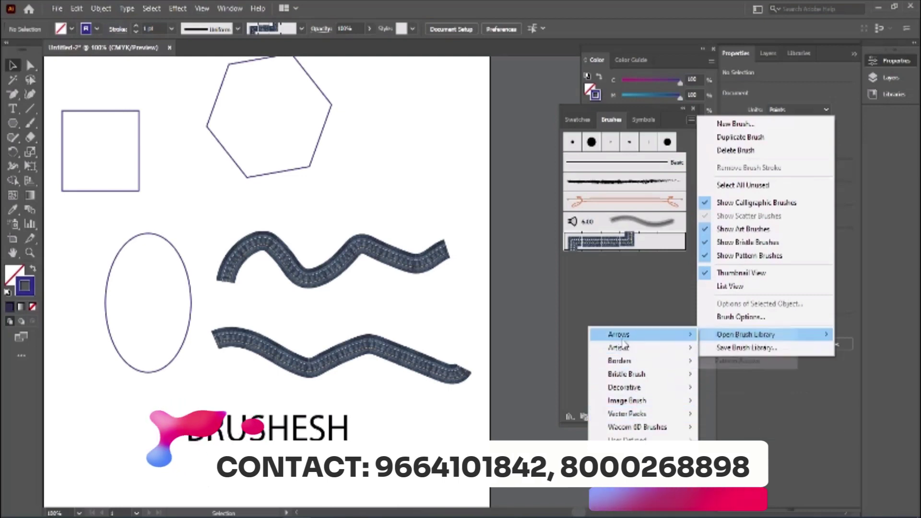
{"action": "mouse_move", "coordinate": [639, 335]}
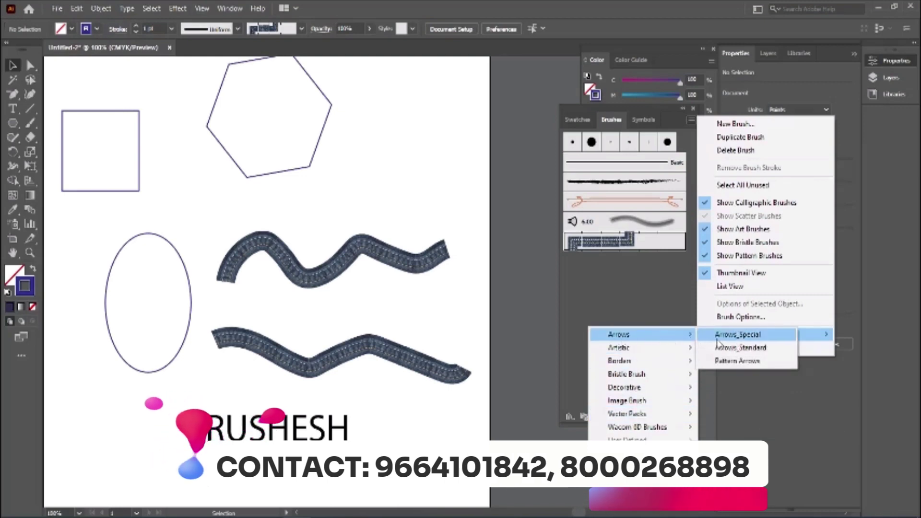
{"action": "left_click", "coordinate": [719, 335]}
{"action": "left_click_drag", "start_coordinate": [451, 320], "coordinate": [450, 479]}
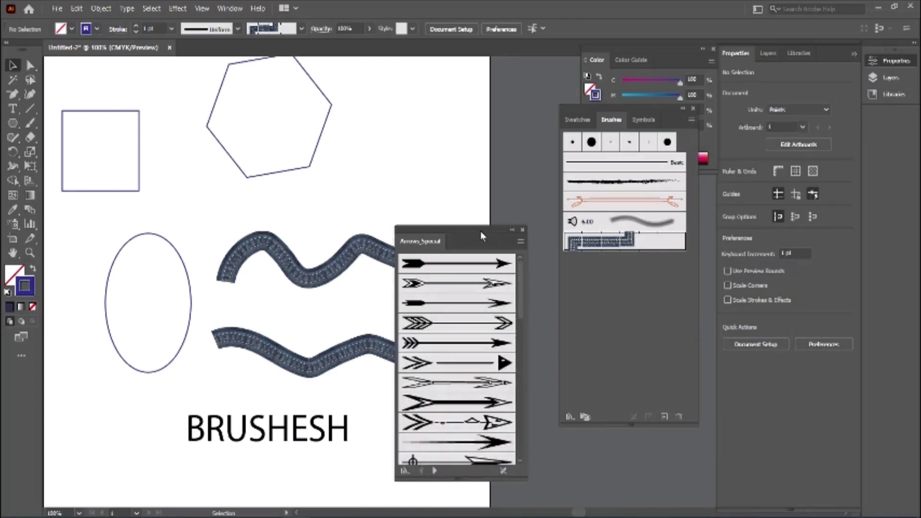
{"action": "left_click_drag", "start_coordinate": [481, 231], "coordinate": [511, 53]}
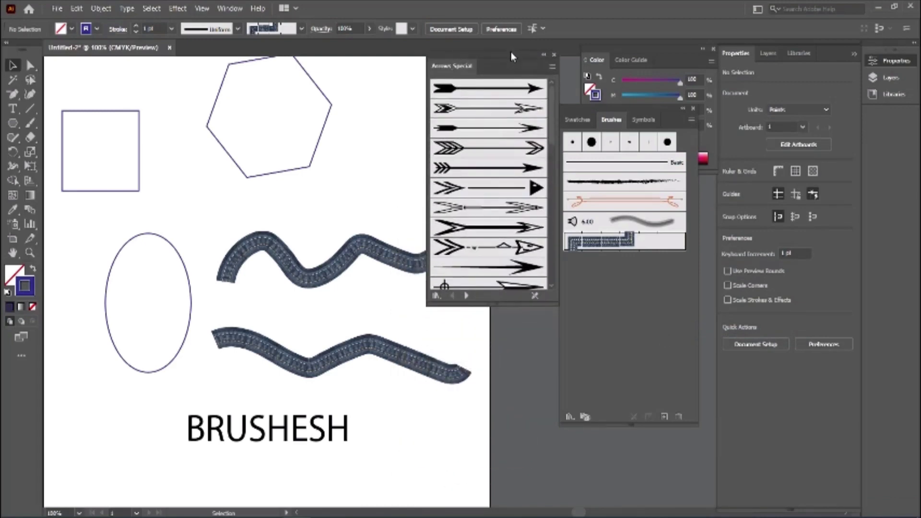
{"action": "left_click_drag", "start_coordinate": [497, 314], "coordinate": [498, 487]}
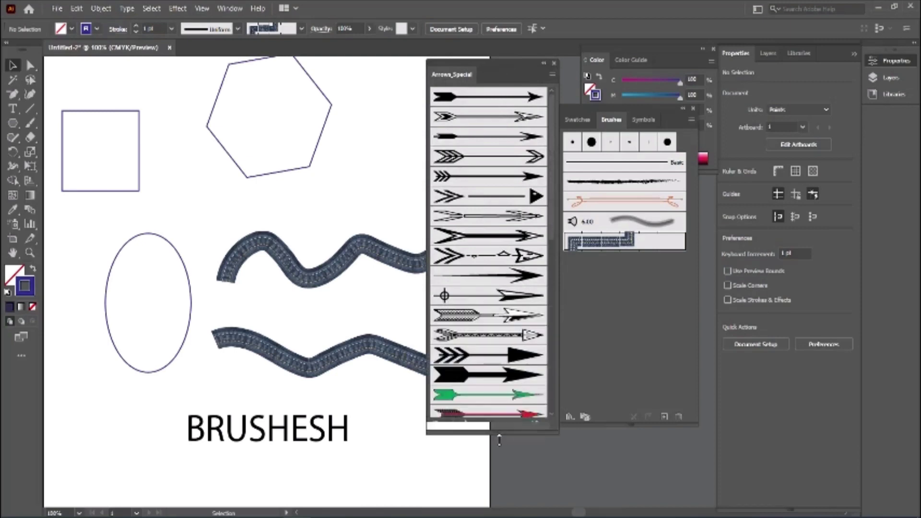
{"action": "scroll", "coordinate": [467, 231], "scroll_direction": "down", "scroll_amount": 3}
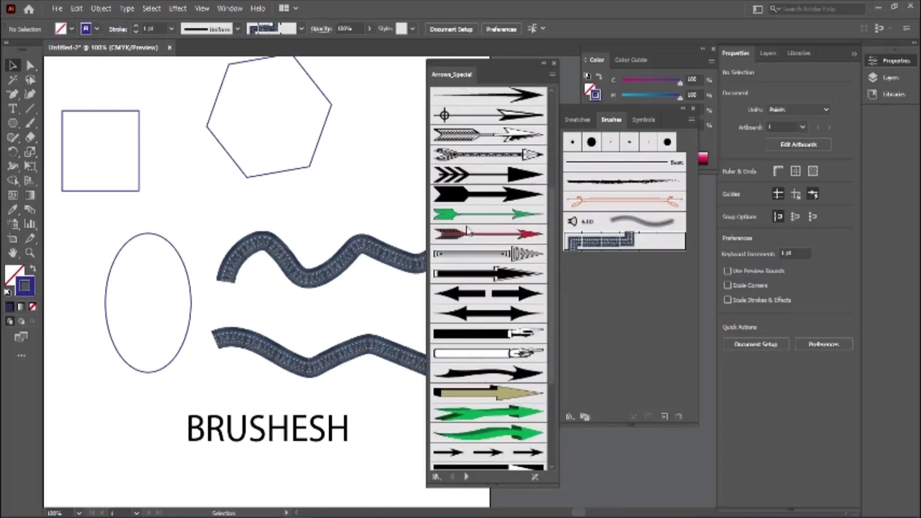
{"action": "scroll", "coordinate": [468, 231], "scroll_direction": "down", "scroll_amount": 3}
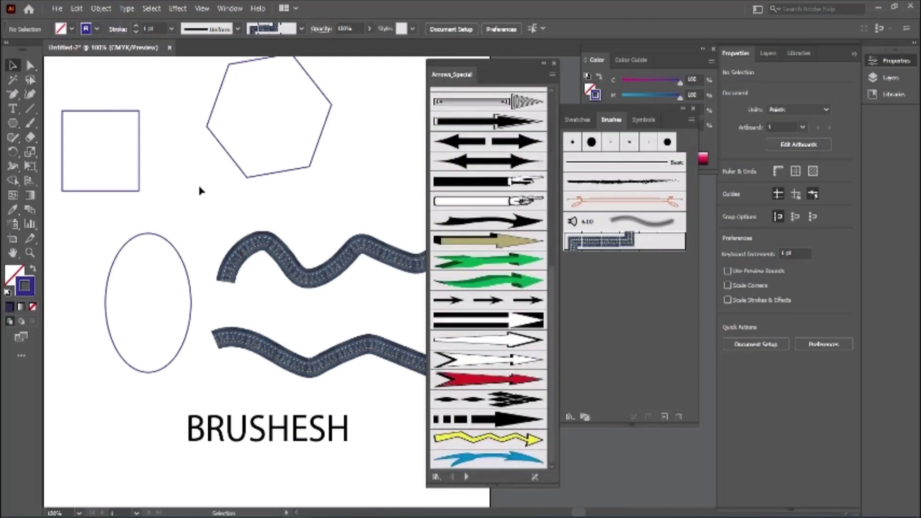
{"action": "left_click", "coordinate": [164, 242]}
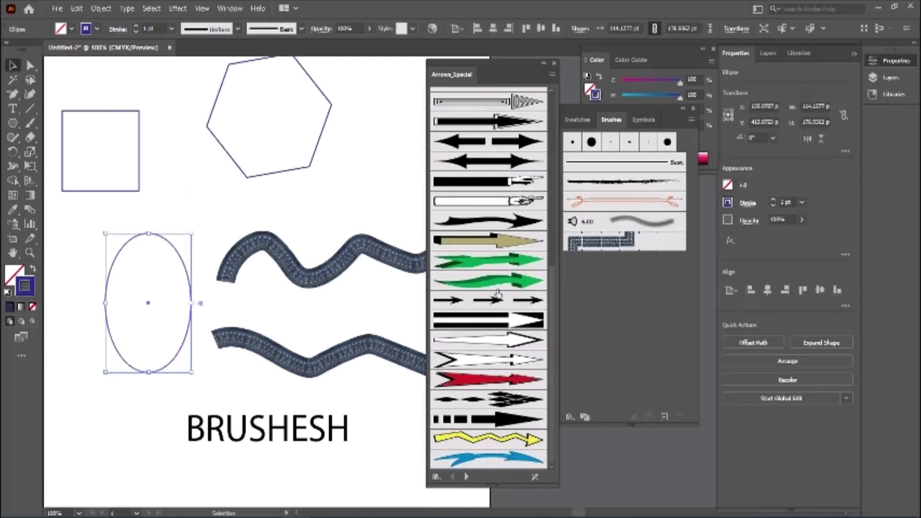
Try several arrow brushes on the ellipse, settle on feathered Arrow 2.12, and close the library.
{"action": "left_click", "coordinate": [494, 186]}
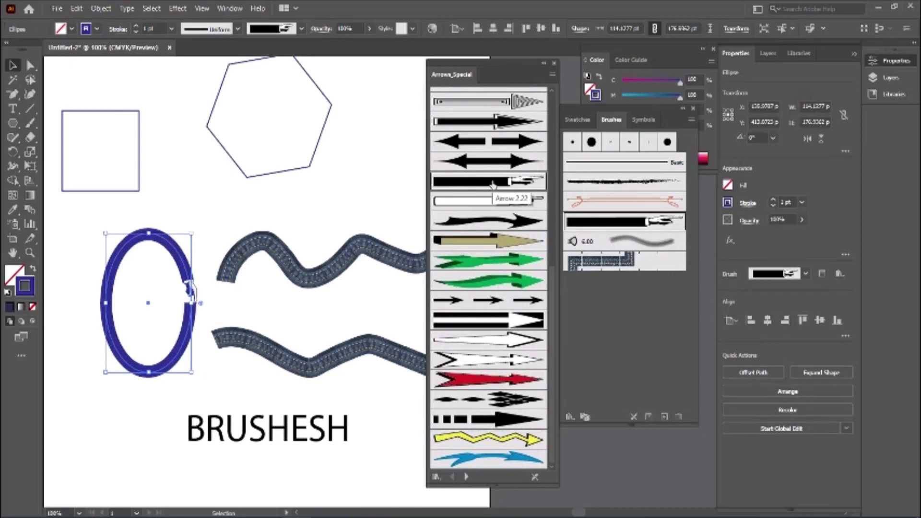
{"action": "left_click", "coordinate": [490, 224]}
{"action": "left_click", "coordinate": [480, 268]}
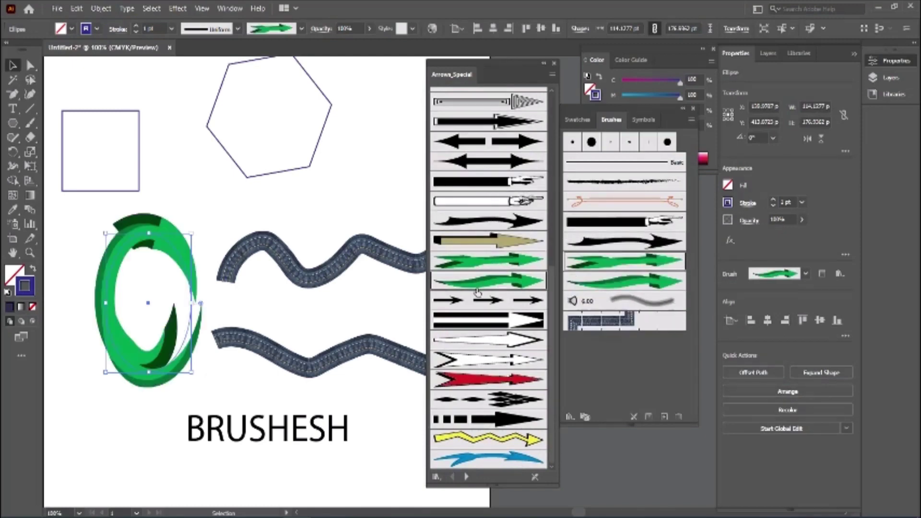
{"action": "left_click", "coordinate": [478, 324]}
{"action": "left_click", "coordinate": [482, 394]}
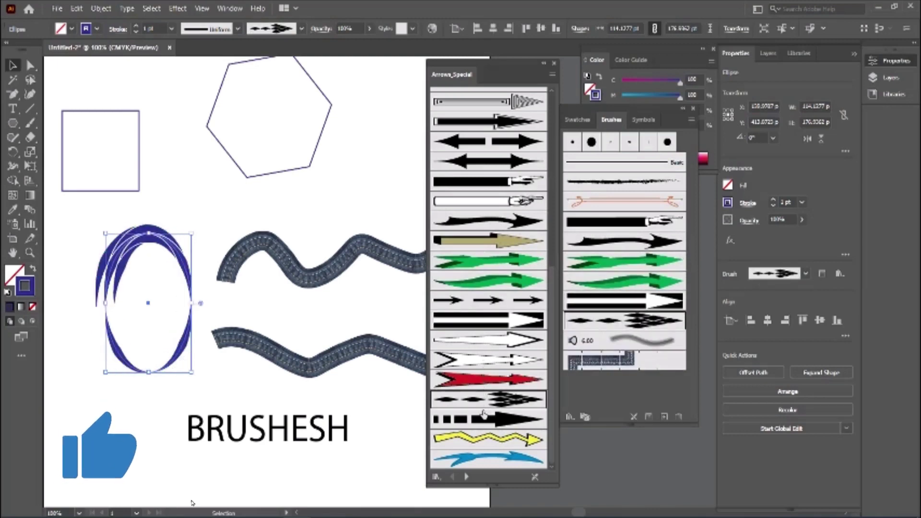
{"action": "left_click", "coordinate": [484, 419]}
{"action": "left_click", "coordinate": [487, 444]}
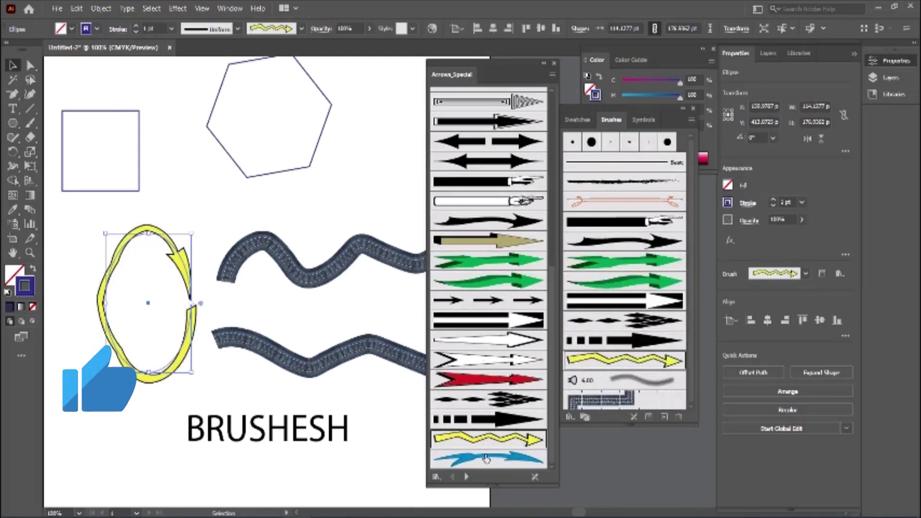
{"action": "left_click", "coordinate": [487, 458]}
{"action": "scroll", "coordinate": [484, 154], "scroll_direction": "up", "scroll_amount": 5}
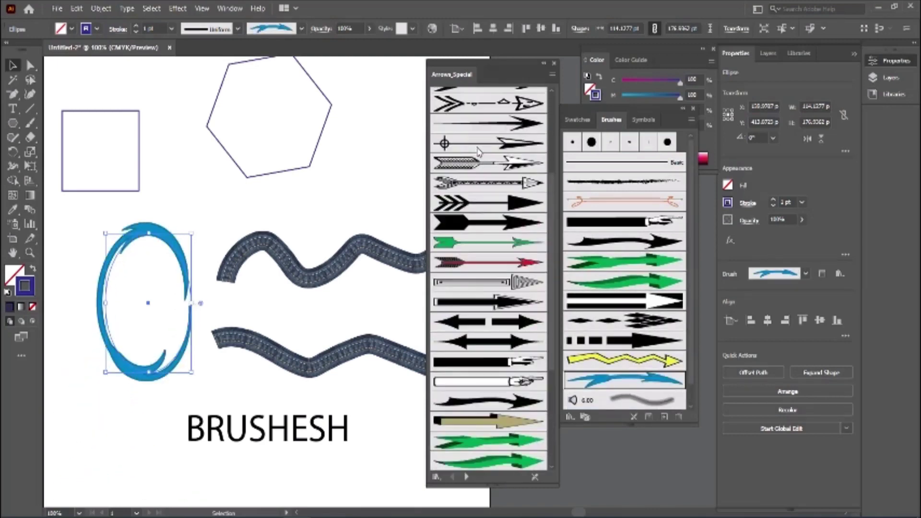
{"action": "left_click", "coordinate": [475, 165]}
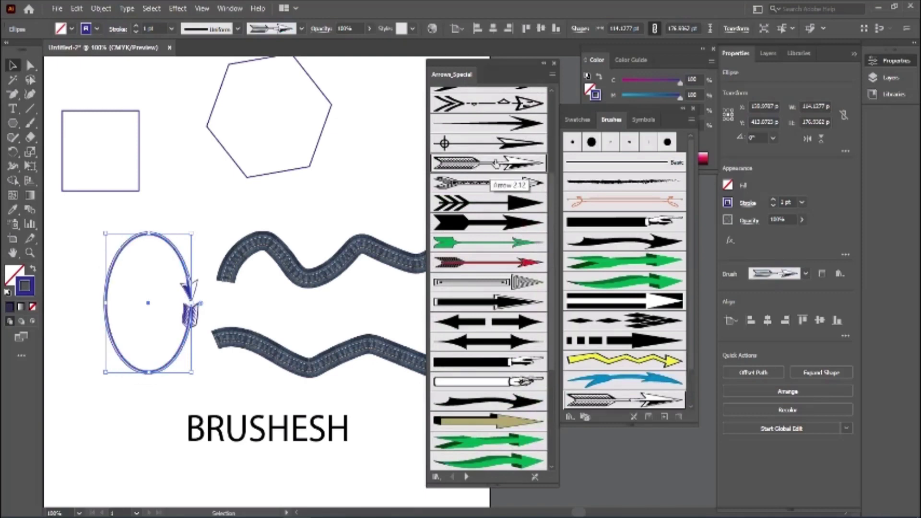
{"action": "left_click", "coordinate": [554, 63]}
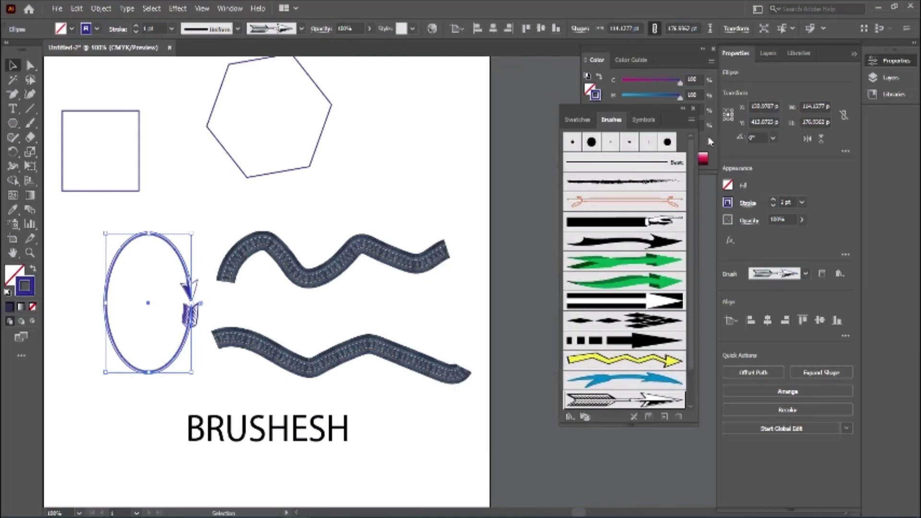
Open and enlarge the Artistic_Calligraphic brush library to preview it, then close it.
{"action": "left_click", "coordinate": [692, 121]}
{"action": "mouse_move", "coordinate": [745, 335]}
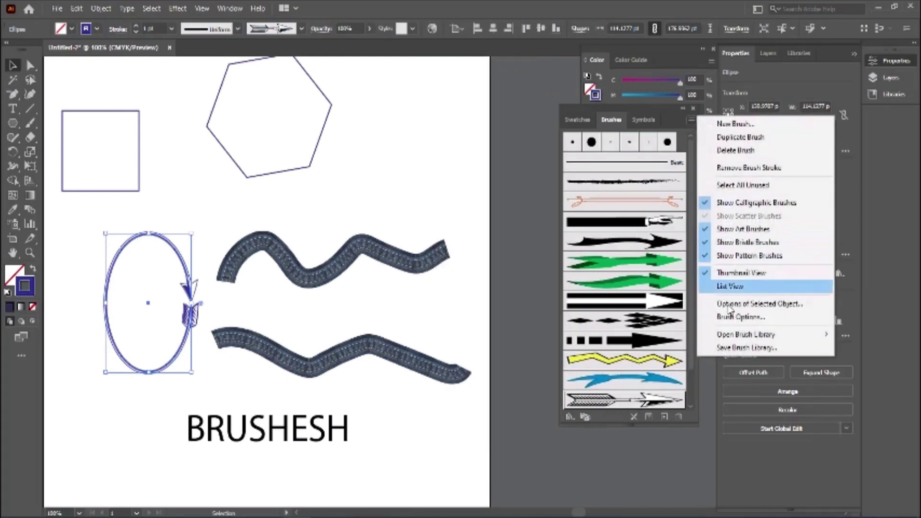
{"action": "mouse_move", "coordinate": [619, 347]}
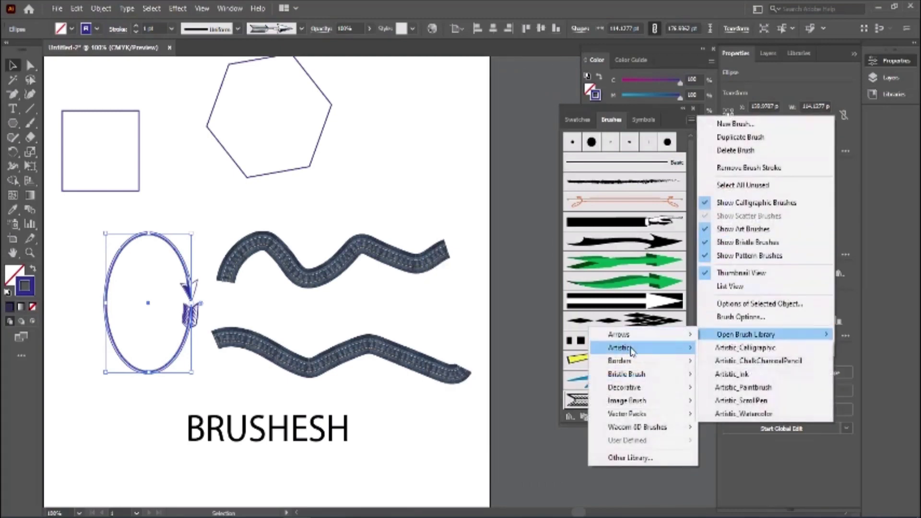
{"action": "left_click", "coordinate": [728, 349]}
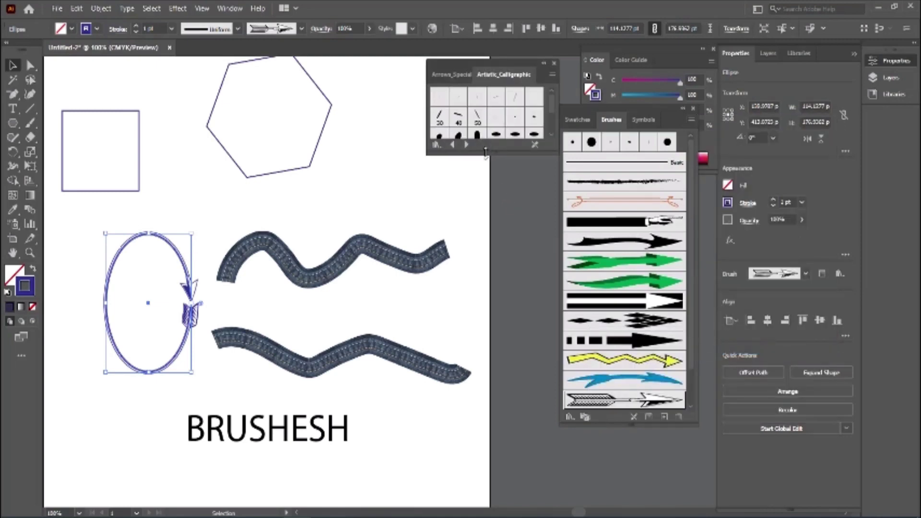
{"action": "left_click_drag", "start_coordinate": [486, 154], "coordinate": [485, 303]}
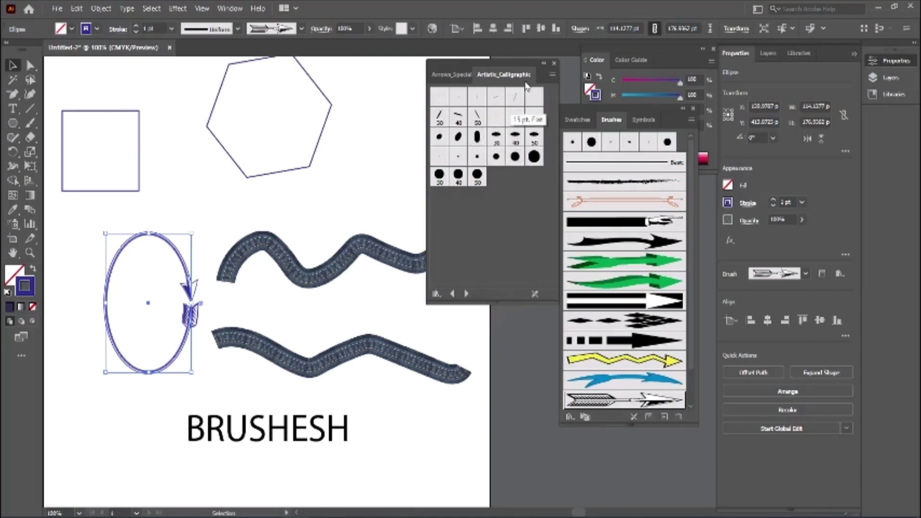
{"action": "left_click", "coordinate": [554, 63]}
{"action": "left_click", "coordinate": [691, 119]}
{"action": "mouse_move", "coordinate": [745, 335]}
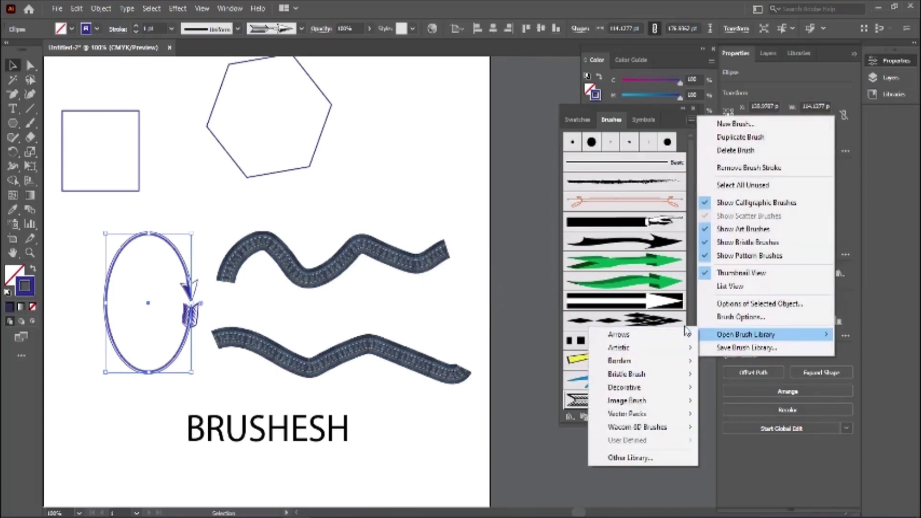
{"action": "mouse_move", "coordinate": [628, 413]}
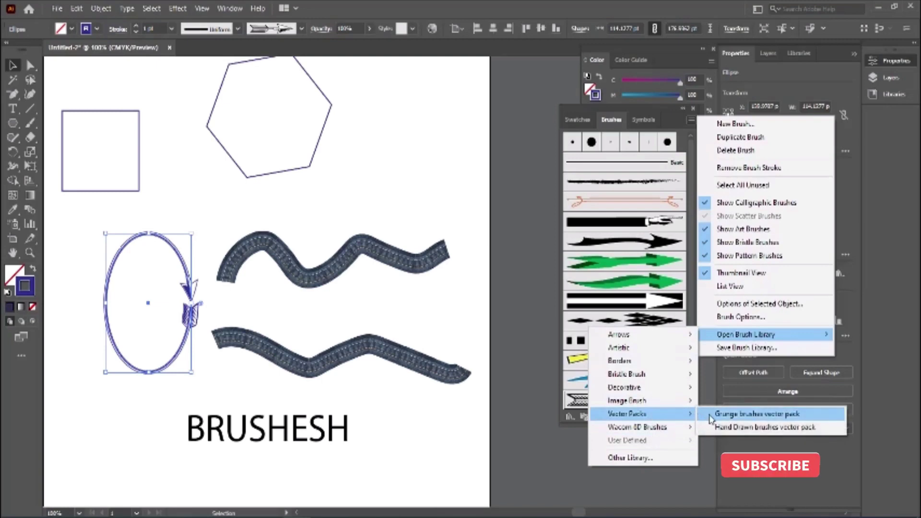
Open the Grunge vector-pack library and try several grunge brushes on the hexagon.
{"action": "left_click", "coordinate": [706, 414]}
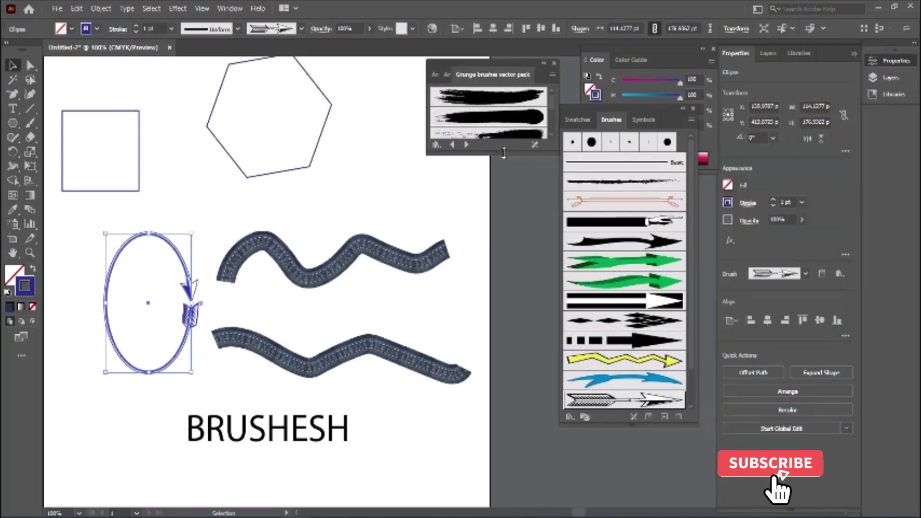
{"action": "left_click_drag", "start_coordinate": [524, 155], "coordinate": [523, 344]}
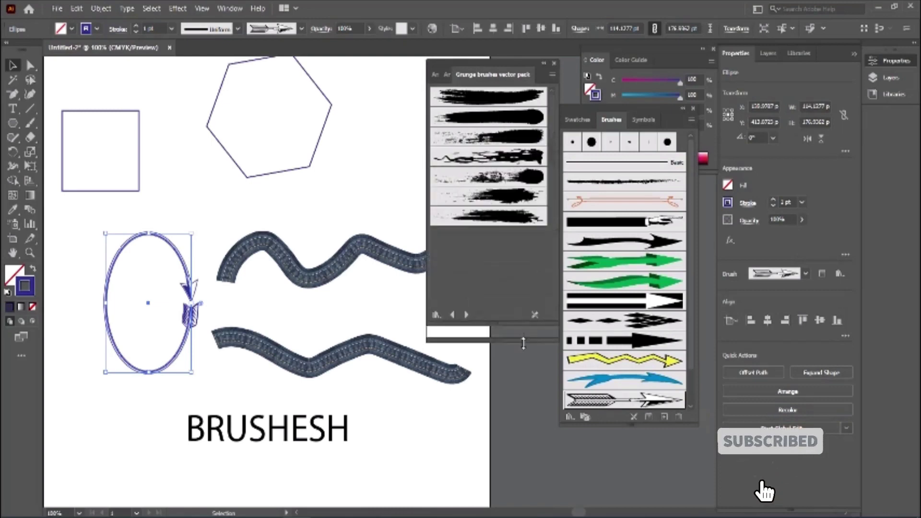
{"action": "left_click", "coordinate": [298, 169]}
{"action": "left_click", "coordinate": [491, 196]}
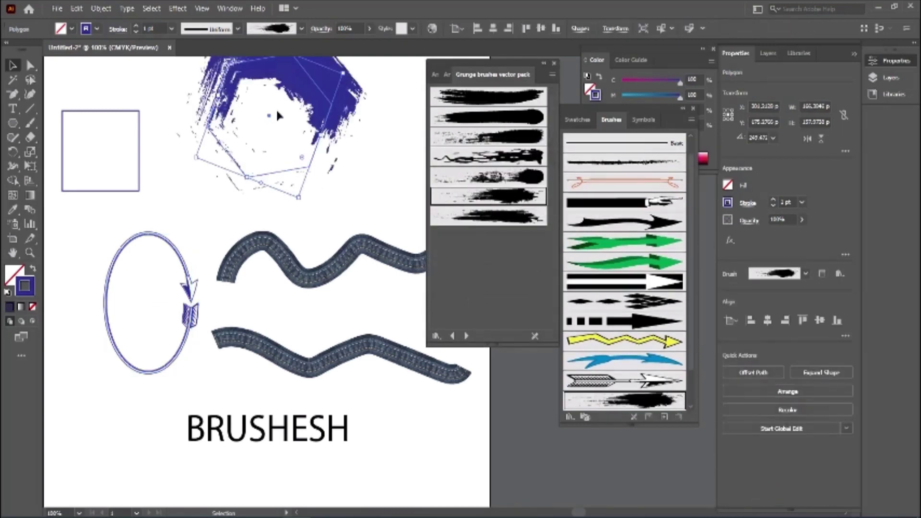
{"action": "mouse_move", "coordinate": [342, 112]}
{"action": "left_mouse_down"}
{"action": "mouse_move", "coordinate": [350, 180]}
{"action": "mouse_move", "coordinate": [302, 136]}
{"action": "left_mouse_up"}
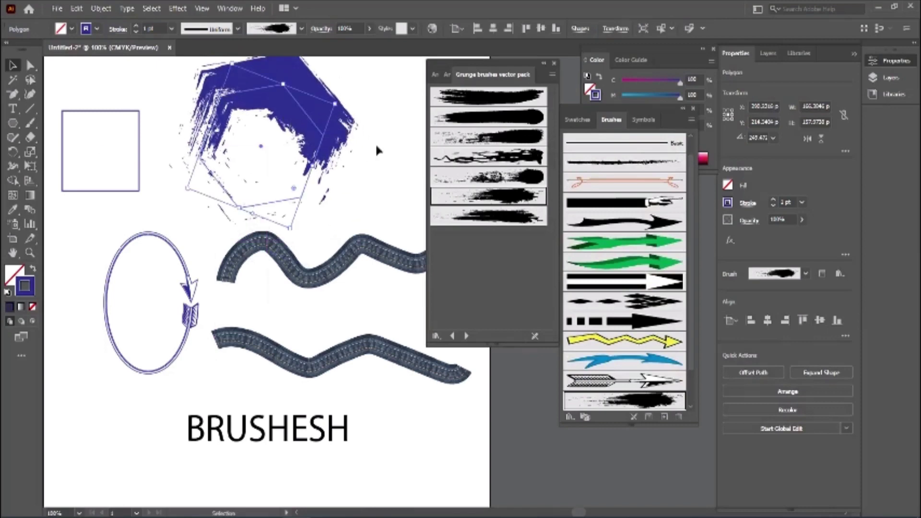
{"action": "left_click", "coordinate": [396, 187]}
{"action": "left_click", "coordinate": [286, 100]}
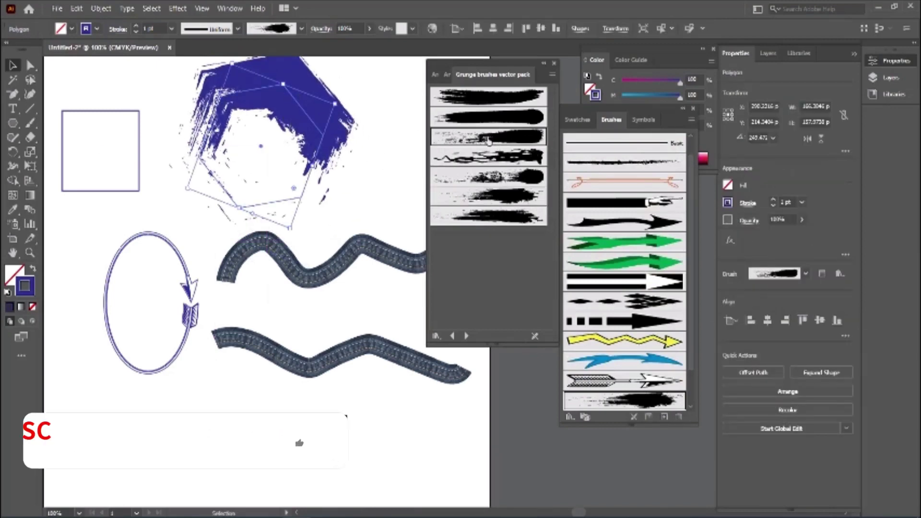
{"action": "left_click", "coordinate": [458, 117]}
{"action": "left_click", "coordinate": [458, 117]}
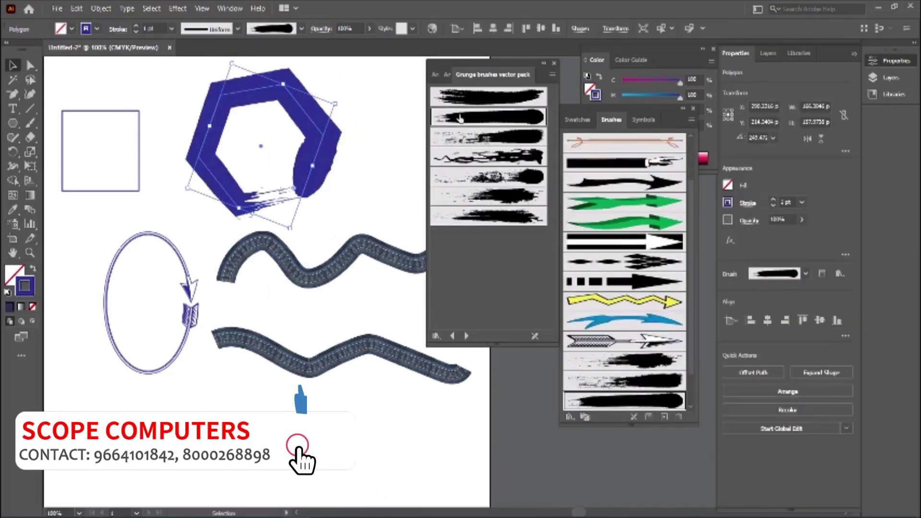
{"action": "left_click", "coordinate": [454, 99]}
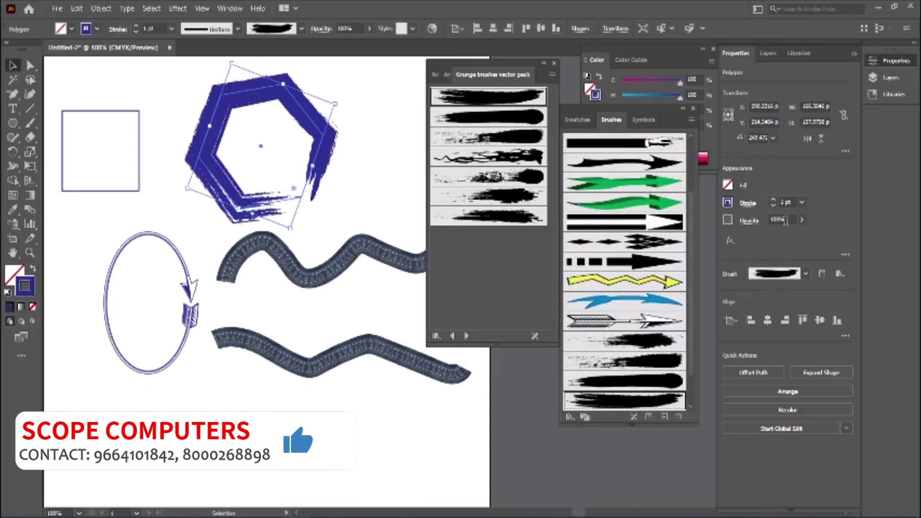
Set the hexagon's grunge brush stroke weight to 0.5 pt.
{"action": "left_click", "coordinate": [773, 205]}
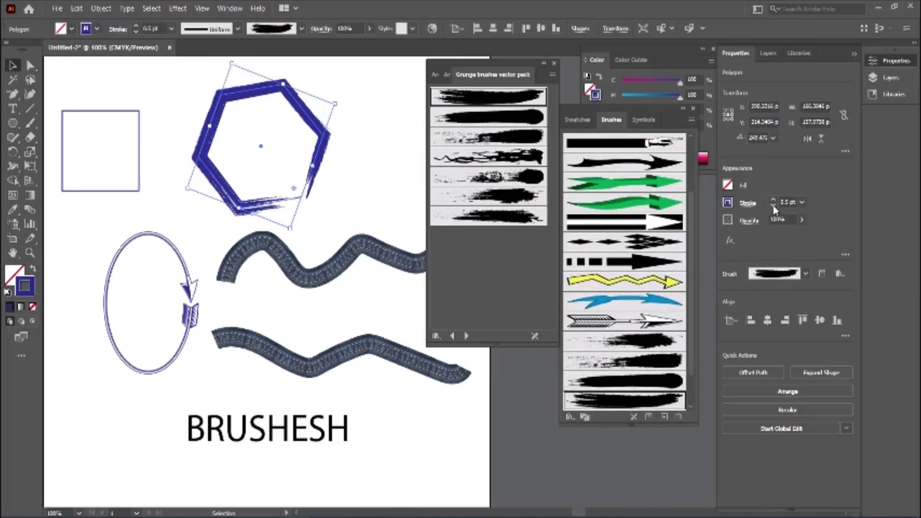
{"action": "left_click", "coordinate": [773, 205]}
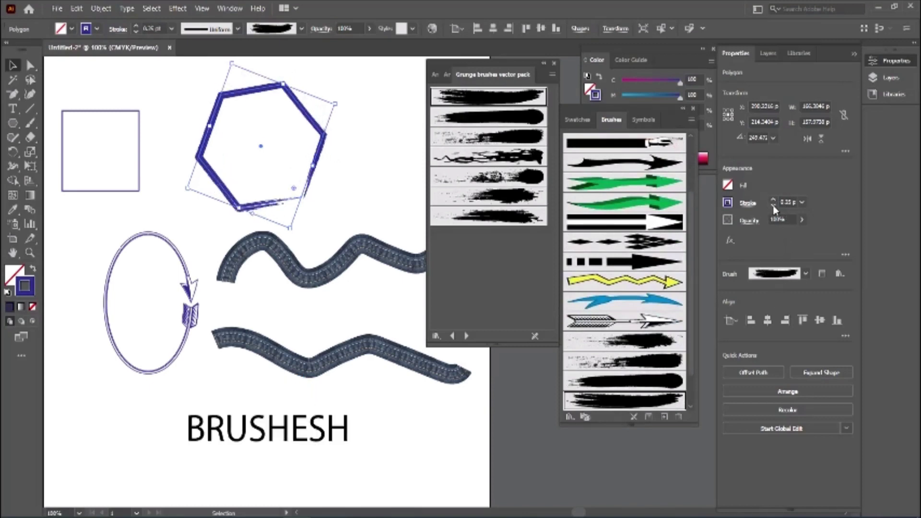
{"action": "left_click", "coordinate": [772, 201]}
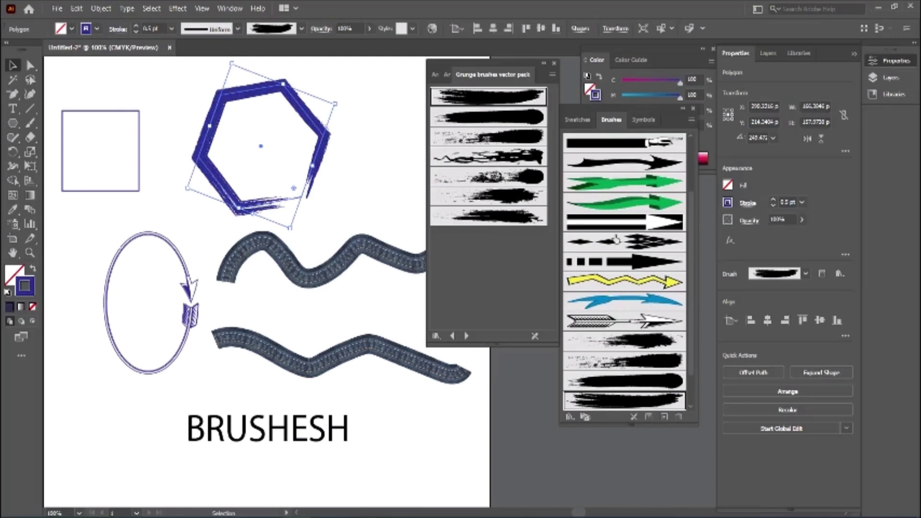
{"action": "left_click", "coordinate": [692, 121]}
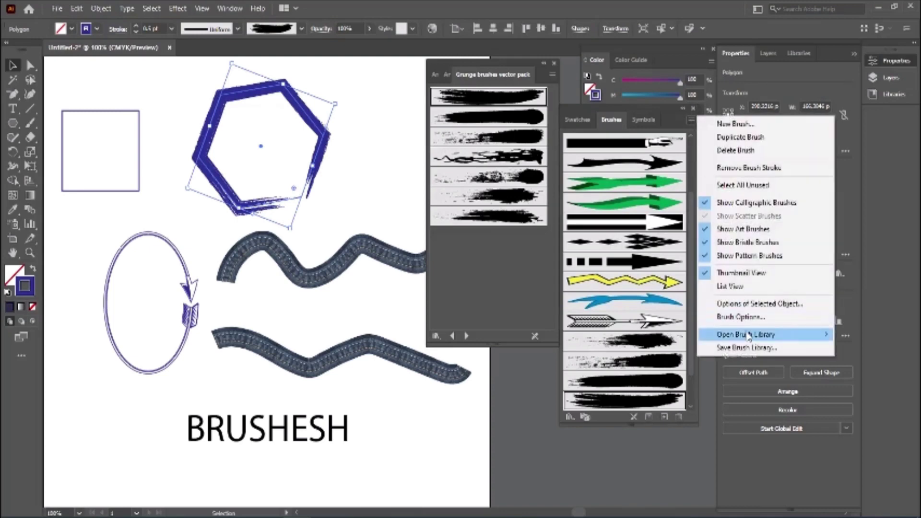
{"action": "mouse_move", "coordinate": [627, 413]}
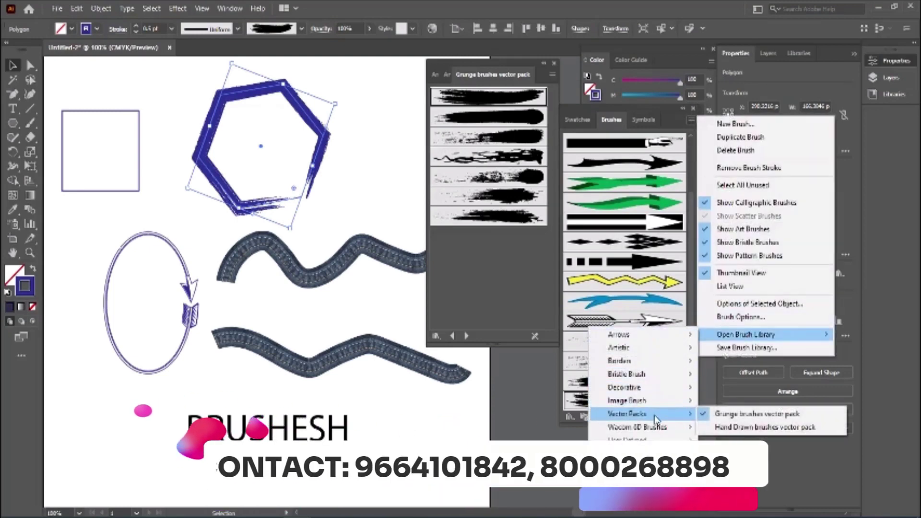
Load the Hand Drawn brushes vector pack and try its brushes on the hexagon, ending on the first.
{"action": "left_click", "coordinate": [757, 428]}
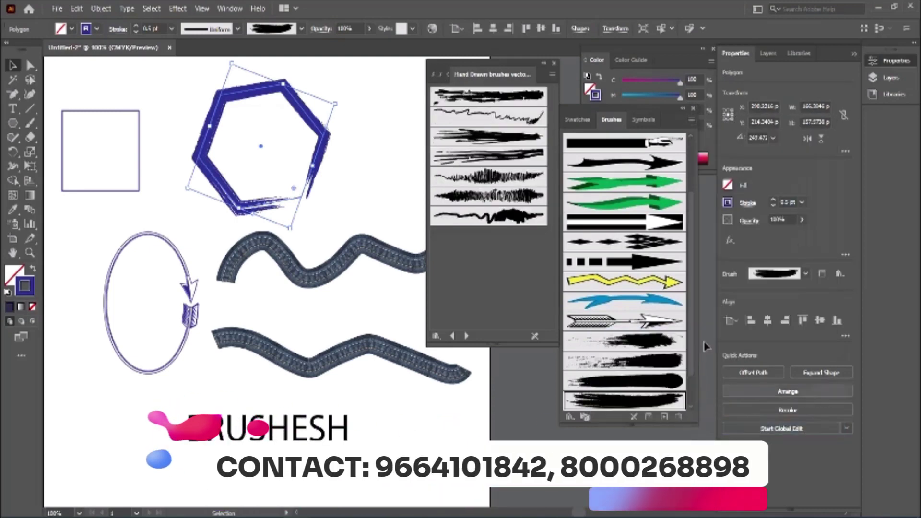
{"action": "left_click", "coordinate": [480, 216]}
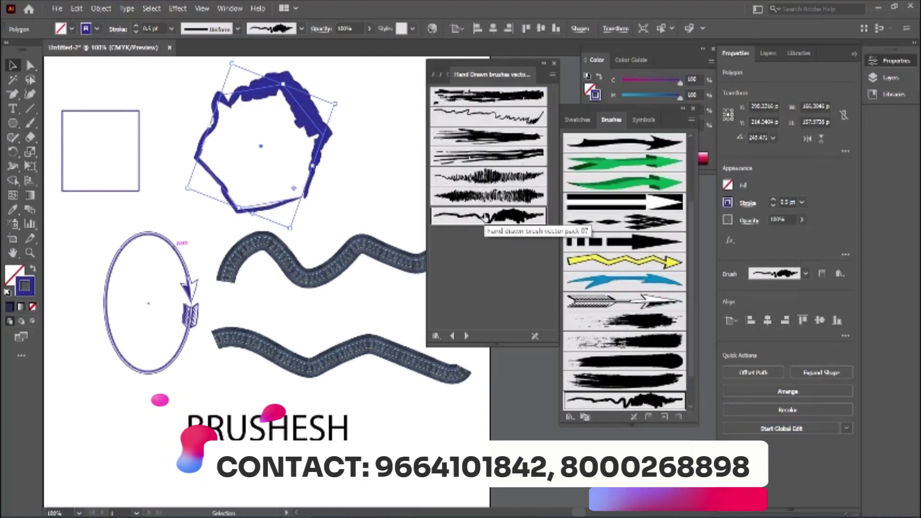
{"action": "left_click", "coordinate": [480, 177]}
{"action": "left_click", "coordinate": [480, 156]}
{"action": "left_click", "coordinate": [480, 138]}
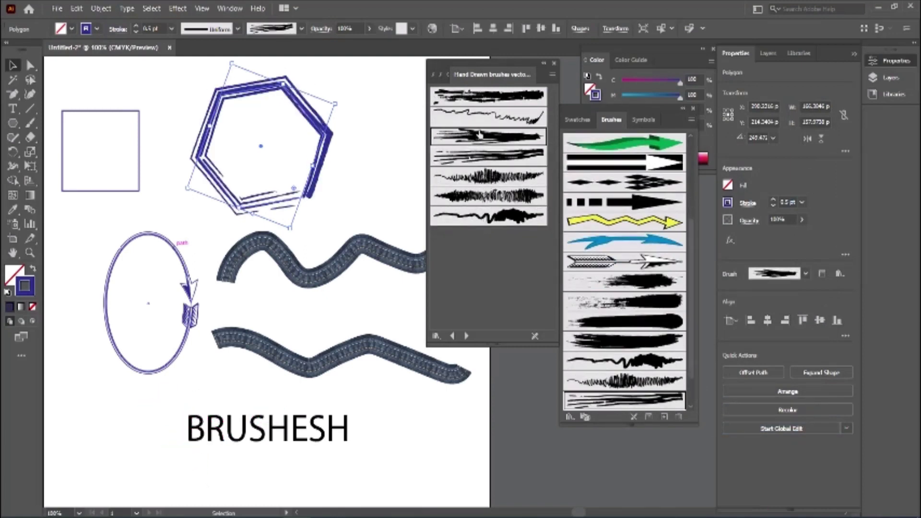
{"action": "left_click", "coordinate": [480, 95]}
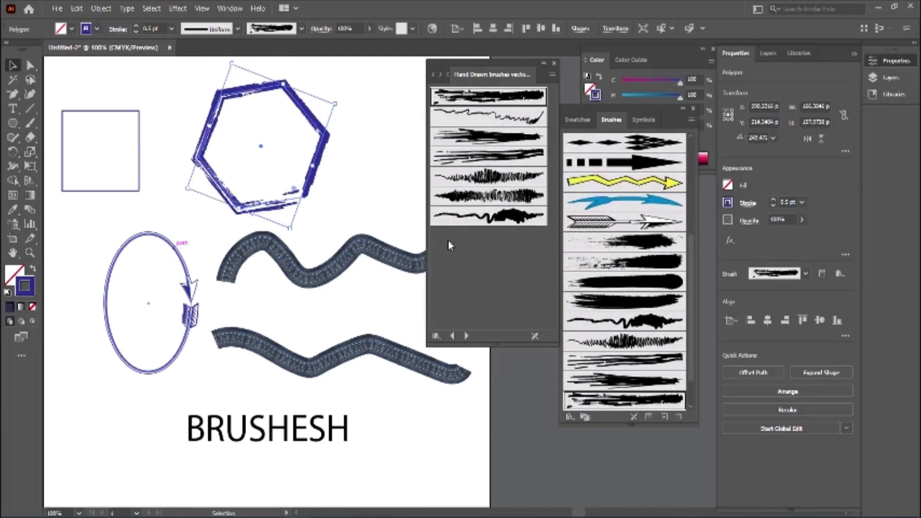
{"action": "left_click", "coordinate": [691, 120]}
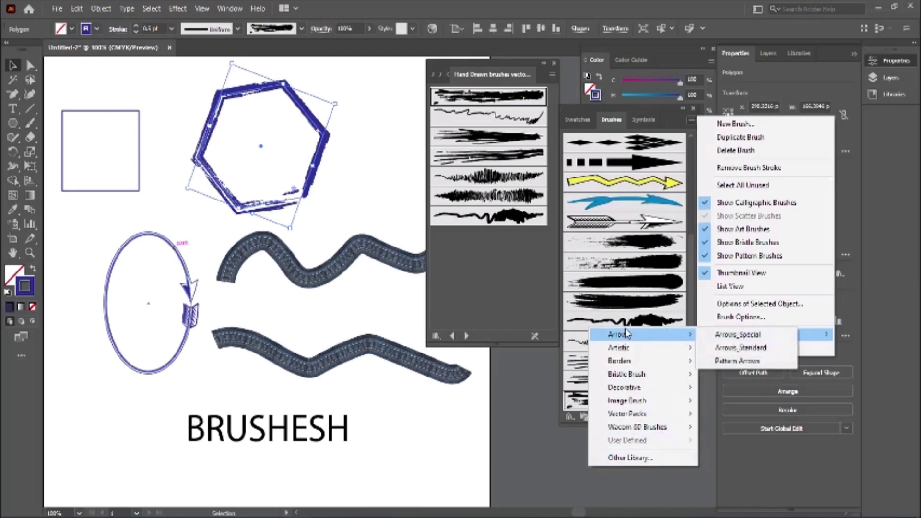
Reverse the direction of the hexagon's hand-drawn art brush in Art Brush Options.
{"action": "left_click", "coordinate": [723, 318]}
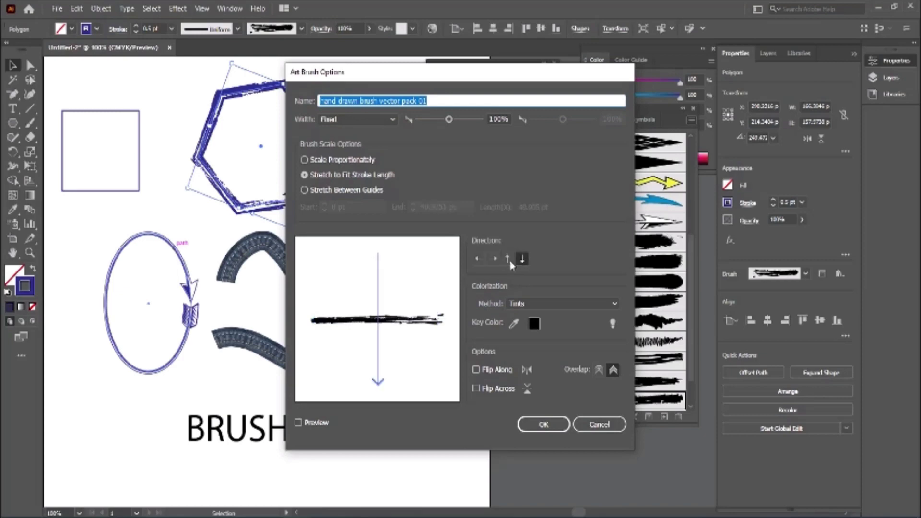
{"action": "left_click", "coordinate": [476, 258]}
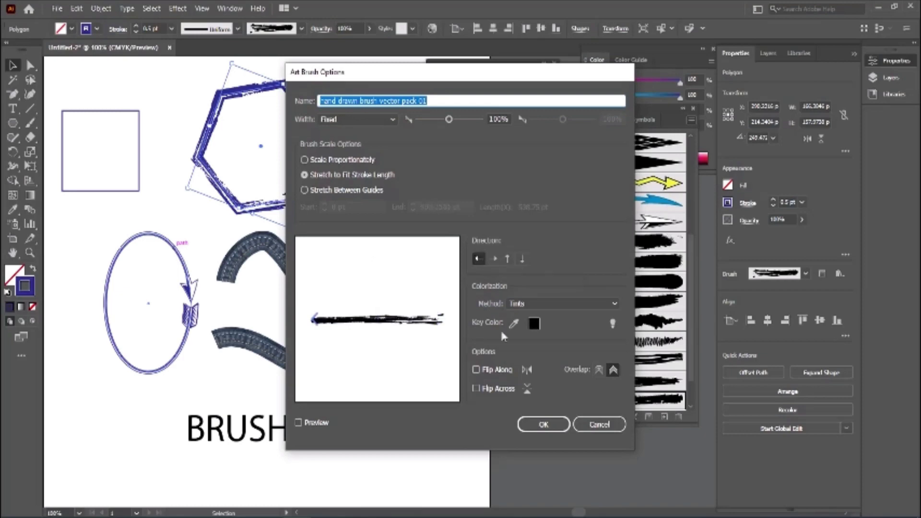
{"action": "left_click", "coordinate": [476, 369]}
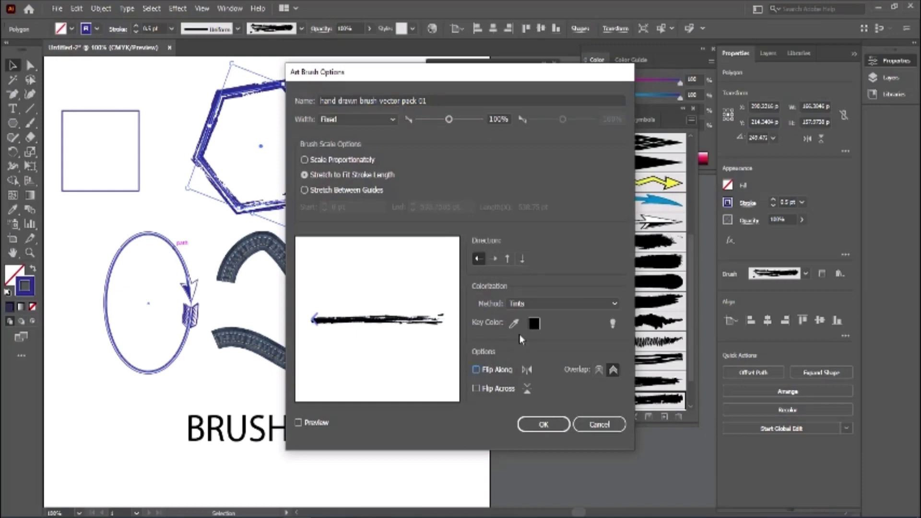
{"action": "left_click", "coordinate": [543, 423]}
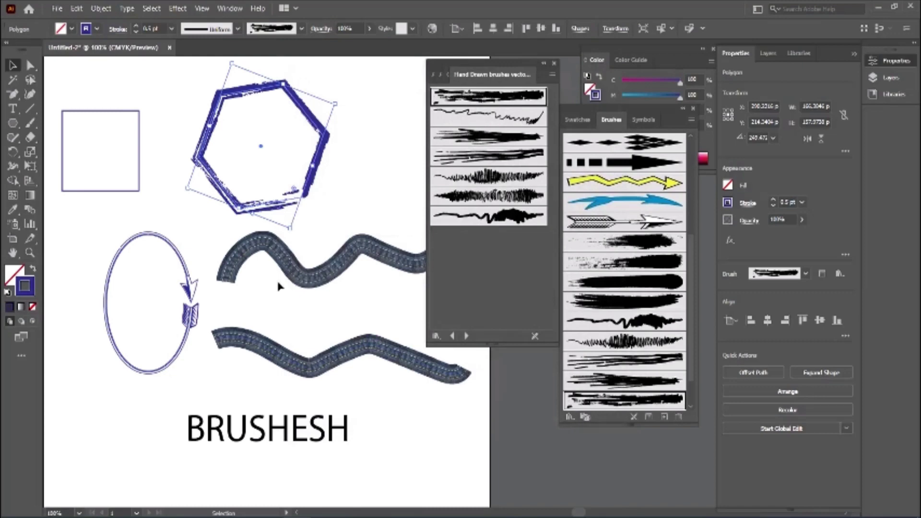
Zoom in on the BRUSHESH text and denim strokes, and close the Hand Drawn library.
{"action": "left_click", "coordinate": [268, 454]}
{"action": "key", "text": "z"}
{"action": "left_click_drag", "start_coordinate": [273, 453], "coordinate": [403, 489]}
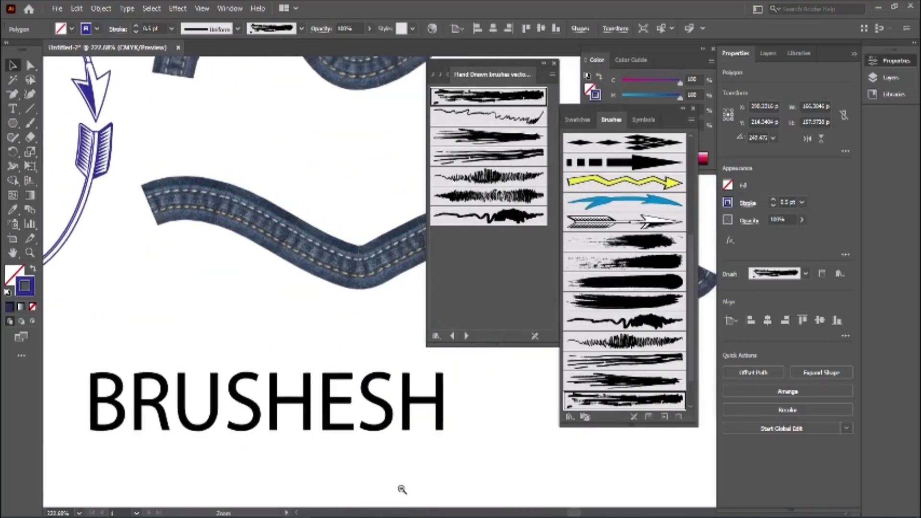
{"action": "left_click", "coordinate": [554, 64]}
Open the Decorative Banners and Seals library, then the Borders_Decorative library.
{"action": "left_click", "coordinate": [694, 120]}
{"action": "mouse_move", "coordinate": [762, 335]}
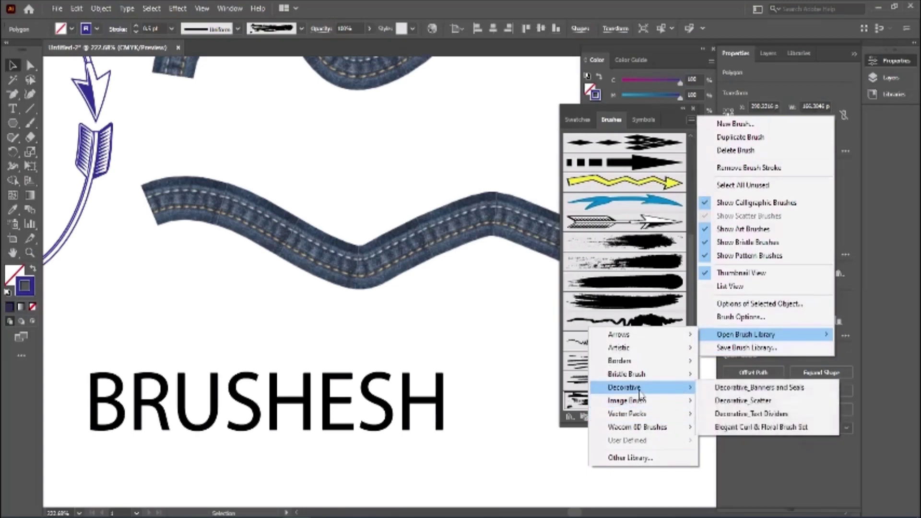
{"action": "mouse_move", "coordinate": [624, 387]}
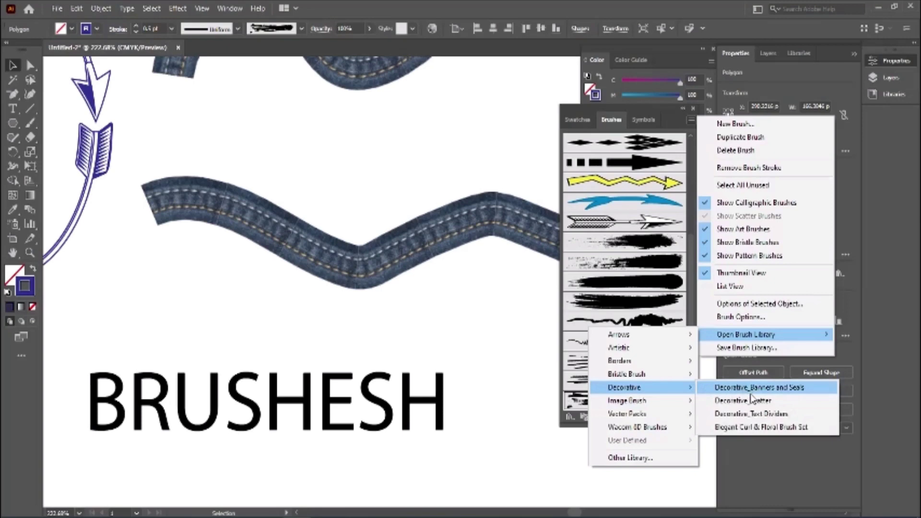
{"action": "left_click", "coordinate": [747, 391]}
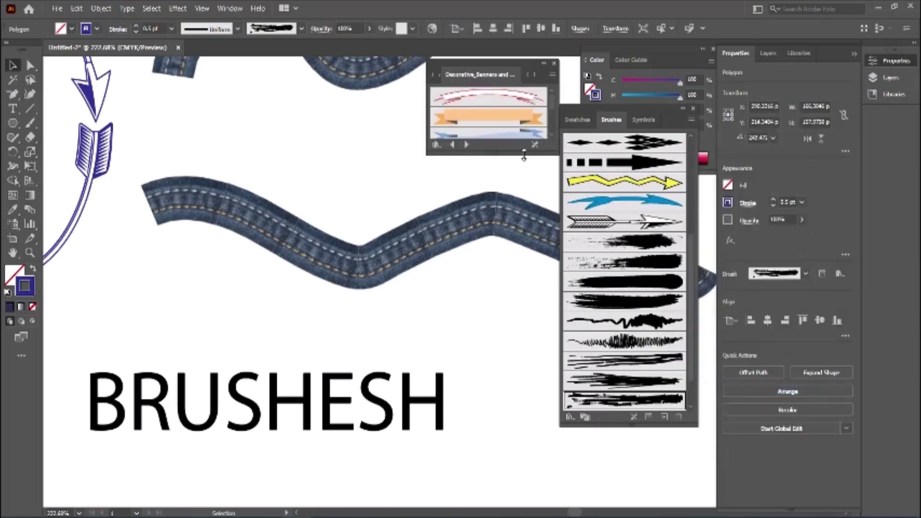
{"action": "left_click_drag", "start_coordinate": [524, 155], "coordinate": [536, 356]}
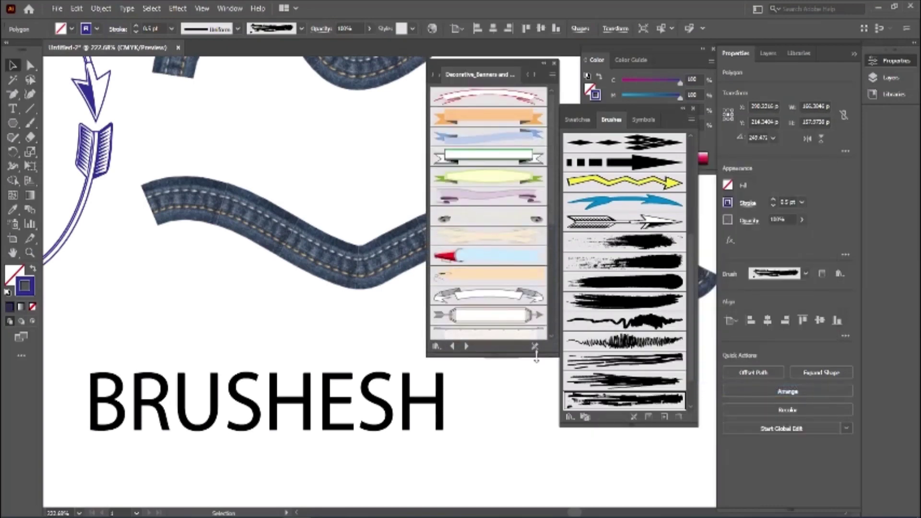
{"action": "left_click", "coordinate": [691, 120]}
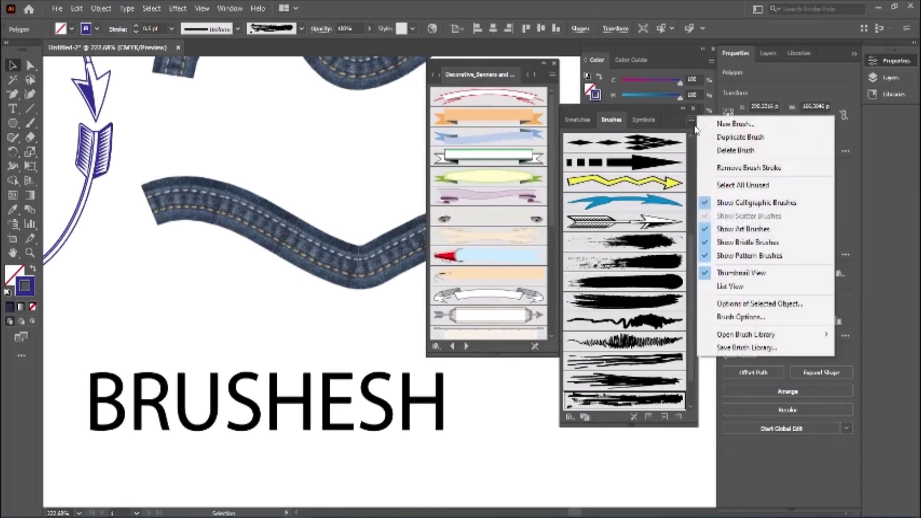
{"action": "mouse_move", "coordinate": [620, 361]}
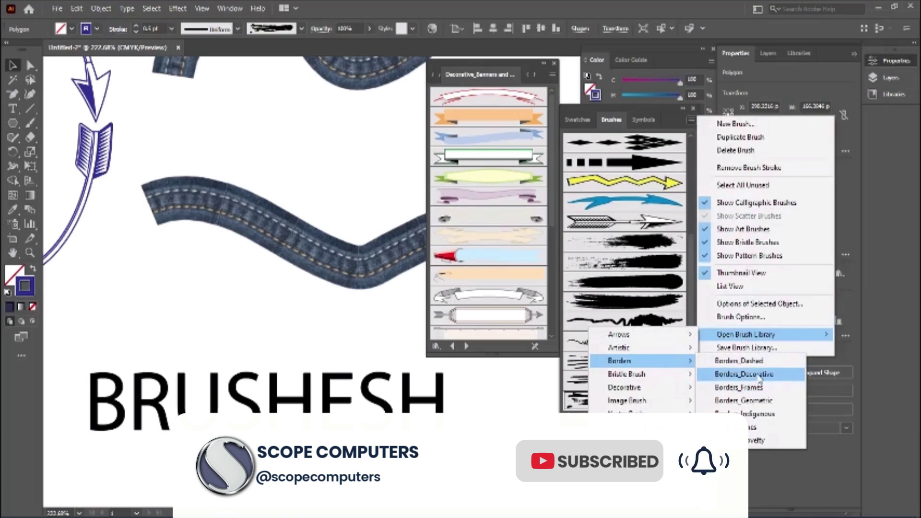
{"action": "left_click", "coordinate": [760, 379]}
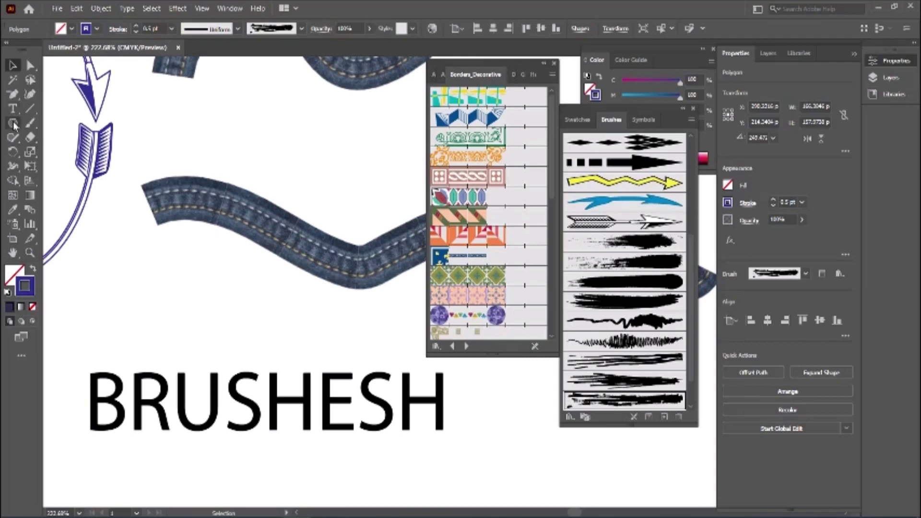
{"action": "scroll", "coordinate": [302, 306], "scroll_direction": "down", "scroll_amount": 1}
Undo back to the BRUSHESH title and move it up and left.
{"action": "scroll", "coordinate": [302, 288], "scroll_direction": "down", "scroll_amount": 4}
{"action": "left_click", "coordinate": [301, 238]}
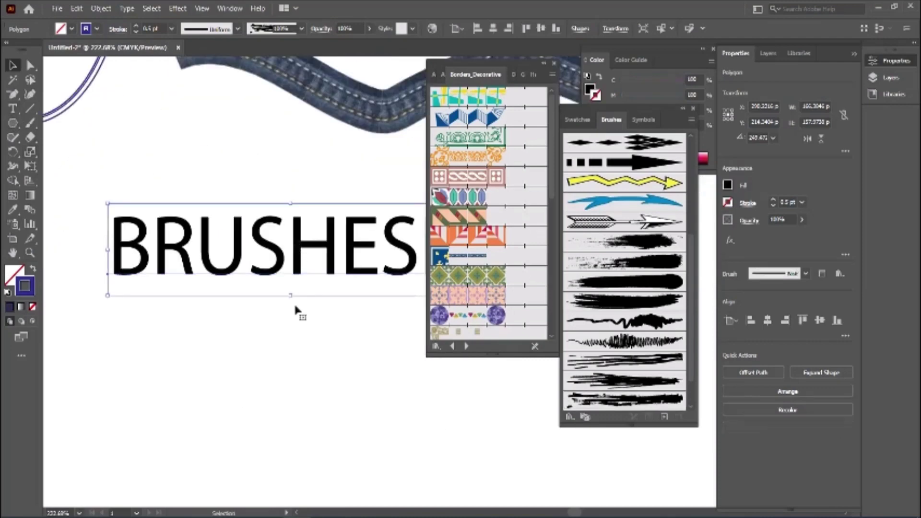
{"action": "key", "text": "ctrl+z"}
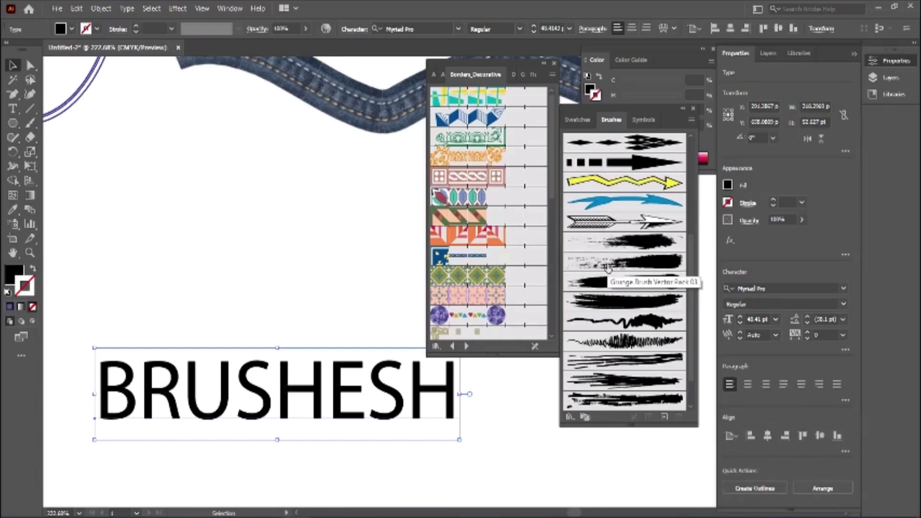
{"action": "mouse_move", "coordinate": [261, 395]}
{"action": "left_mouse_down"}
{"action": "mouse_move", "coordinate": [229, 311]}
{"action": "mouse_move", "coordinate": [282, 446]}
{"action": "left_mouse_up"}
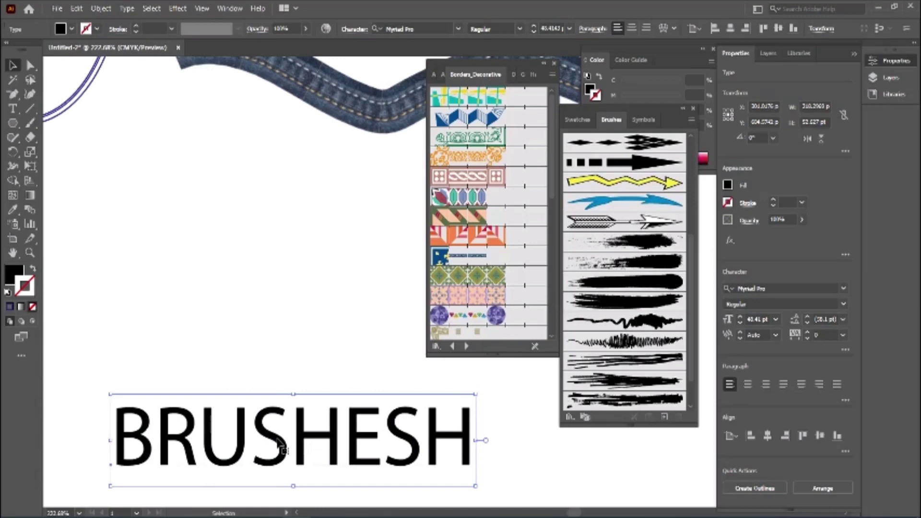
Convert BRUSHESH to outlines, nudge the group up, and apply a brush to it.
{"action": "right_click", "coordinate": [279, 439]}
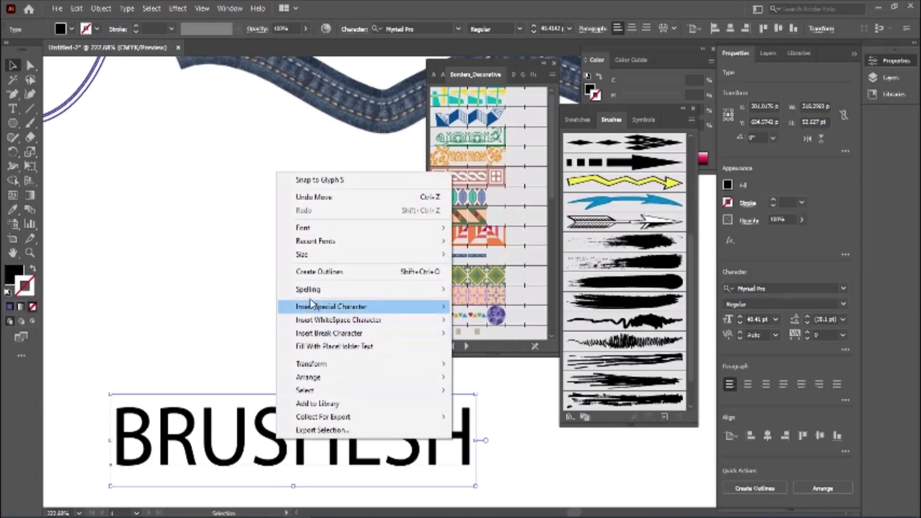
{"action": "left_click", "coordinate": [311, 276]}
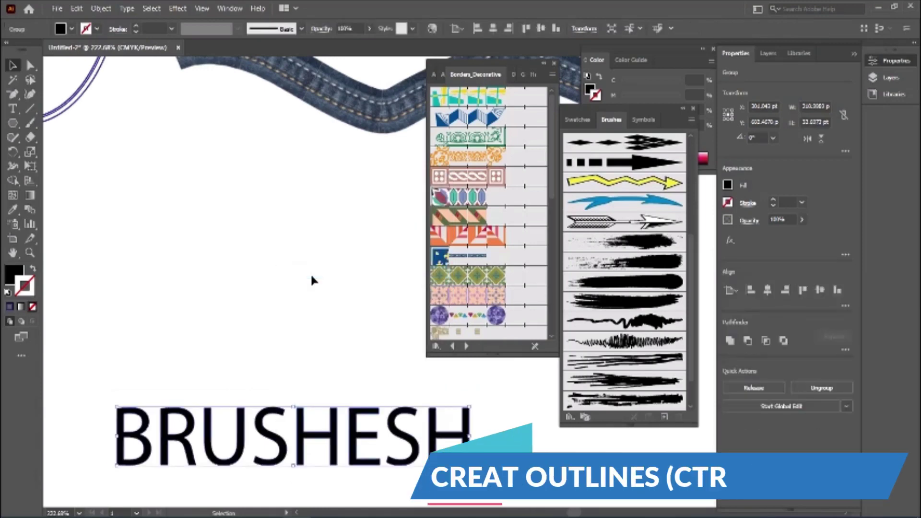
{"action": "mouse_move", "coordinate": [338, 428]}
{"action": "left_mouse_down"}
{"action": "mouse_move", "coordinate": [332, 405]}
{"action": "mouse_move", "coordinate": [332, 420]}
{"action": "left_mouse_up"}
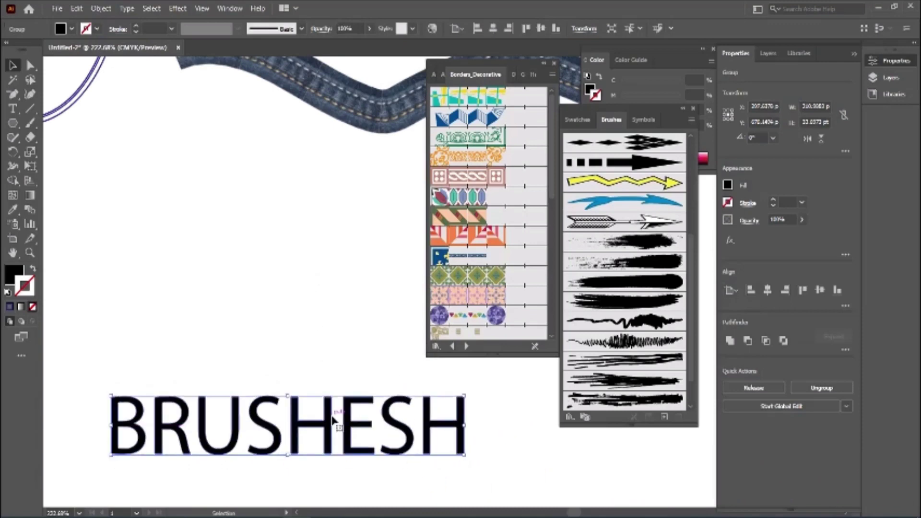
{"action": "left_click", "coordinate": [627, 246]}
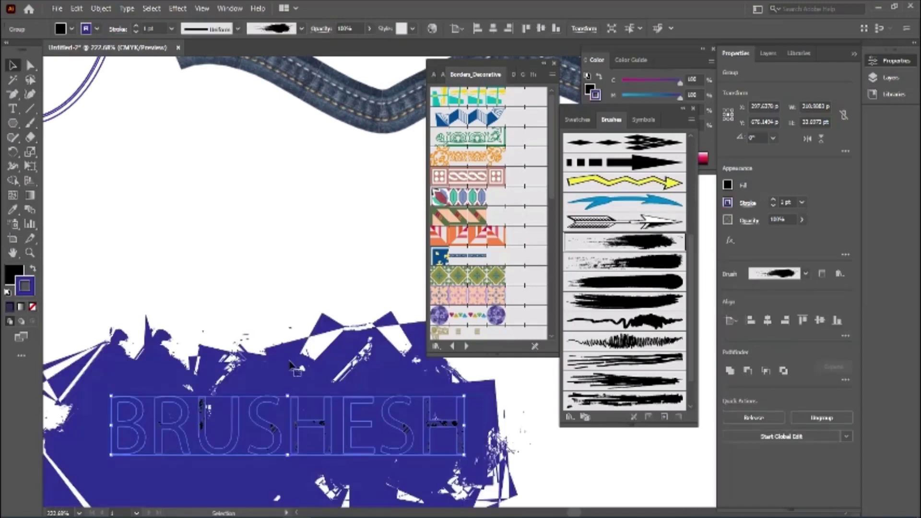
Set the brushed BRUSHESH text's stroke weight to 0.25 pt.
{"action": "left_click", "coordinate": [773, 203]}
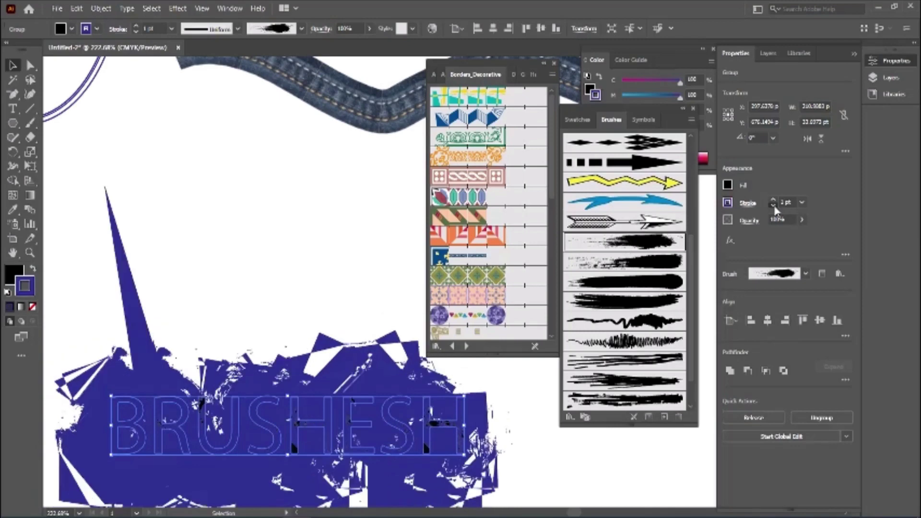
{"action": "left_click", "coordinate": [774, 205]}
{"action": "left_click", "coordinate": [773, 205]}
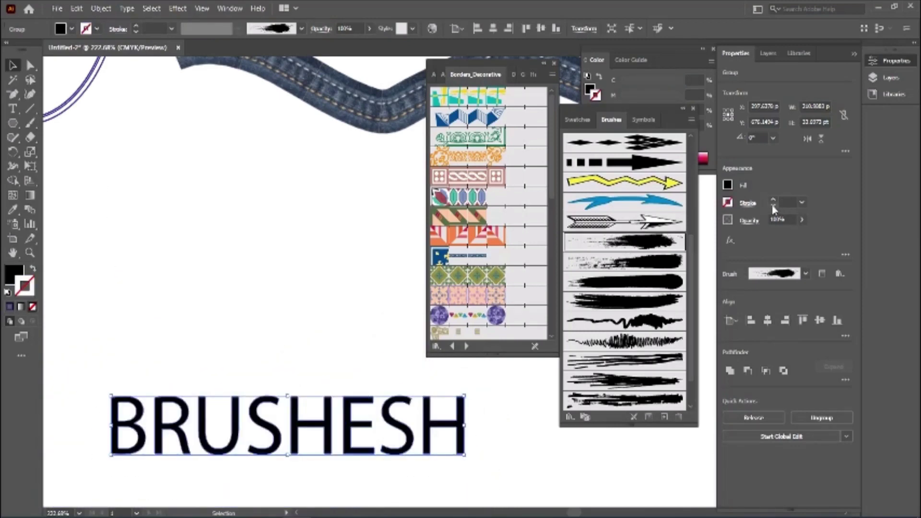
{"action": "left_click", "coordinate": [773, 202]}
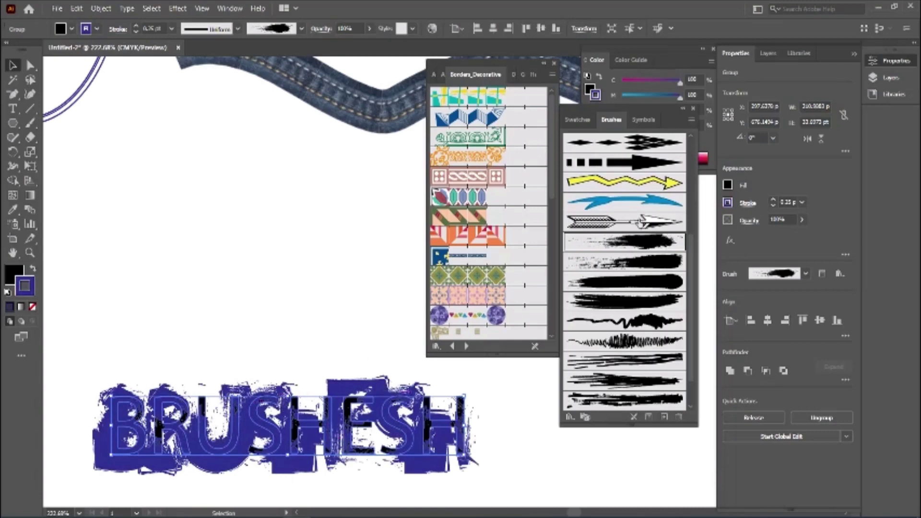
Try a few arrow brushes on BRUSHESH, settle on the charcoal brush, and zoom in.
{"action": "left_click", "coordinate": [640, 224]}
{"action": "left_click", "coordinate": [620, 205]}
{"action": "left_click", "coordinate": [611, 164]}
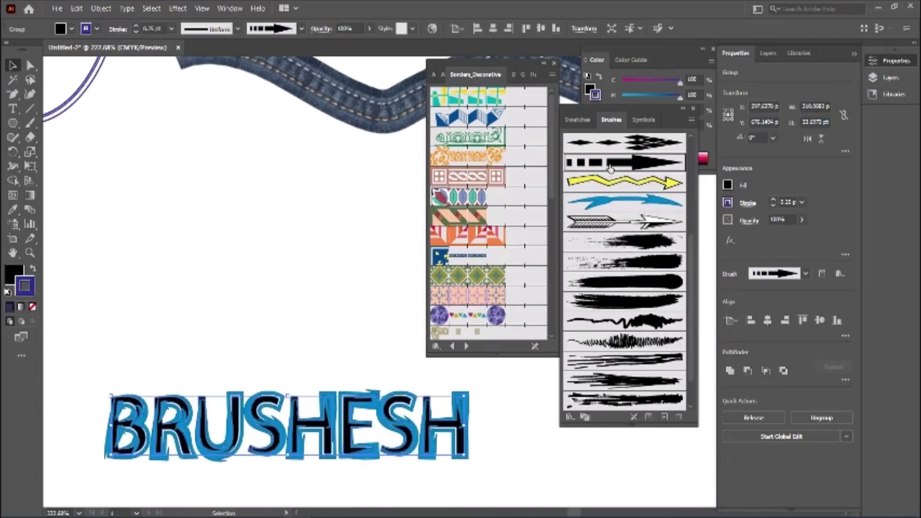
{"action": "scroll", "coordinate": [613, 192], "scroll_direction": "up", "scroll_amount": 5}
{"action": "left_click", "coordinate": [612, 182]}
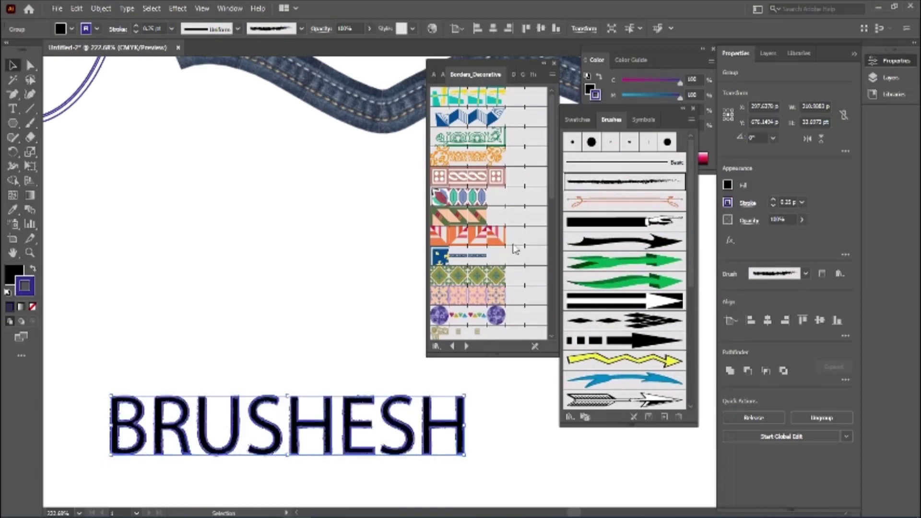
{"action": "mouse_move", "coordinate": [269, 394]}
{"action": "left_mouse_down"}
{"action": "mouse_move", "coordinate": [392, 461]}
{"action": "mouse_move", "coordinate": [422, 463]}
{"action": "left_mouse_up"}
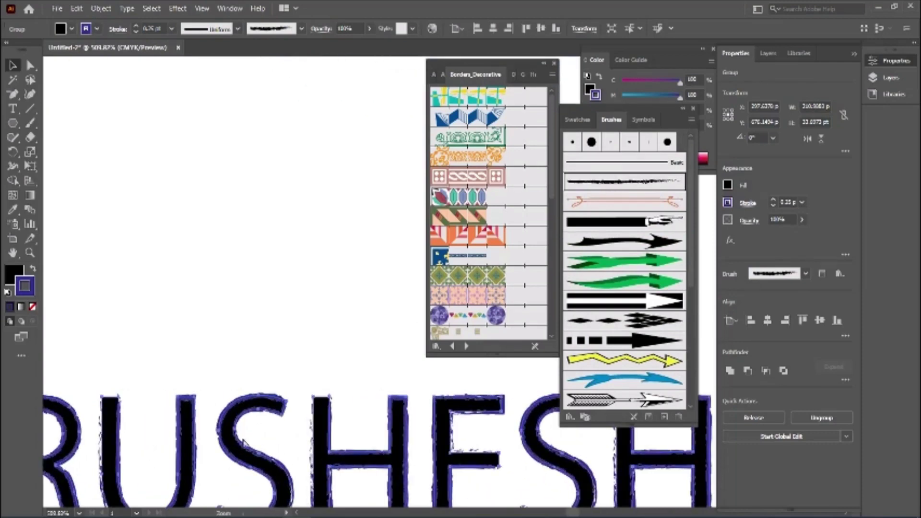
{"action": "left_click_drag", "start_coordinate": [240, 386], "coordinate": [247, 255]}
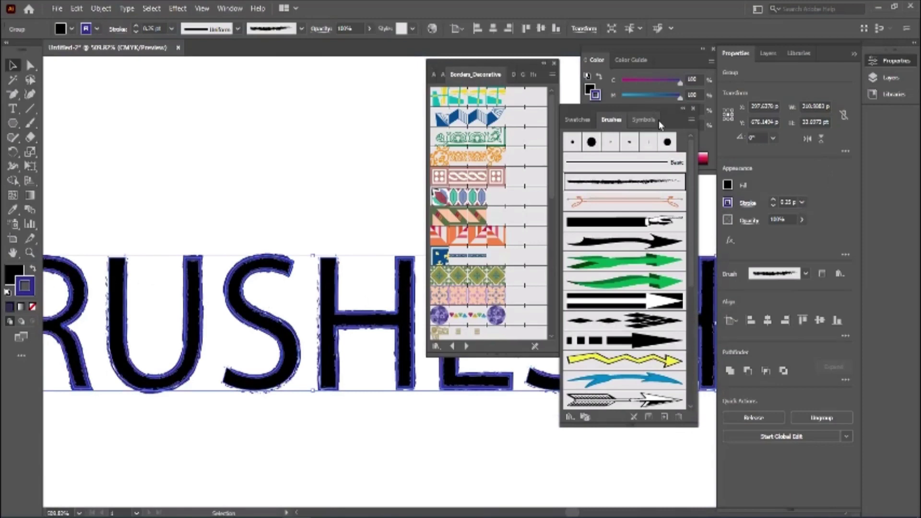
{"action": "left_click_drag", "start_coordinate": [657, 115], "coordinate": [290, 133]}
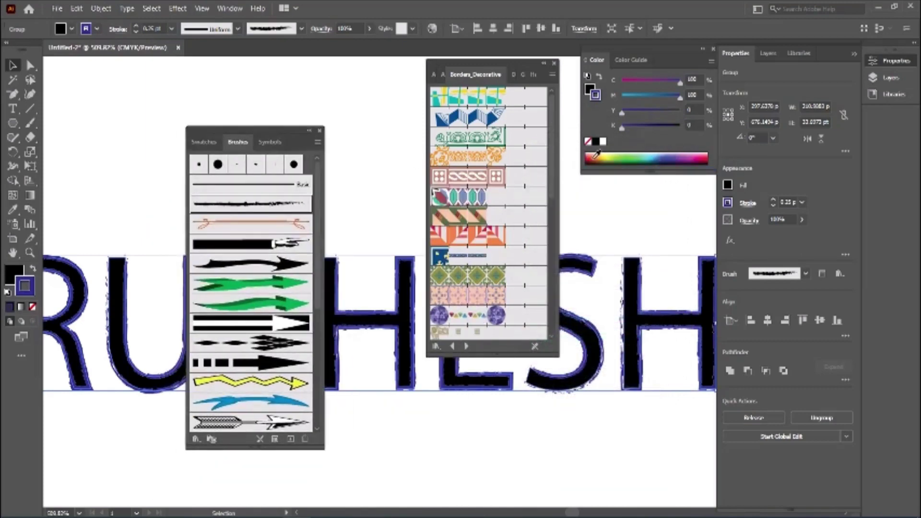
Give the BRUSHESH letters a green outline and a pink FF7BA1 fill.
{"action": "left_click", "coordinate": [600, 159]}
{"action": "left_click", "coordinate": [623, 154]}
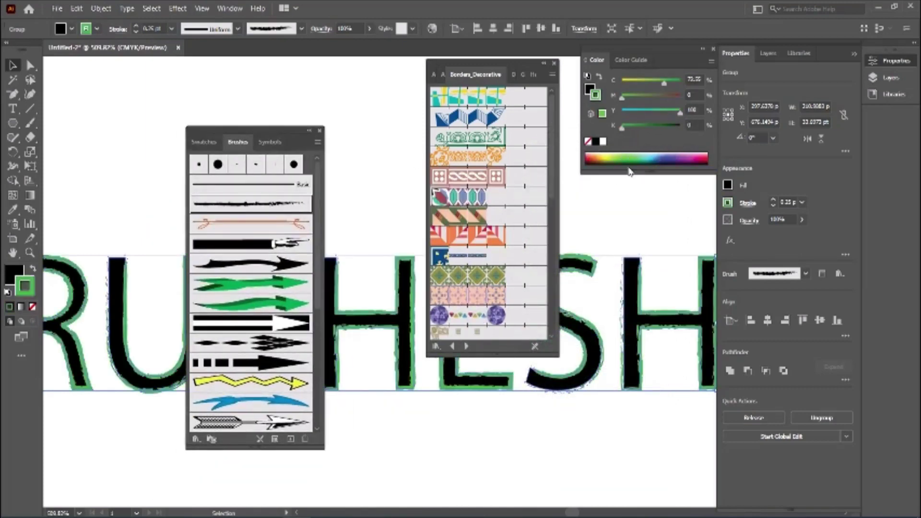
{"action": "left_click", "coordinate": [10, 276]}
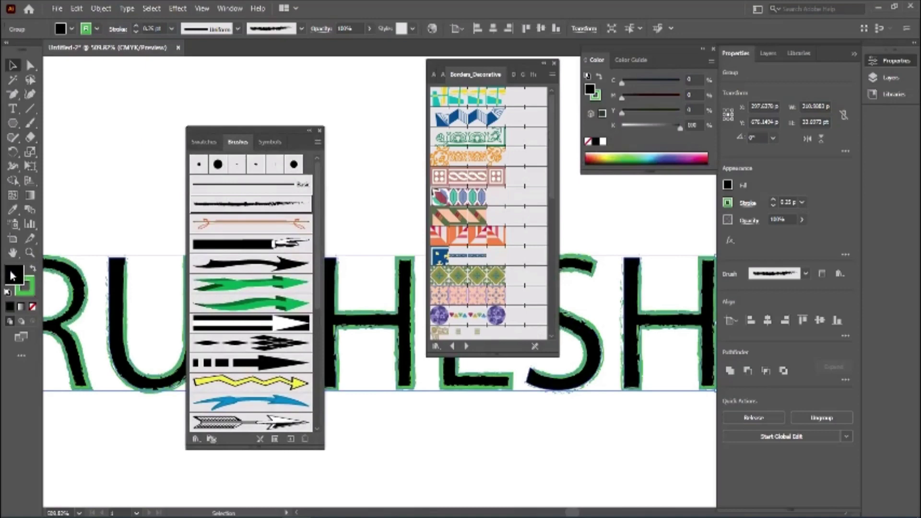
{"action": "double_click", "coordinate": [14, 275]}
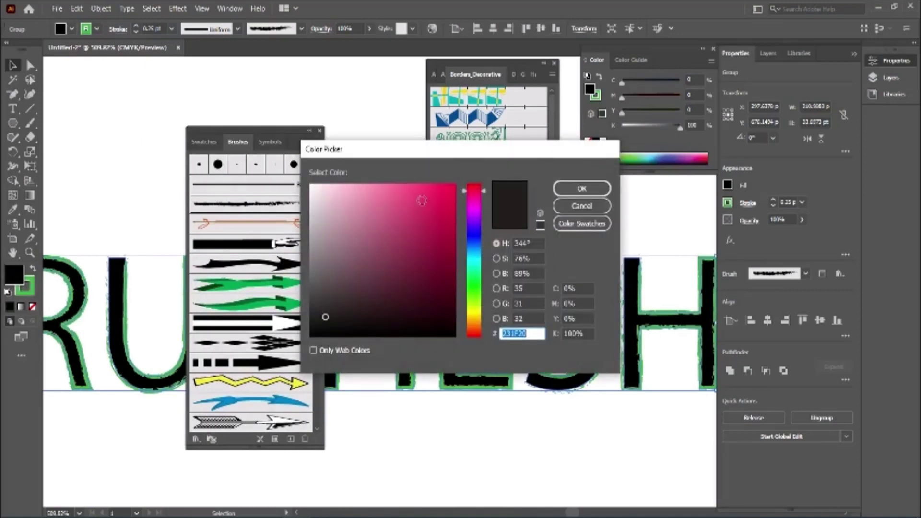
{"action": "left_click", "coordinate": [385, 184]}
{"action": "left_click", "coordinate": [582, 187]}
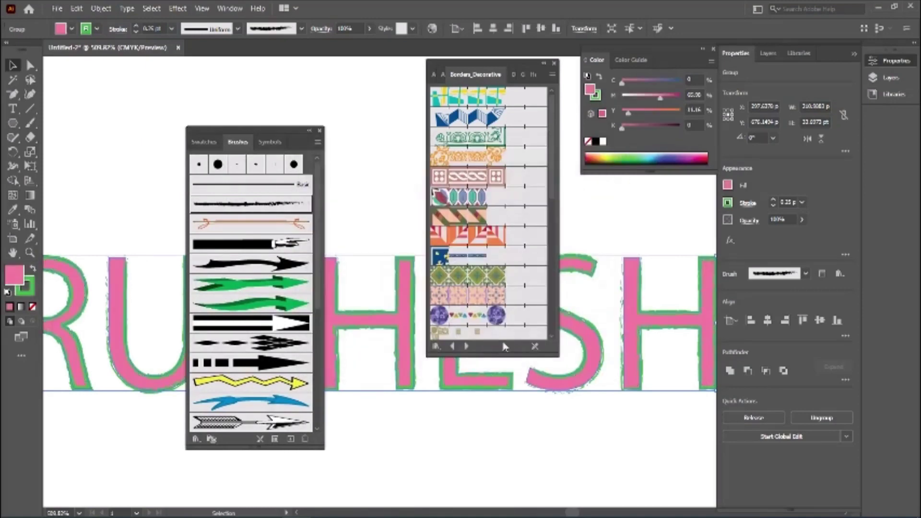
Zoom out to the whole artboard and move the rectangle outline up and right.
{"action": "left_click_drag", "start_coordinate": [419, 417], "coordinate": [654, 448]}
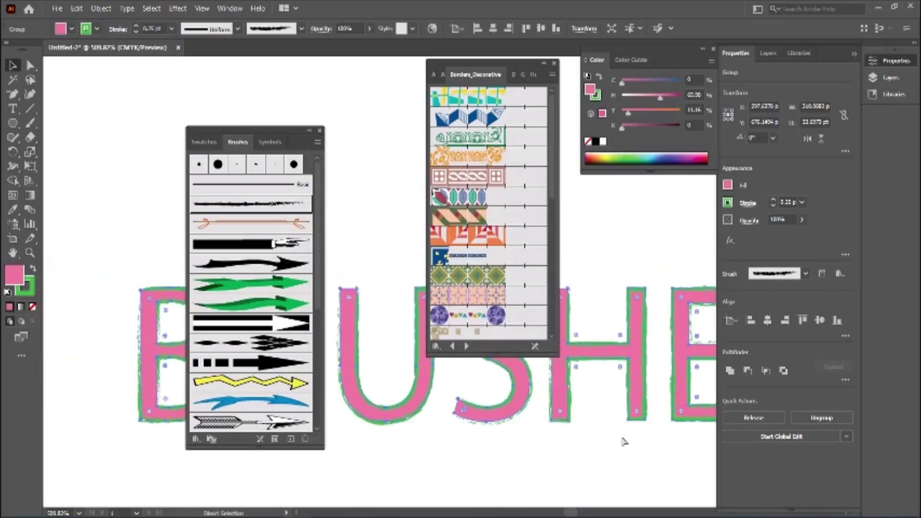
{"action": "key", "text": "ctrl+0"}
{"action": "mouse_move", "coordinate": [362, 185]}
{"action": "left_mouse_down"}
{"action": "mouse_move", "coordinate": [383, 107]}
{"action": "mouse_move", "coordinate": [574, 472]}
{"action": "left_mouse_up"}
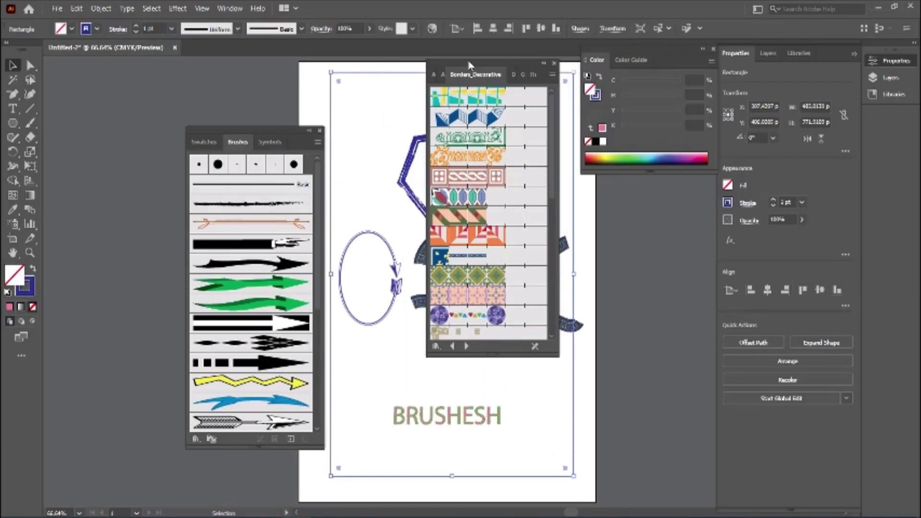
Resize the rectangle to frame the page and try decorative border brushes, including the orange triangle pattern.
{"action": "left_click_drag", "start_coordinate": [469, 67], "coordinate": [636, 114]}
{"action": "left_click", "coordinate": [633, 224]}
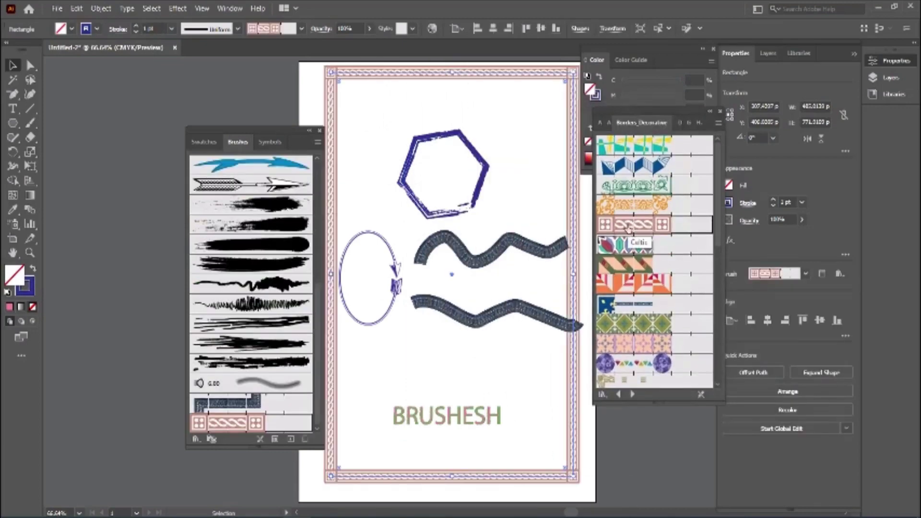
{"action": "left_click_drag", "start_coordinate": [259, 140], "coordinate": [185, 120]}
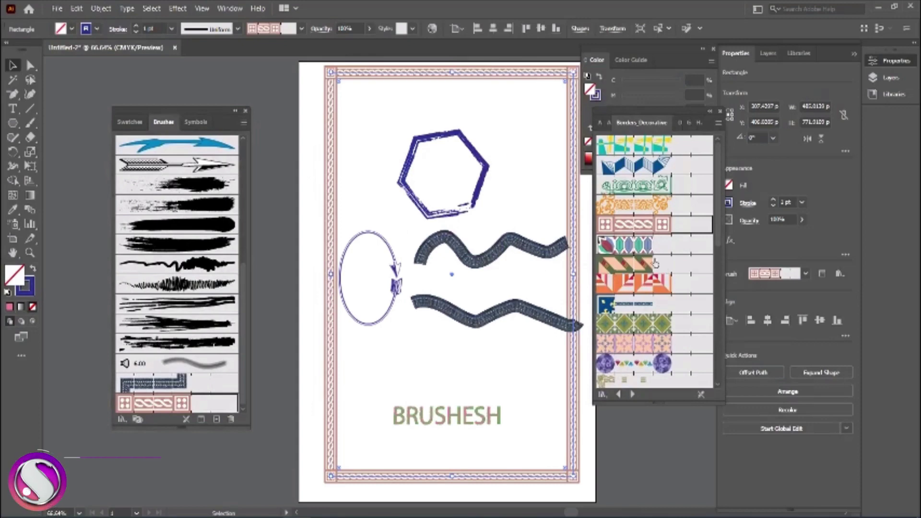
{"action": "left_click", "coordinate": [638, 245]}
{"action": "left_click", "coordinate": [628, 282]}
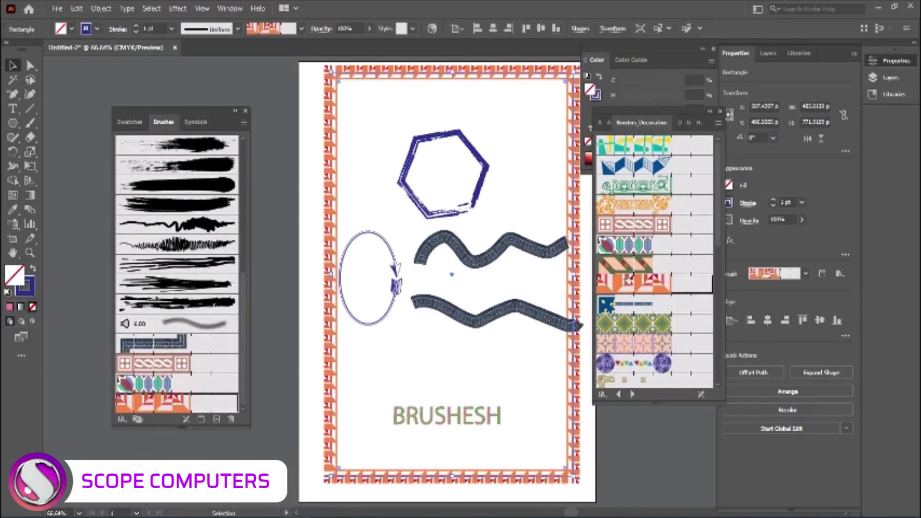
Try the green diamond, pink and purple gem borders, settling on the beige ornate frame.
{"action": "left_click", "coordinate": [630, 326]}
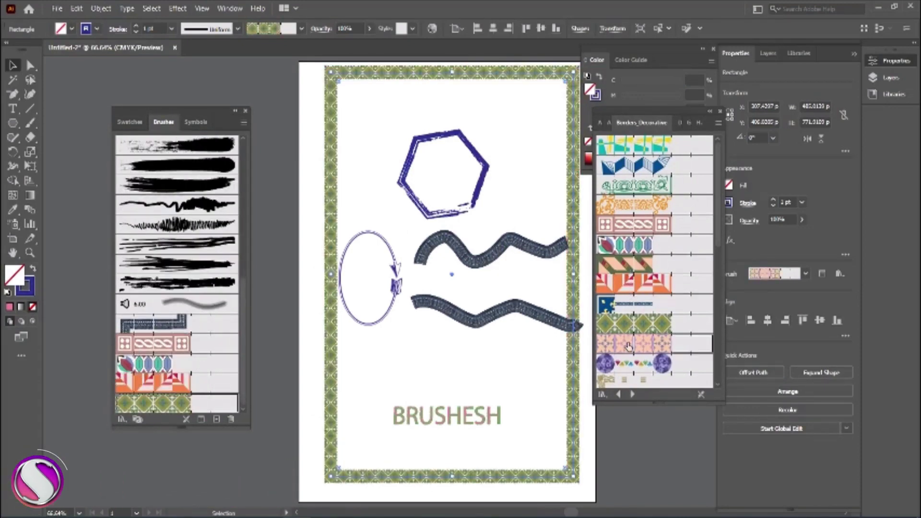
{"action": "left_click", "coordinate": [628, 345]}
{"action": "left_click", "coordinate": [630, 371]}
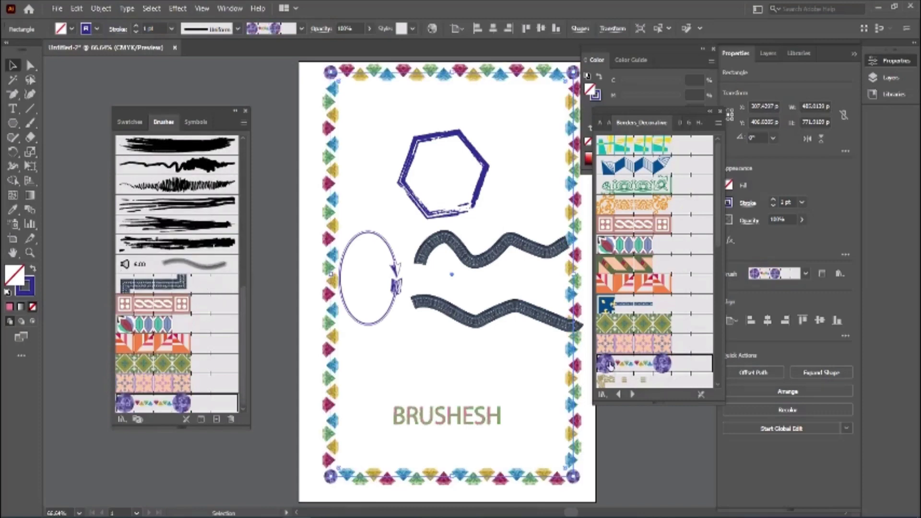
{"action": "left_click", "coordinate": [611, 380]}
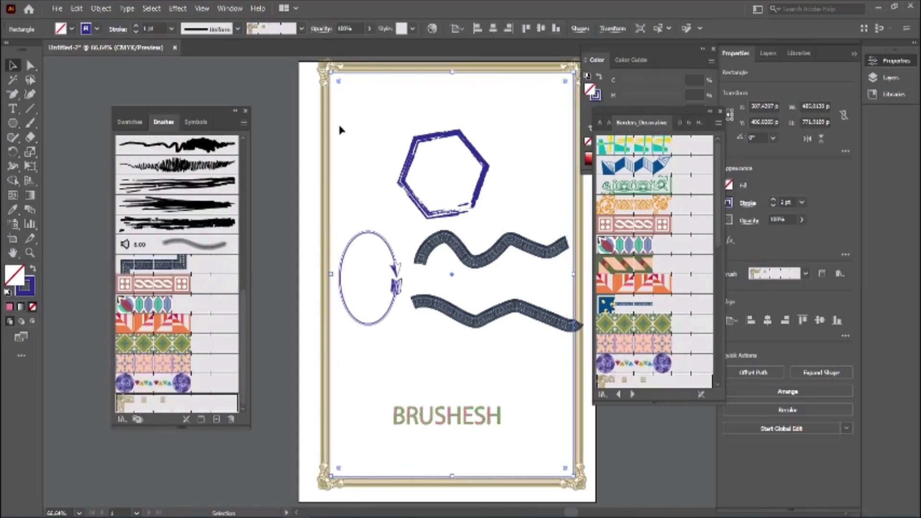
Nudge the beige frame and stretch its right edge to the page edge, then deselect it.
{"action": "left_click_drag", "start_coordinate": [340, 129], "coordinate": [328, 137]}
{"action": "left_click_drag", "start_coordinate": [563, 283], "coordinate": [581, 285]}
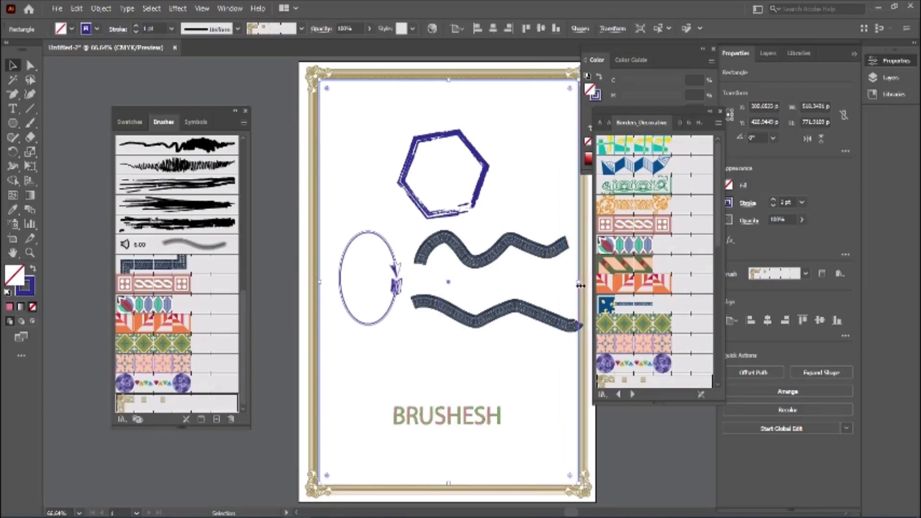
{"action": "left_click", "coordinate": [281, 166]}
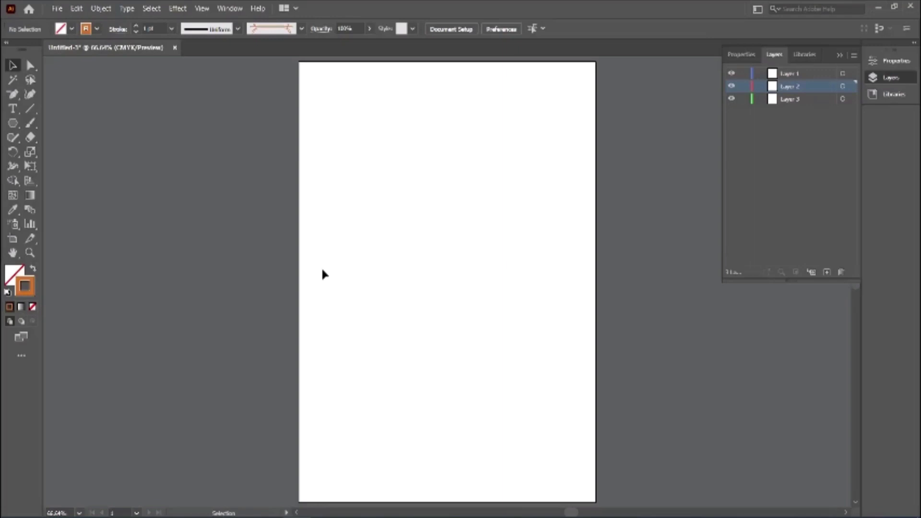
Select the Paintbrush Tool from the toolbar flyout.
{"action": "left_click", "coordinate": [36, 124]}
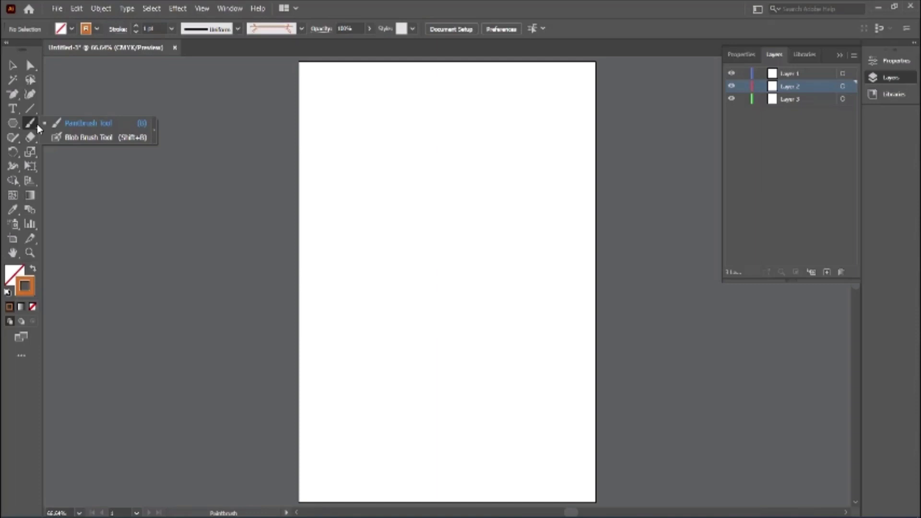
{"action": "left_click", "coordinate": [69, 123]}
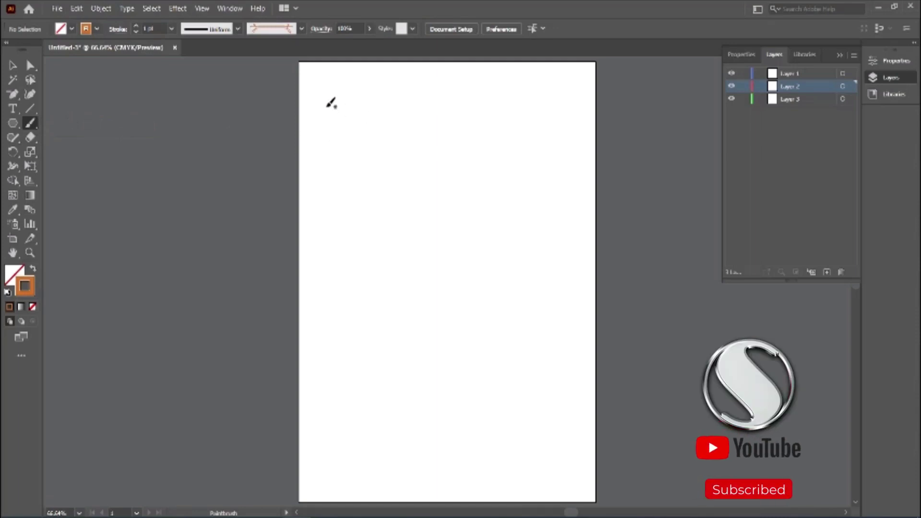
Paint a wavy stroke near the page top and restyle it with the 15 pt round brush.
{"action": "left_click_drag", "start_coordinate": [328, 108], "coordinate": [507, 122]}
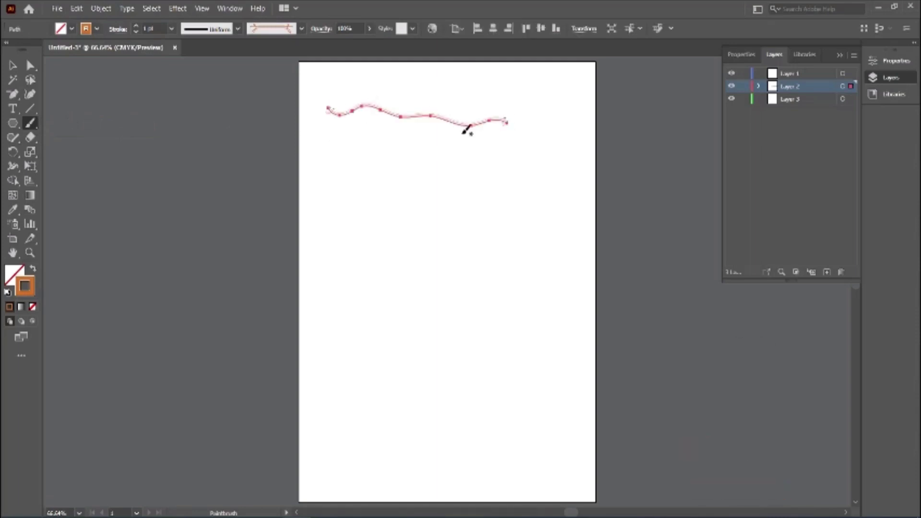
{"action": "key", "text": "F5"}
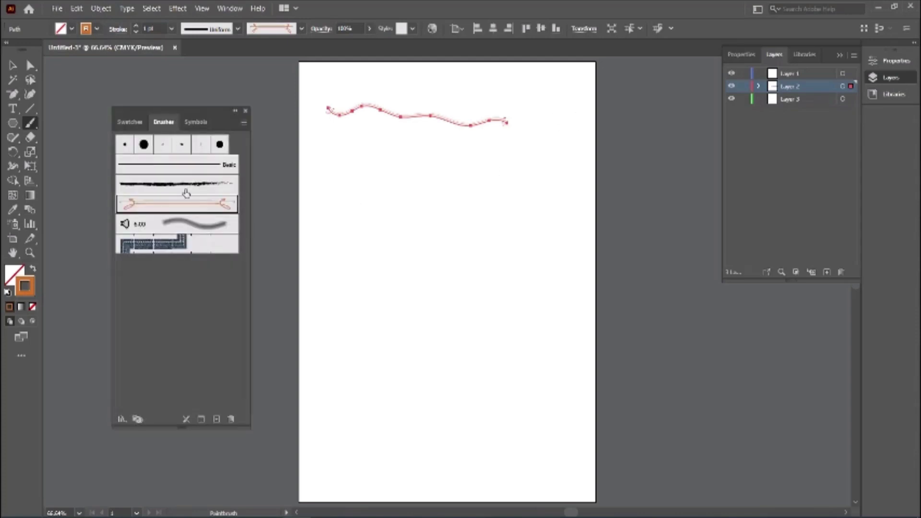
{"action": "left_click", "coordinate": [143, 145]}
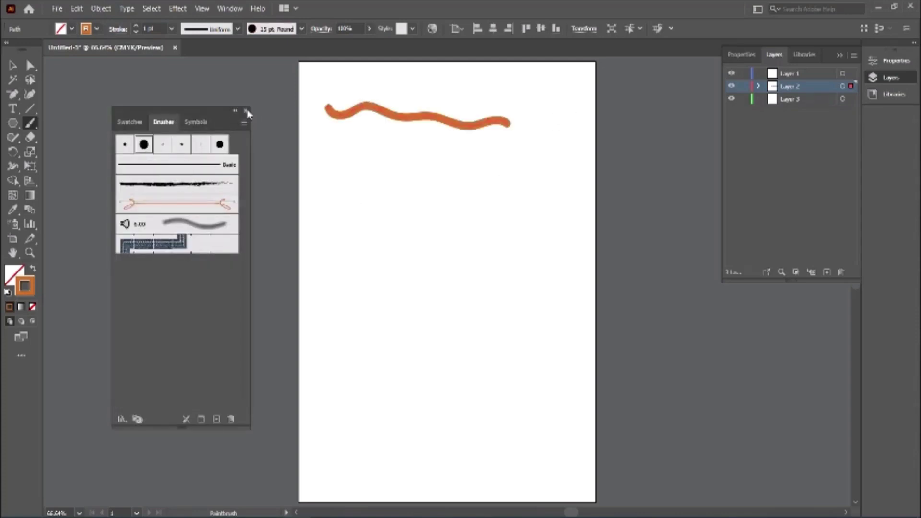
{"action": "left_click", "coordinate": [246, 111]}
{"action": "scroll", "coordinate": [453, 223], "scroll_direction": "up", "scroll_amount": 1}
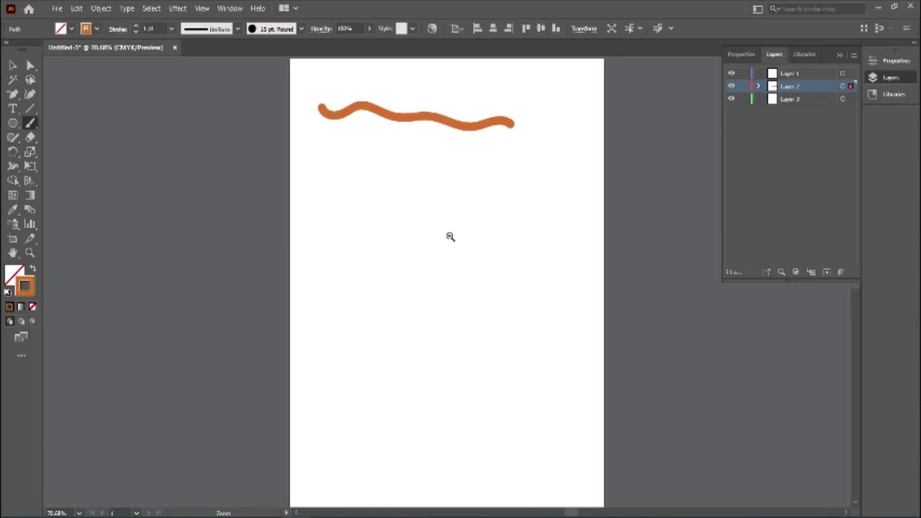
{"action": "scroll", "coordinate": [420, 139], "scroll_direction": "up", "scroll_amount": 2}
{"action": "scroll", "coordinate": [420, 139], "scroll_direction": "up", "scroll_amount": 1}
{"action": "left_click", "coordinate": [403, 140], "text": "ctrl"}
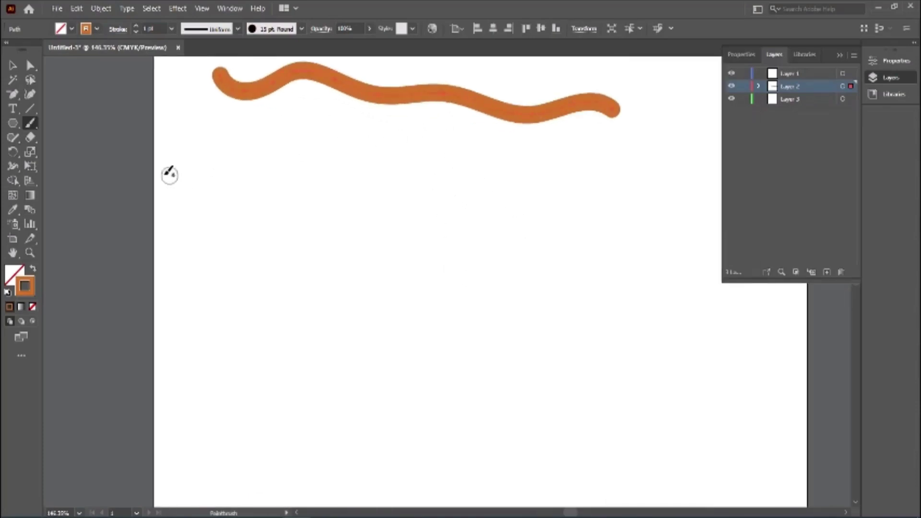
Paint a second wavy filled stroke below with the Blob Brush, then zoom in and select it.
{"action": "left_click_drag", "start_coordinate": [30, 123], "coordinate": [54, 138]}
{"action": "left_click", "coordinate": [54, 138]}
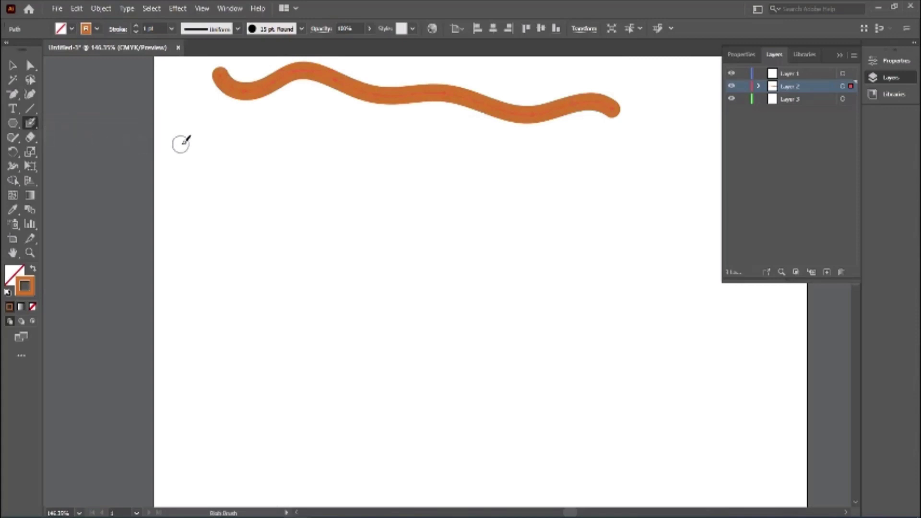
{"action": "left_click_drag", "start_coordinate": [210, 124], "coordinate": [630, 166]}
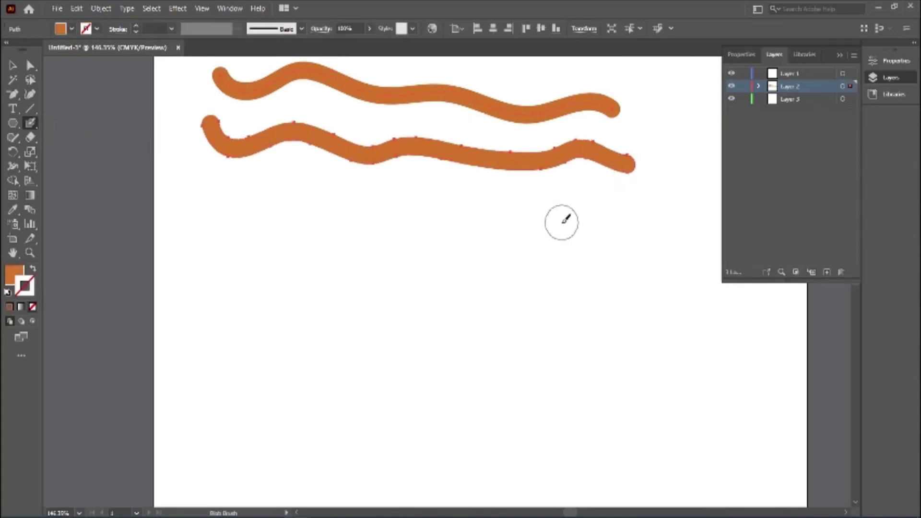
{"action": "key", "text": "v"}
{"action": "left_click_drag", "start_coordinate": [410, 218], "coordinate": [364, 288]}
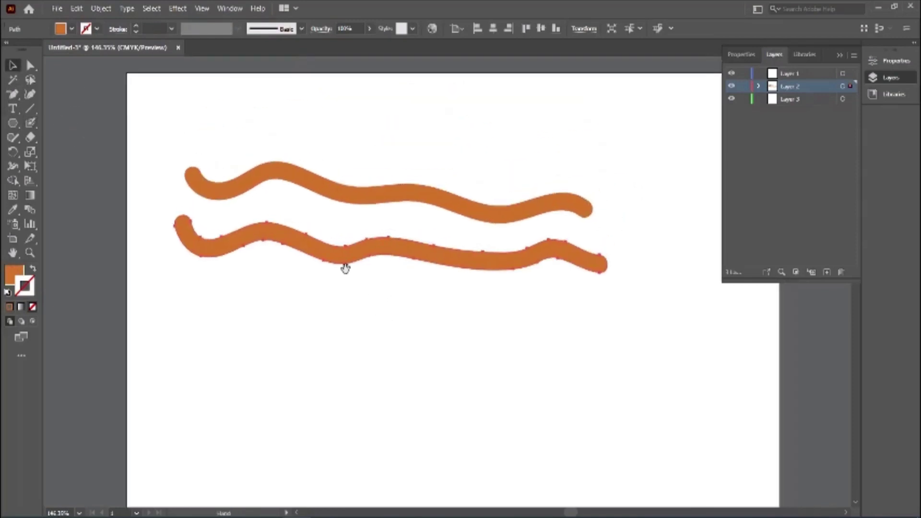
{"action": "scroll", "coordinate": [224, 165], "scroll_direction": "up", "scroll_amount": 2}
{"action": "left_click", "coordinate": [283, 263]}
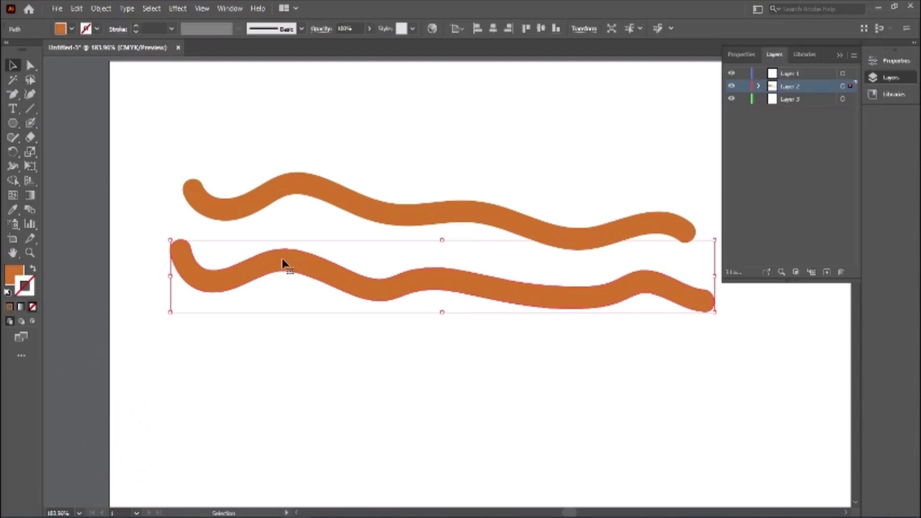
Select the upper wavy stroke and open the Brushes panel with F5.
{"action": "left_click", "coordinate": [267, 201]}
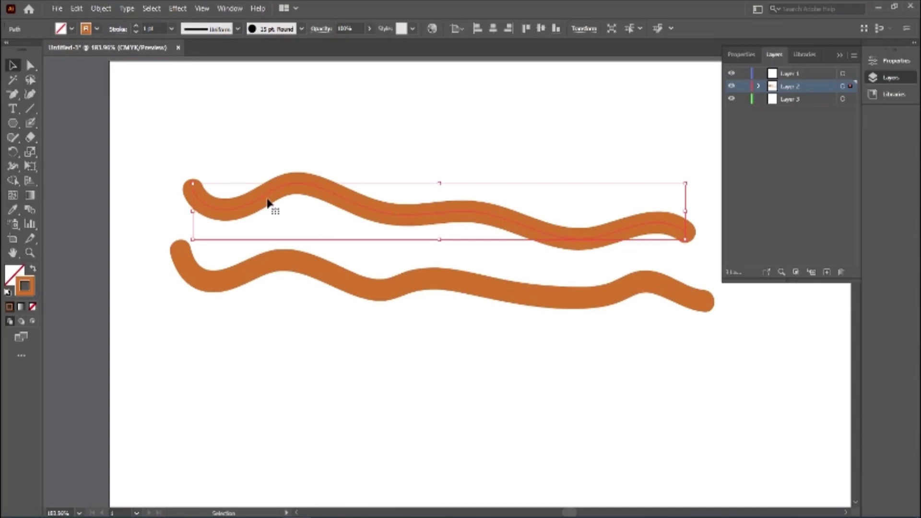
{"action": "left_click", "coordinate": [290, 263]}
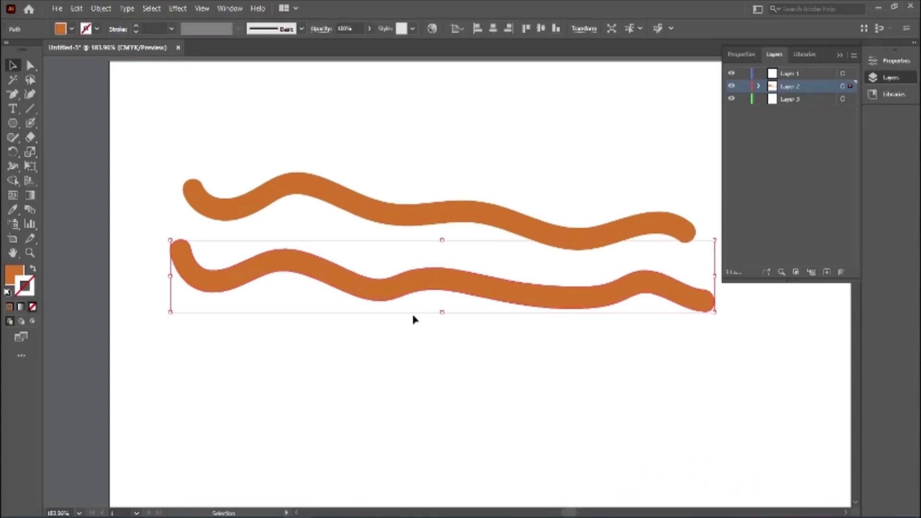
{"action": "left_click", "coordinate": [363, 214]}
{"action": "key", "text": "F5"}
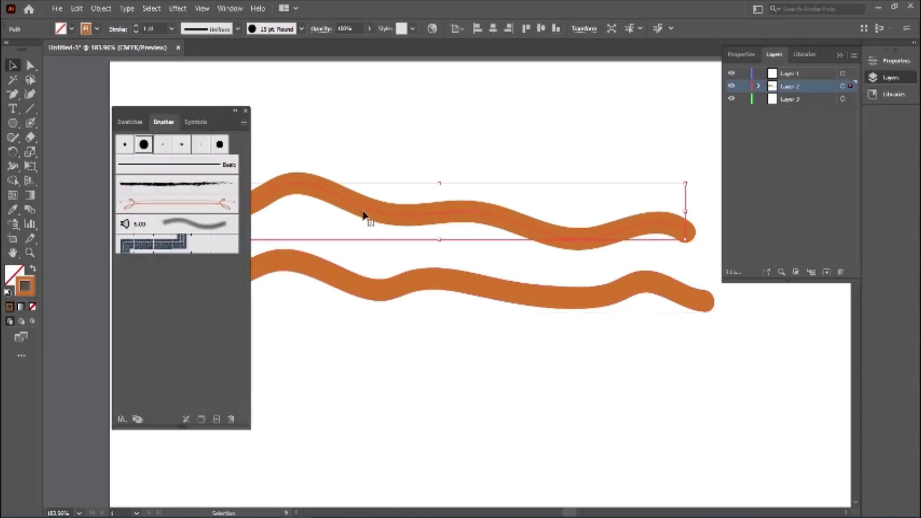
Apply the Denim Seam brush to the upper stroke at 0.5 pt weight.
{"action": "left_click", "coordinate": [174, 251]}
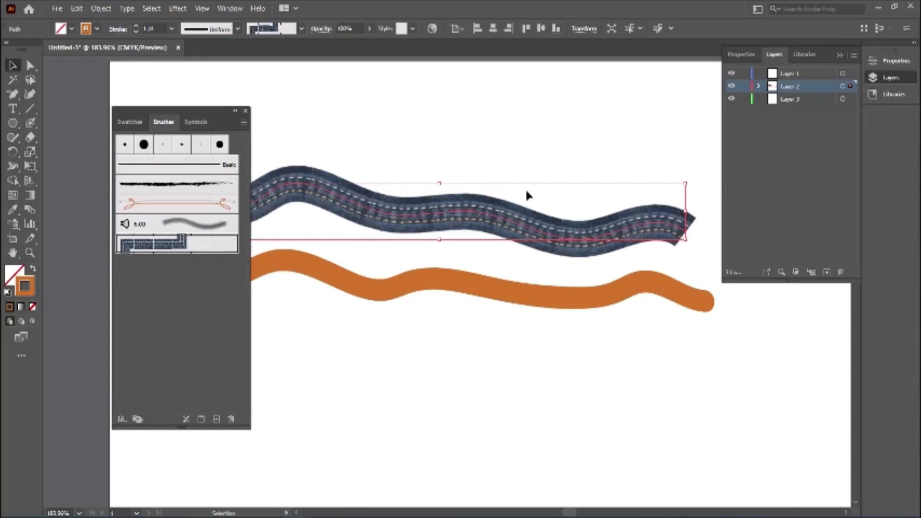
{"action": "left_click", "coordinate": [887, 61]}
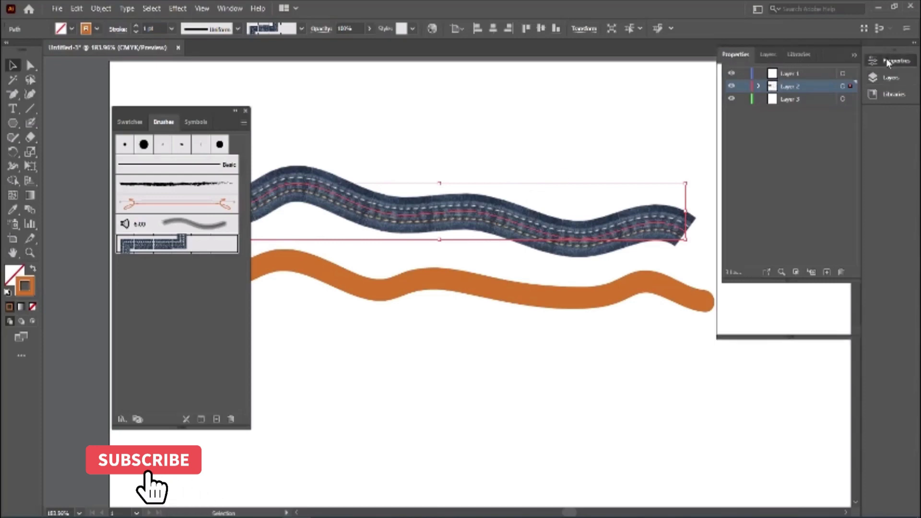
{"action": "left_click", "coordinate": [773, 207]}
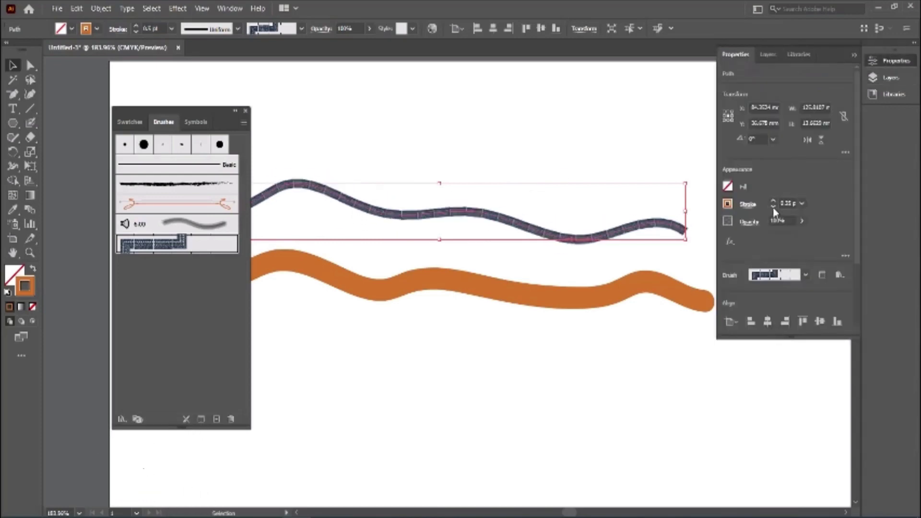
Give the lower path the Denim Seam brush at 0.25 pt, exposing its orange fill, and close Brushes.
{"action": "left_click", "coordinate": [410, 290]}
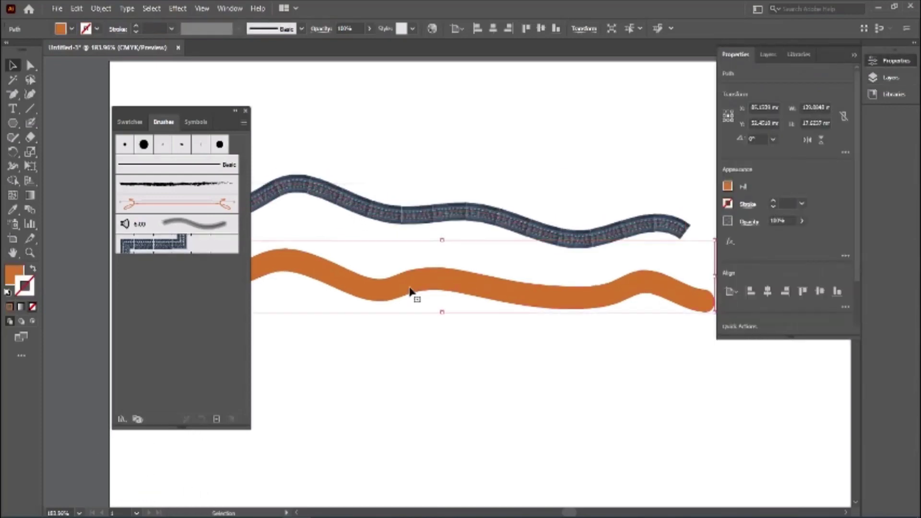
{"action": "left_click", "coordinate": [149, 247]}
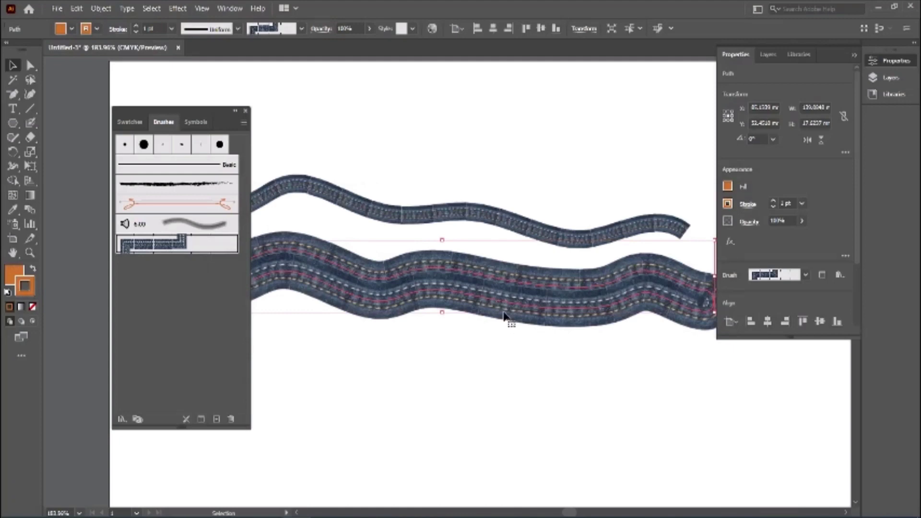
{"action": "left_click", "coordinate": [776, 208]}
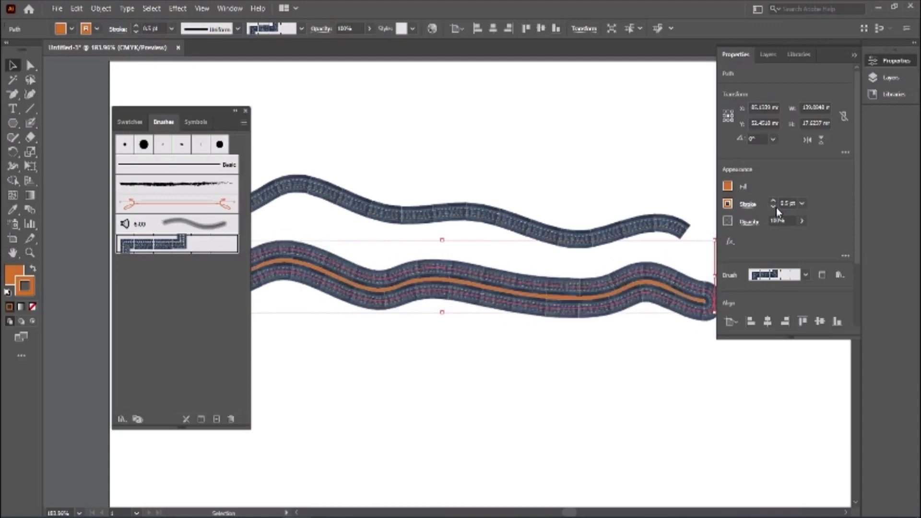
{"action": "left_click", "coordinate": [776, 207]}
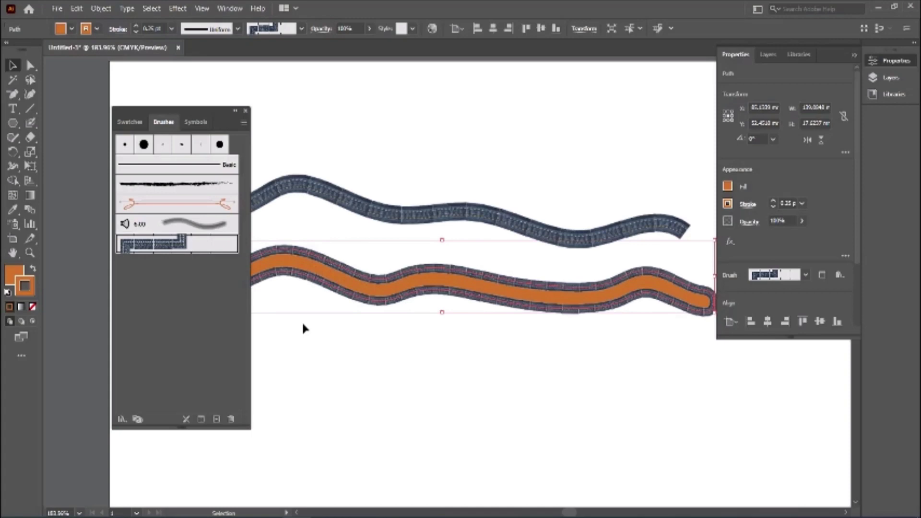
{"action": "left_click", "coordinate": [245, 111]}
{"action": "left_click", "coordinate": [213, 207]}
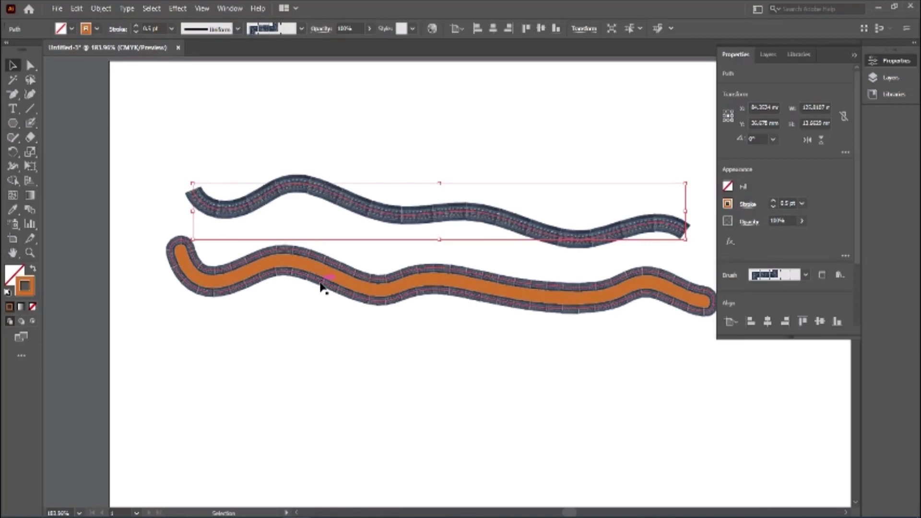
{"action": "left_click", "coordinate": [30, 66]}
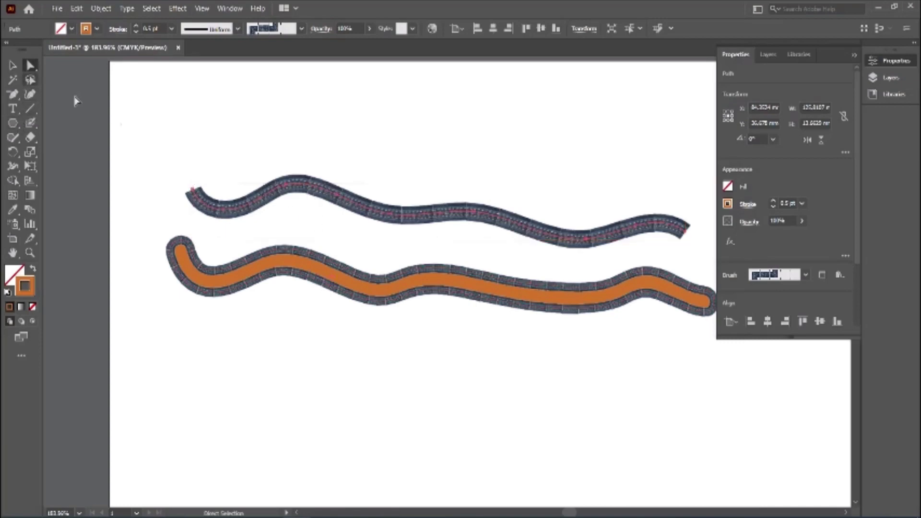
Drag anchors and segments of the upper denim path into a tall, sharp zigzag peak.
{"action": "left_click", "coordinate": [298, 253]}
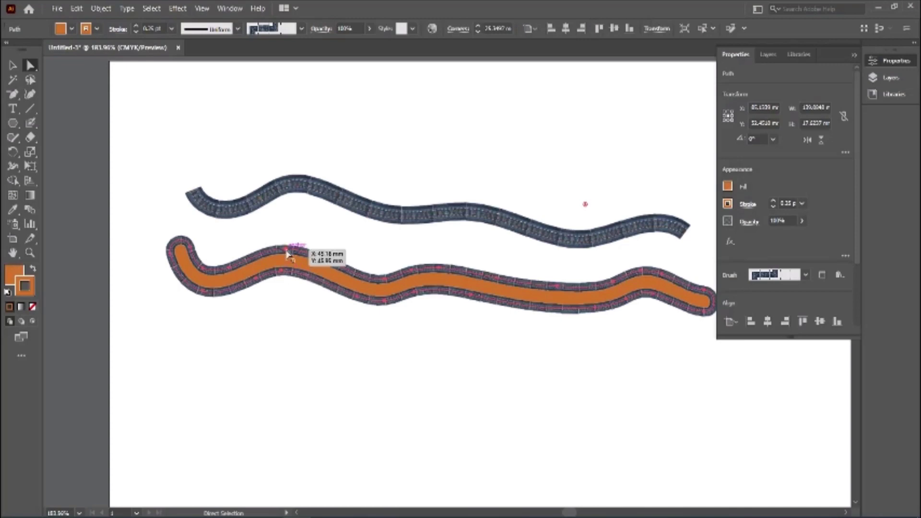
{"action": "left_click", "coordinate": [279, 193]}
{"action": "mouse_move", "coordinate": [337, 196]}
{"action": "left_mouse_down"}
{"action": "mouse_move", "coordinate": [331, 226]}
{"action": "mouse_move", "coordinate": [322, 220]}
{"action": "left_mouse_up"}
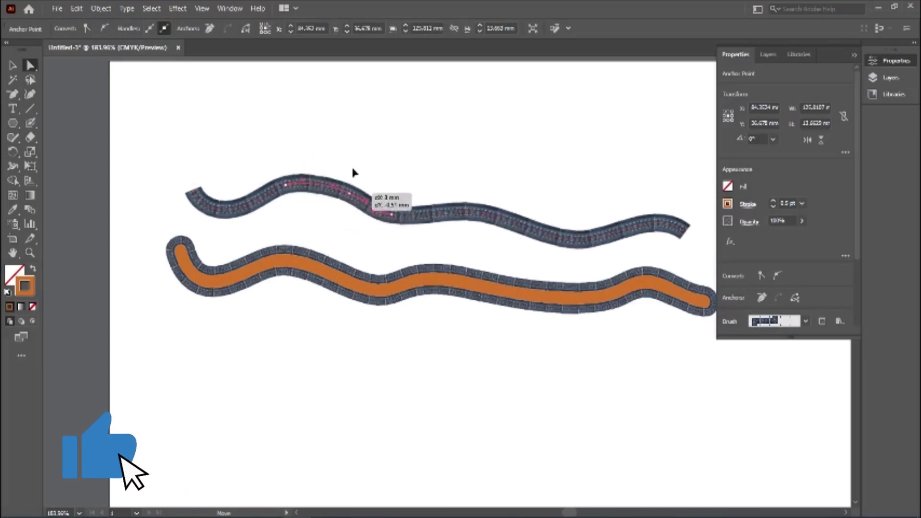
{"action": "left_click_drag", "start_coordinate": [322, 220], "coordinate": [371, 143]}
{"action": "left_click_drag", "start_coordinate": [409, 201], "coordinate": [475, 110]}
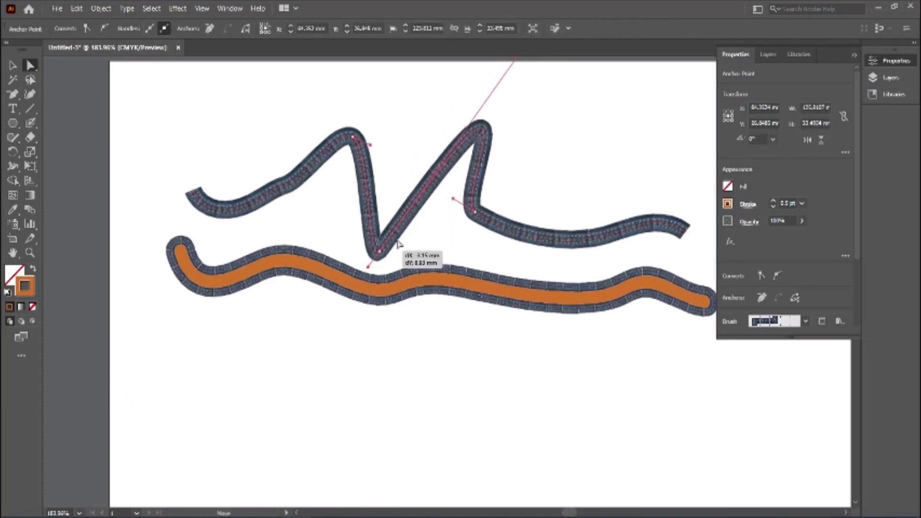
{"action": "left_click_drag", "start_coordinate": [379, 242], "coordinate": [373, 267]}
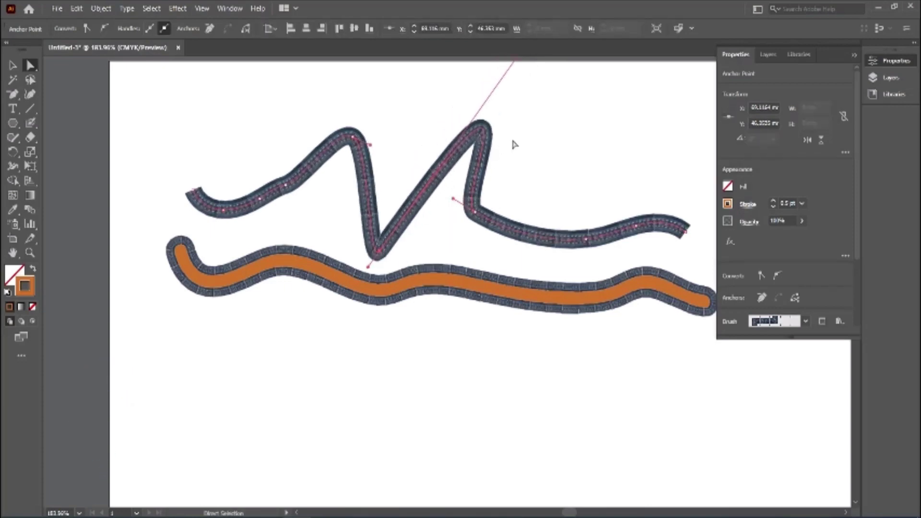
{"action": "left_click", "coordinate": [32, 126]}
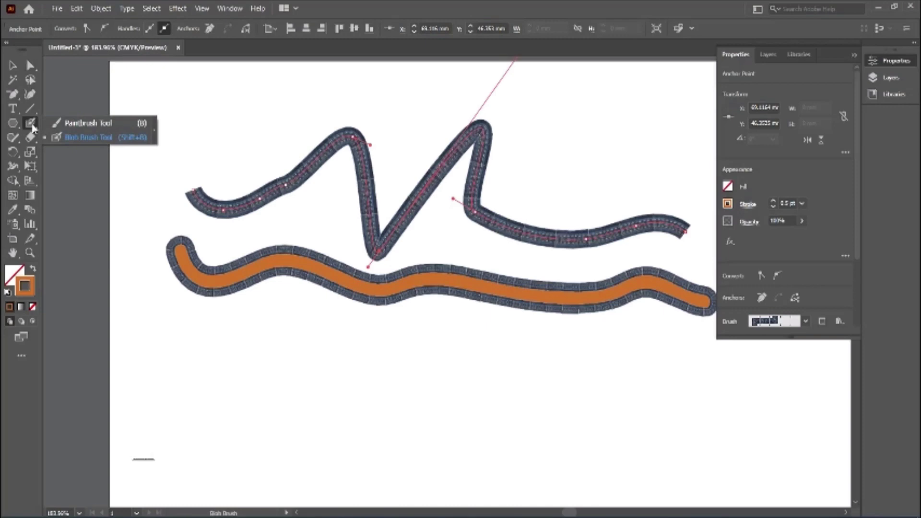